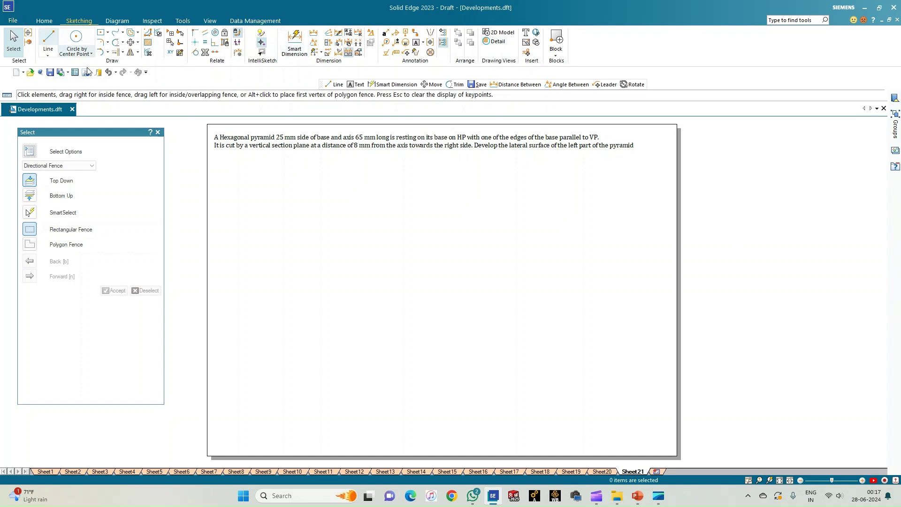
Draw a horizontal reference line with 0.18 mm line width across the left half of the sheet, below mid-height.
click(47, 42)
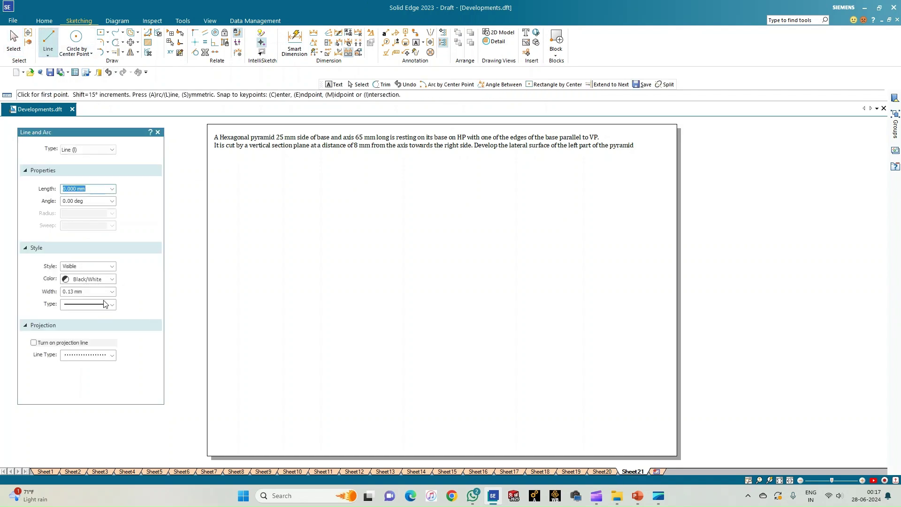
click(113, 292)
click(109, 307)
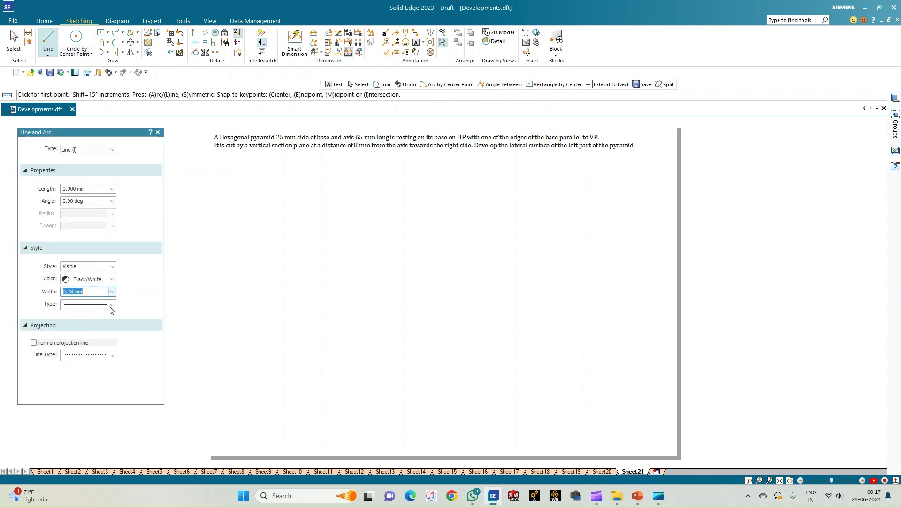
click(227, 312)
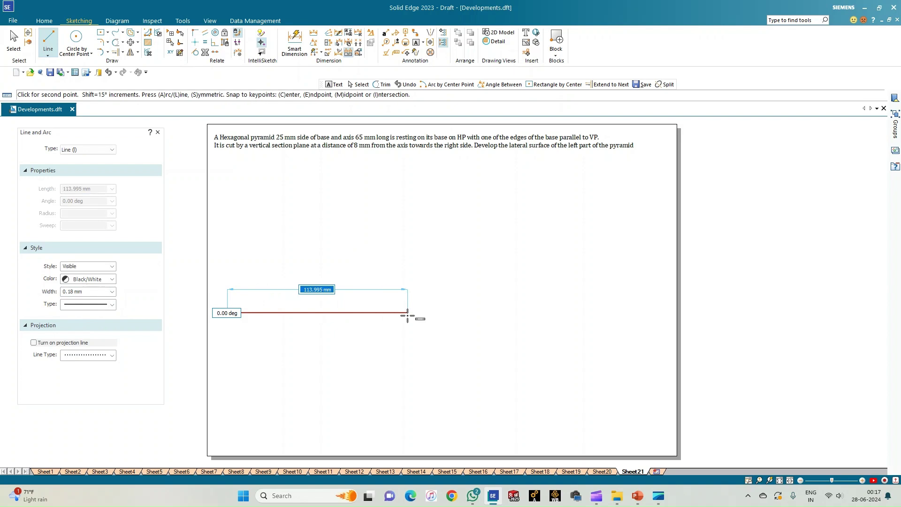
click(362, 312)
right_click(312, 279)
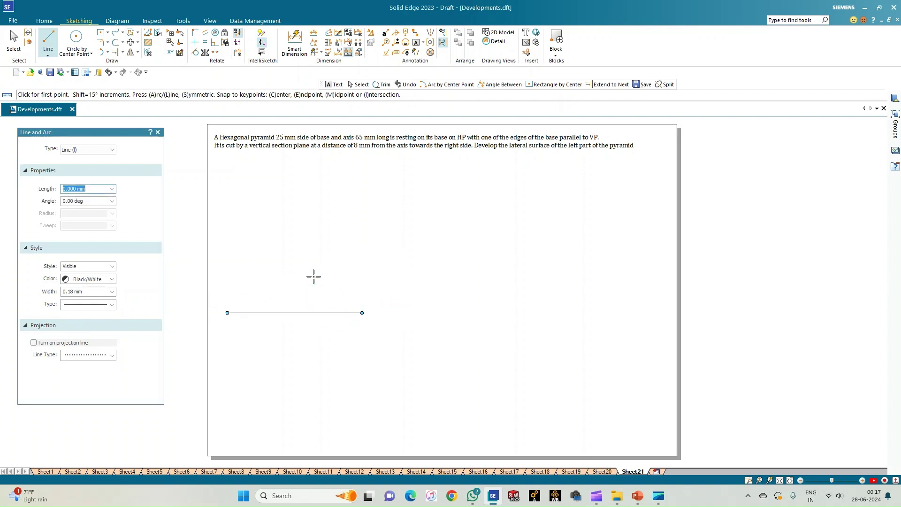
Set the line width to 0.13 mm and draw a horizontal 25 mm bottom edge of the hexagon below the reference line.
click(111, 291)
click(94, 300)
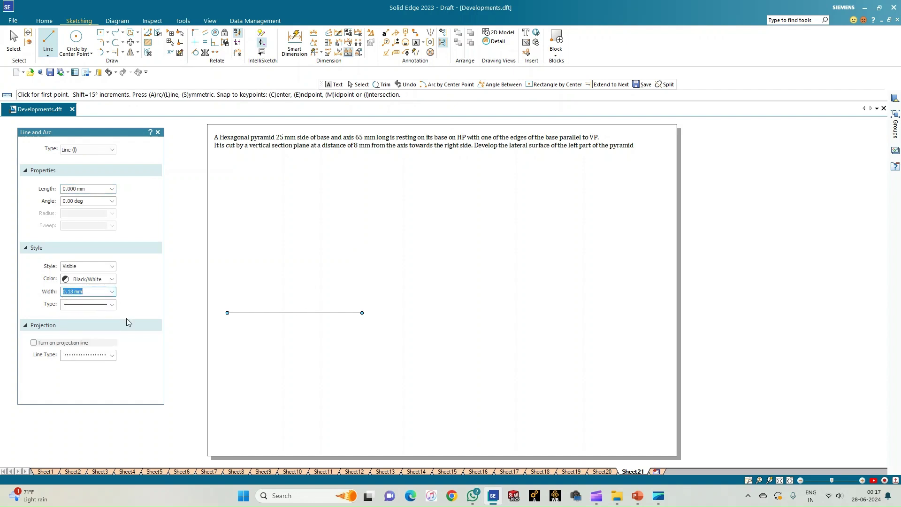
click(256, 353)
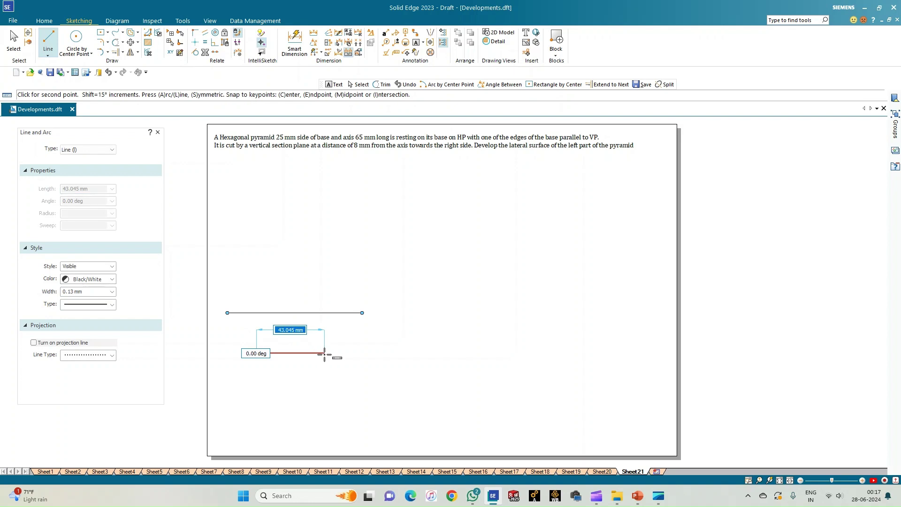
key(Escape)
click(272, 428)
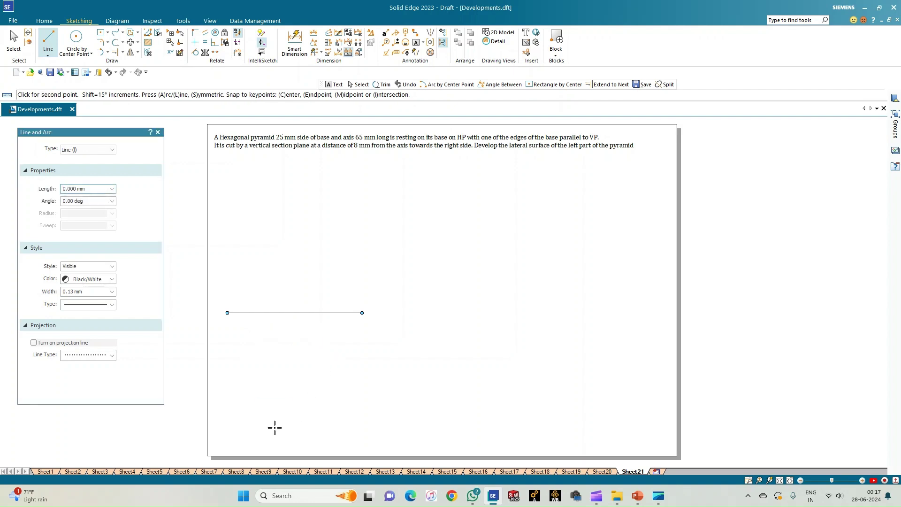
text(25)
key(Tab)
key(Return)
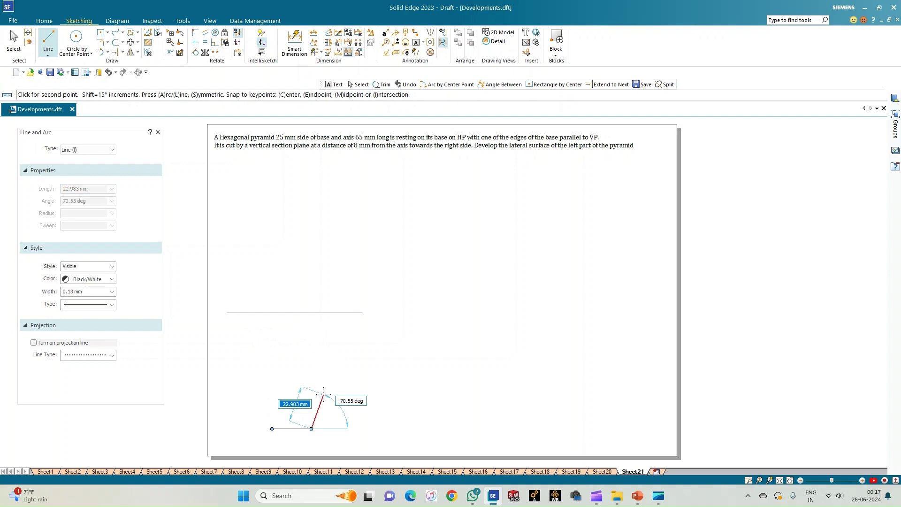
Draw the hexagon's two right-hand sides, each 25 mm long, at 60° and 120°.
text(25)
key(Tab)
text(6)
key(Return)
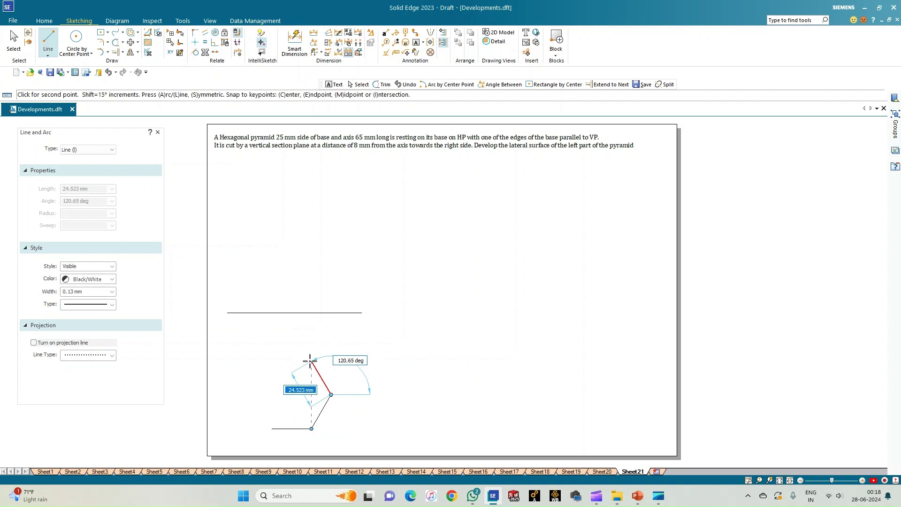
text(25)
key(Tab)
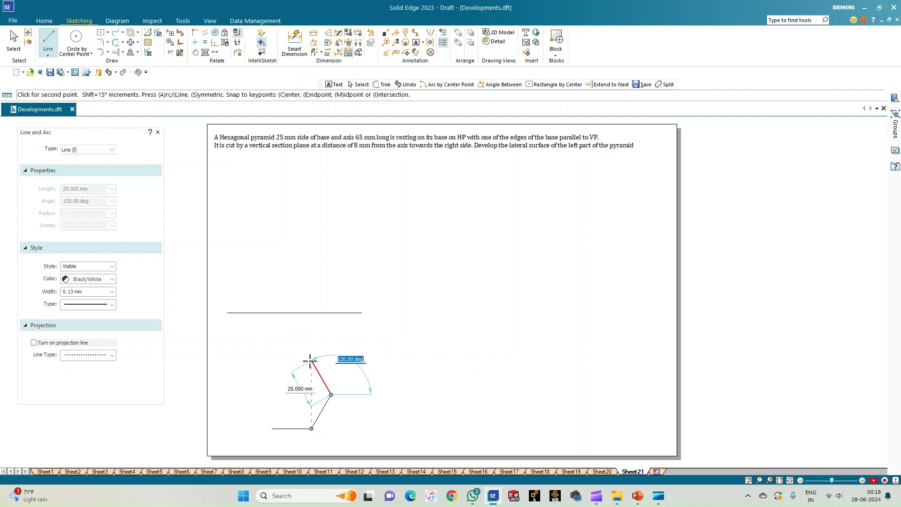
text(60)
key(Return)
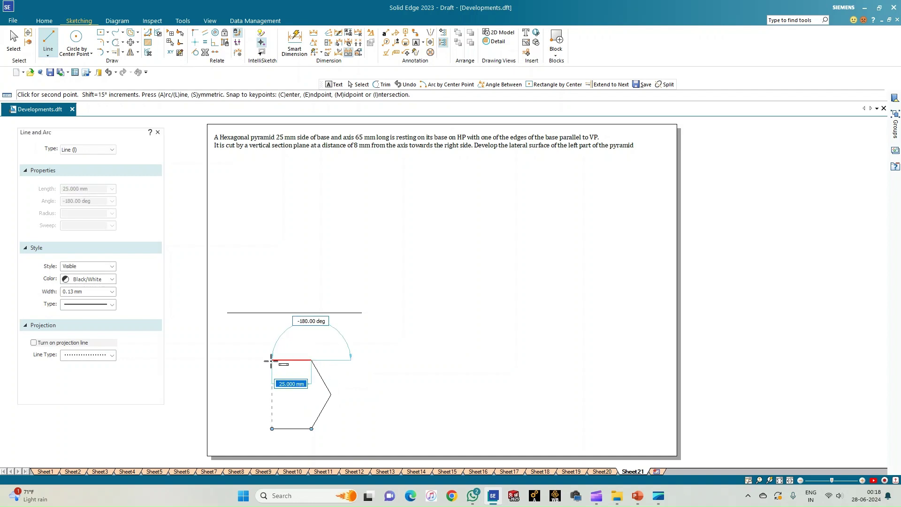
Draw the hexagon's 25 mm horizontal top edge and its 25 mm upper-left side at -120°.
key(Tab)
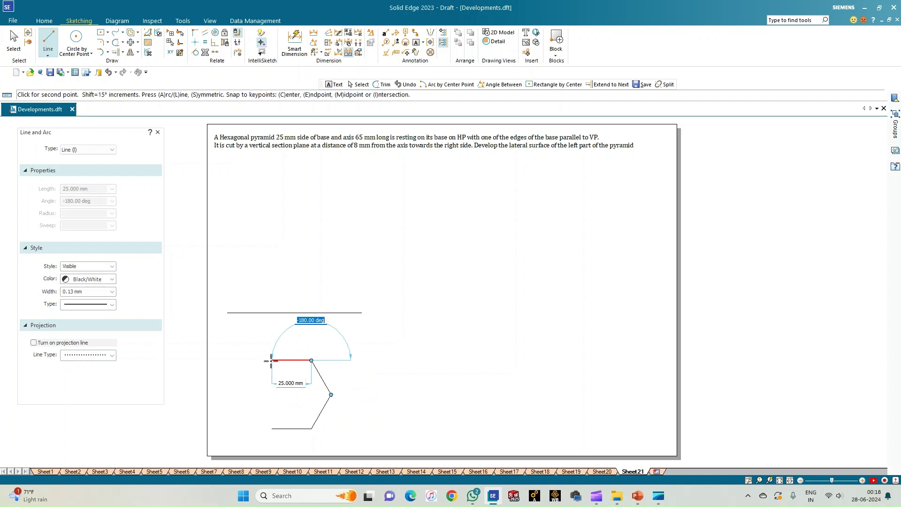
key(Tab)
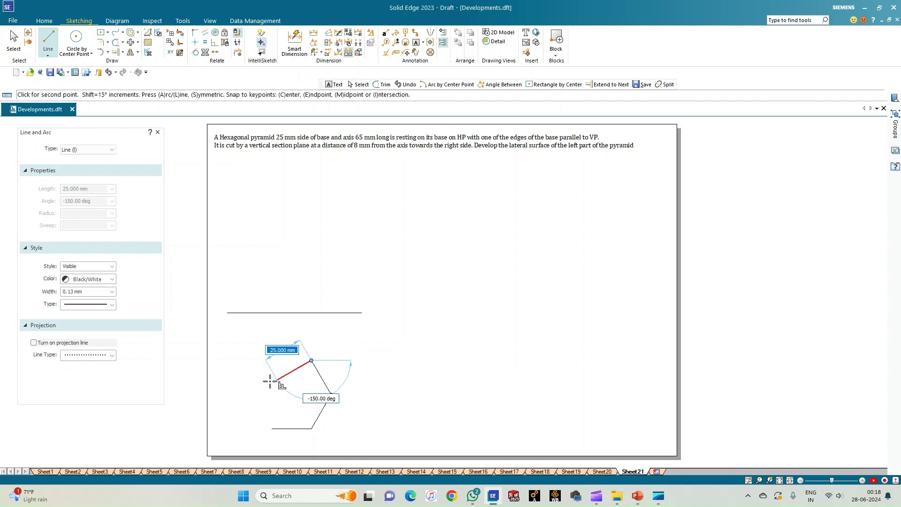
click(250, 370)
text(25)
key(Tab)
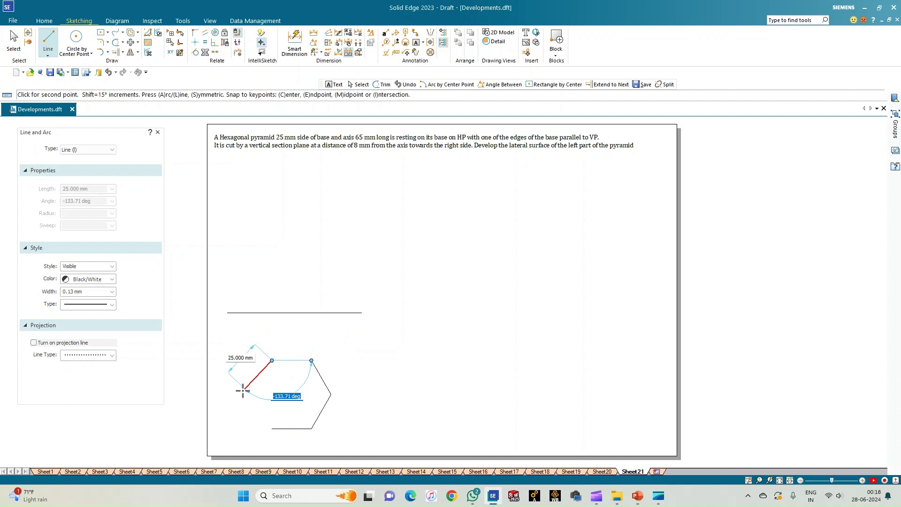
text(-120)
key(Return)
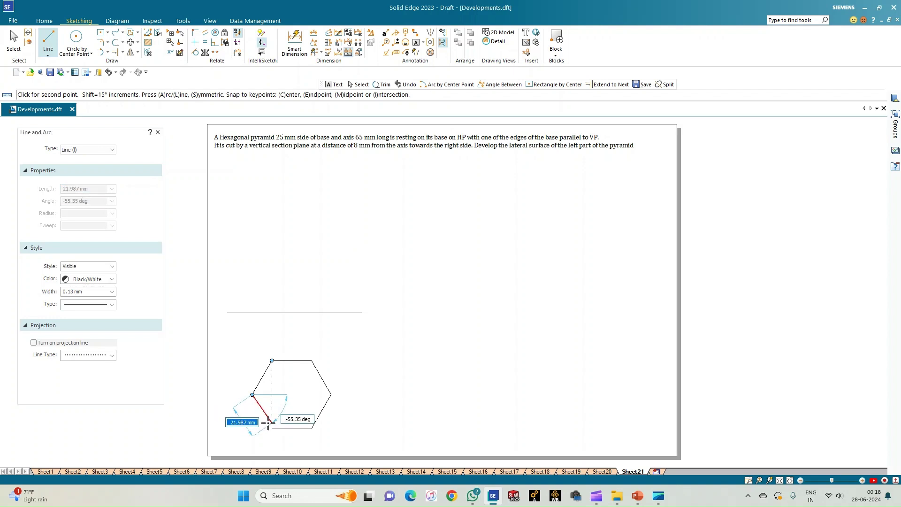
Close the hexagon with a 25 mm lower-left side at an angle of 60*5 degrees.
text(25)
key(Tab)
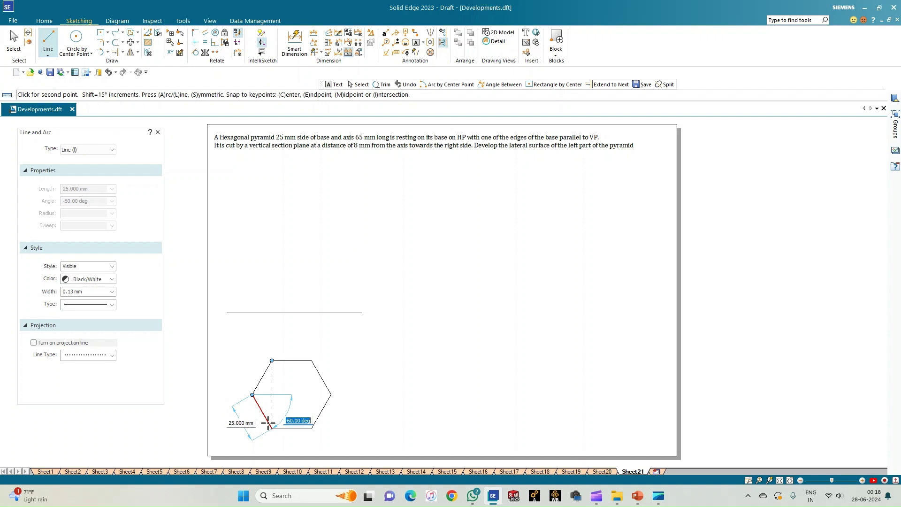
text(60*5)
key(Return)
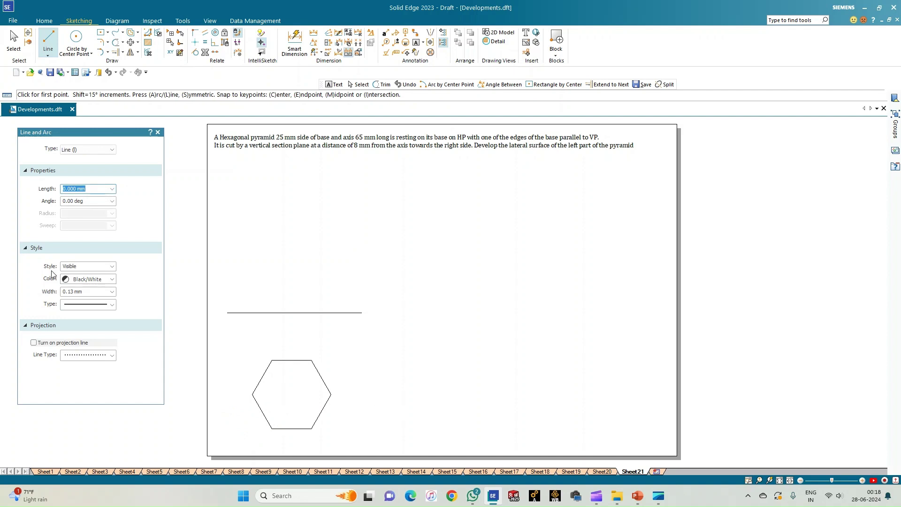
Move the whole hexagon by its upper-left corner about 3 mm left and 16 mm up, nearer the reference line.
click(13, 40)
mouse_move(343, 436)
mouse_down()
mouse_move(266, 390)
mouse_move(244, 346)
mouse_up()
click(131, 42)
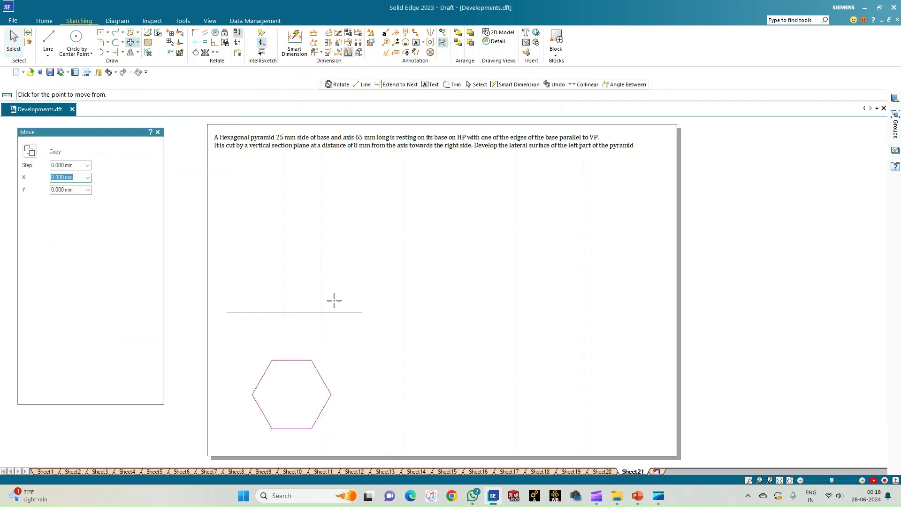
click(271, 360)
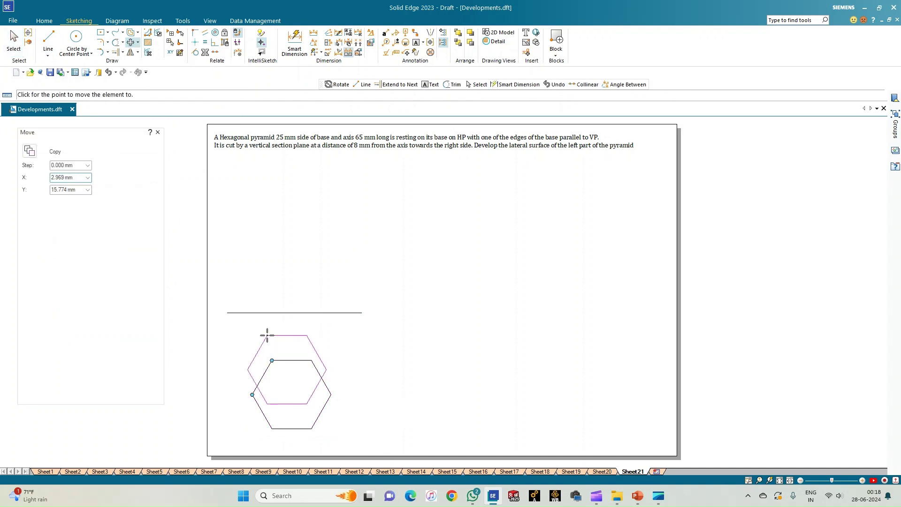
click(267, 335)
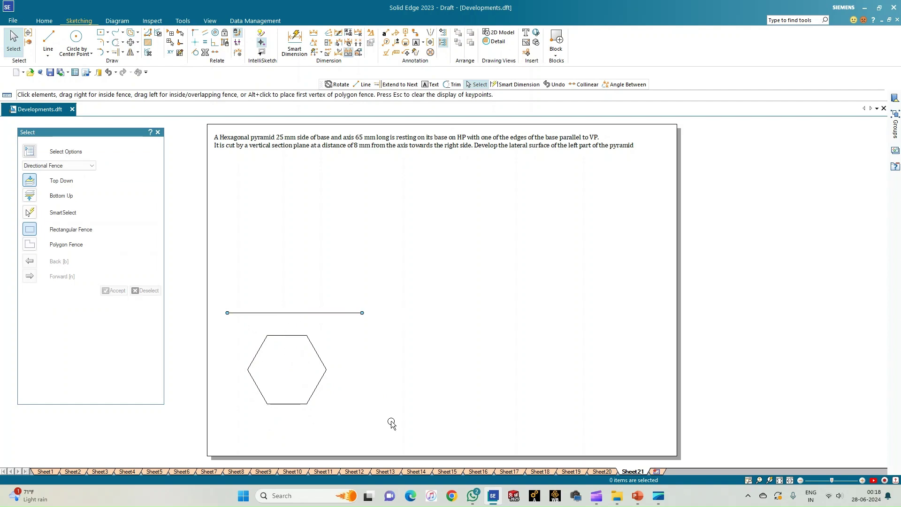
Draw the three diagonals joining the opposite corners of the hexagon.
click(50, 44)
click(248, 369)
click(327, 369)
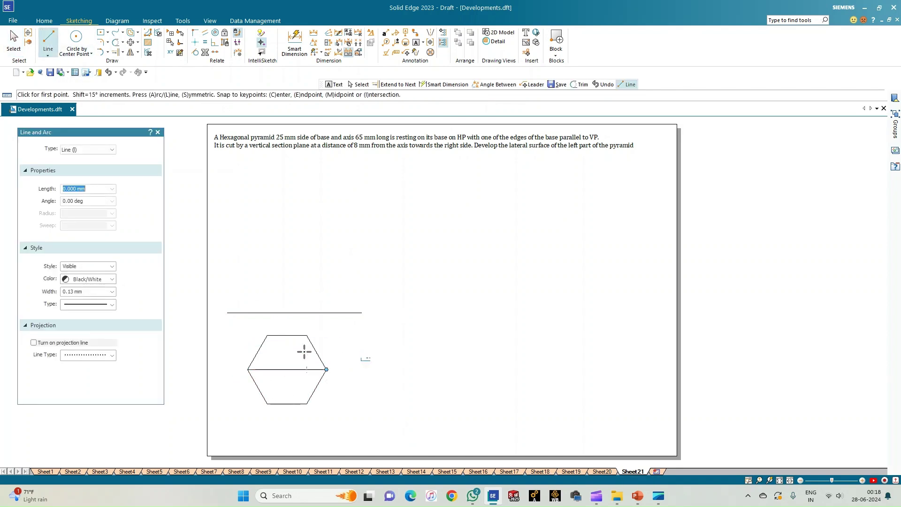
click(268, 336)
click(307, 403)
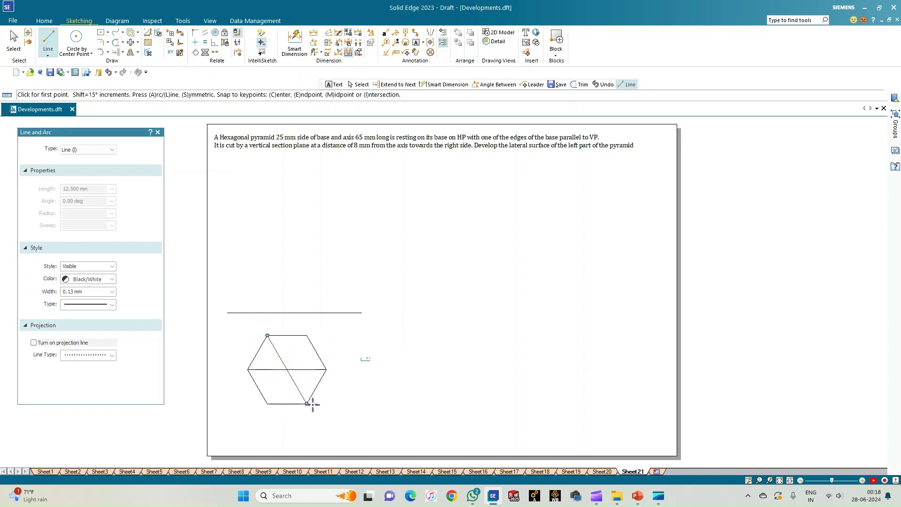
click(267, 403)
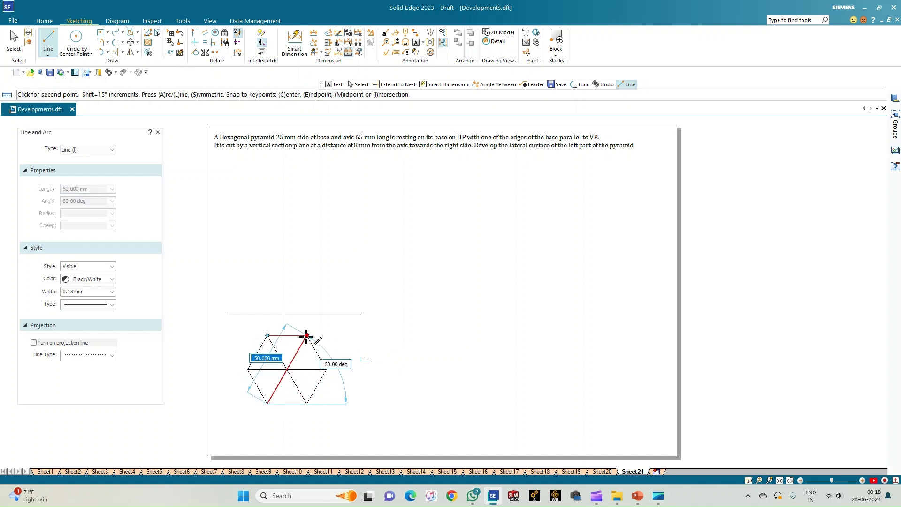
click(307, 336)
right_click(332, 336)
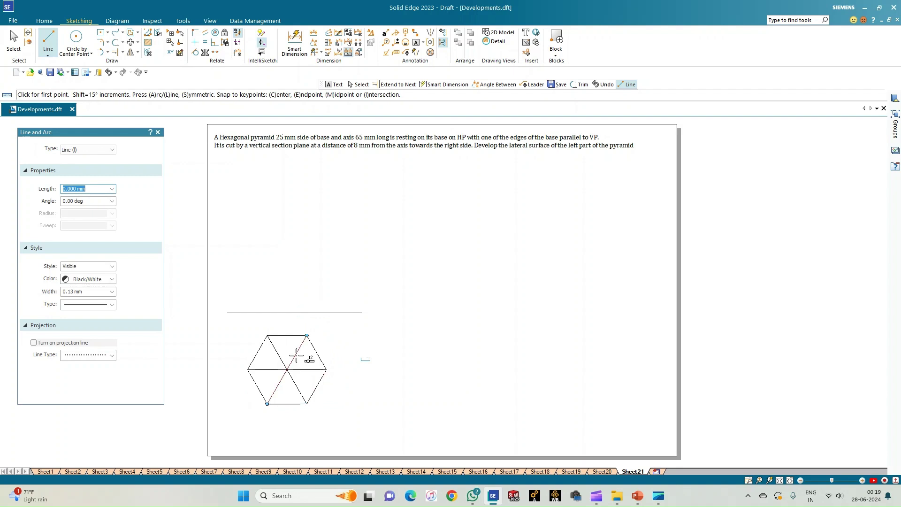
Draw vertical projectors from the hexagon's leftmost and lower-left corners up to the reference line.
click(247, 369)
click(247, 313)
right_click(267, 350)
click(267, 403)
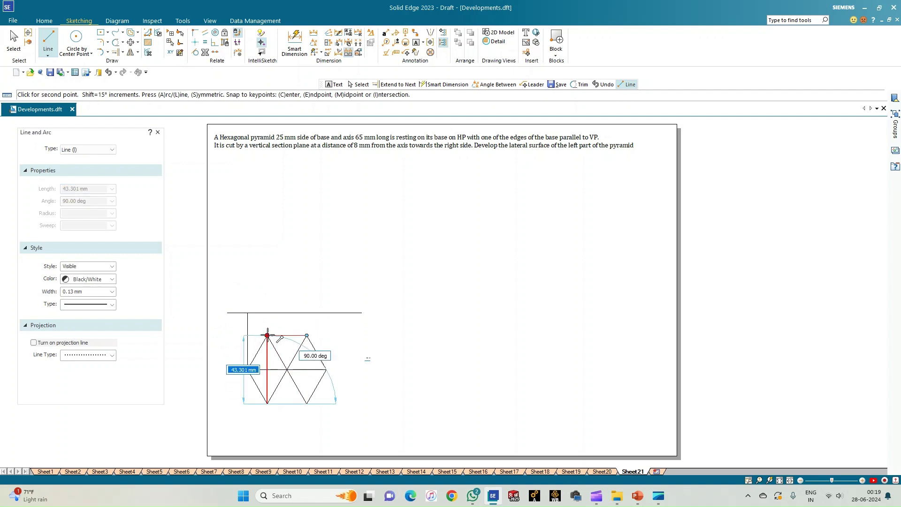
click(267, 312)
right_click(275, 326)
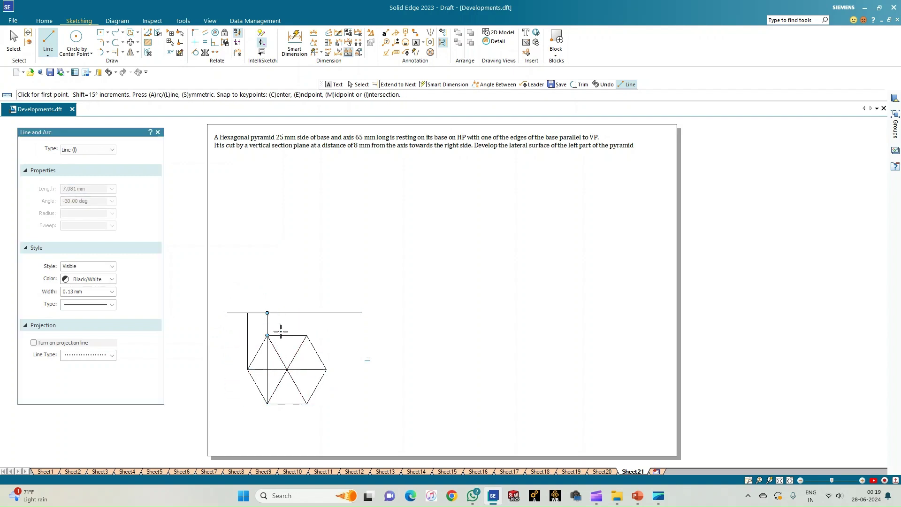
Draw vertical projectors from the hexagon's lower-right and rightmost corners up to the reference line.
click(306, 403)
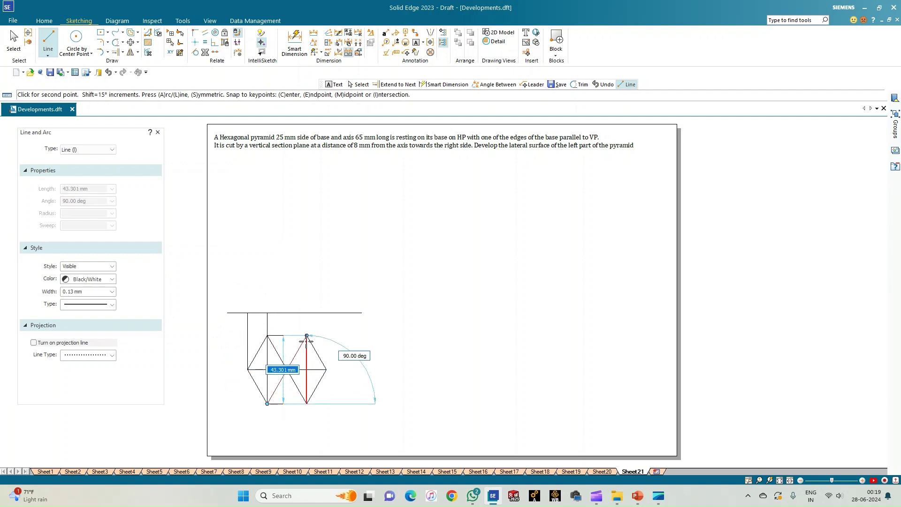
click(307, 313)
right_click(319, 319)
click(326, 369)
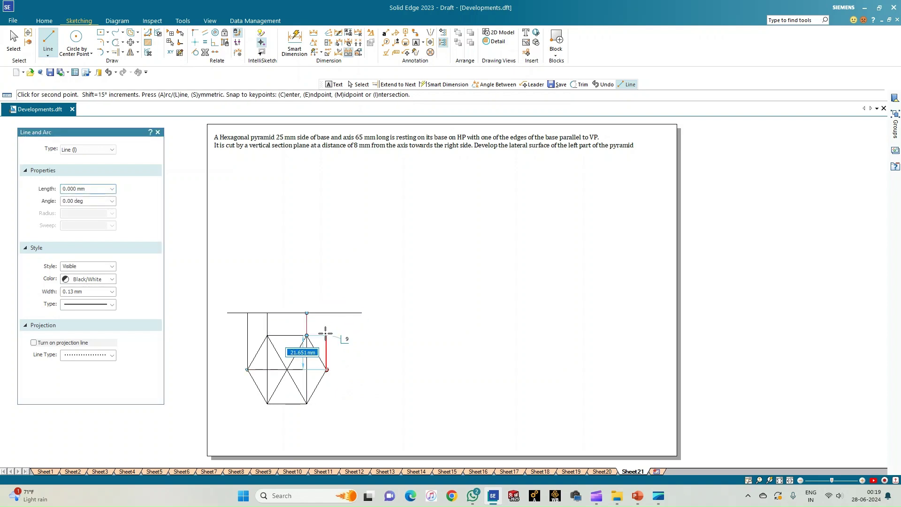
click(326, 313)
right_click(358, 332)
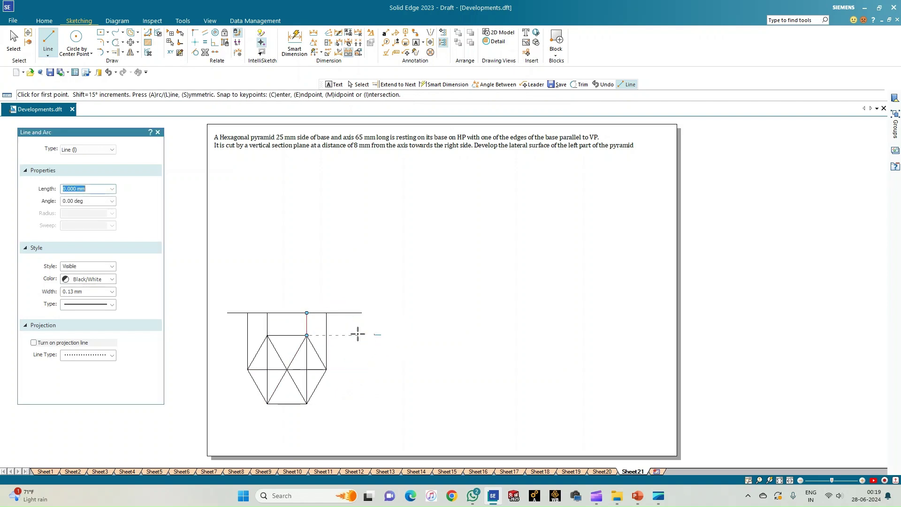
Draw a vertical projector from the hexagon's centre, where the diagonals cross, up to the reference line.
click(287, 370)
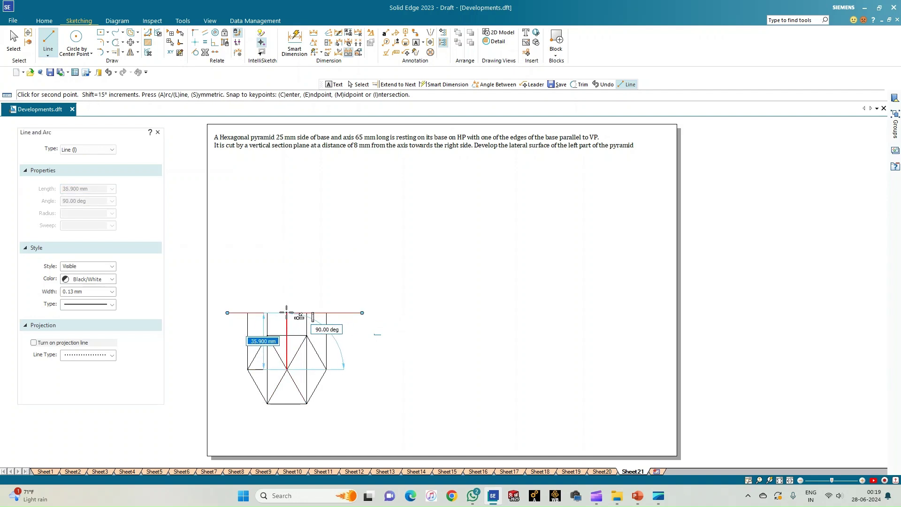
right_click(352, 368)
scroll(351, 378, up, 3)
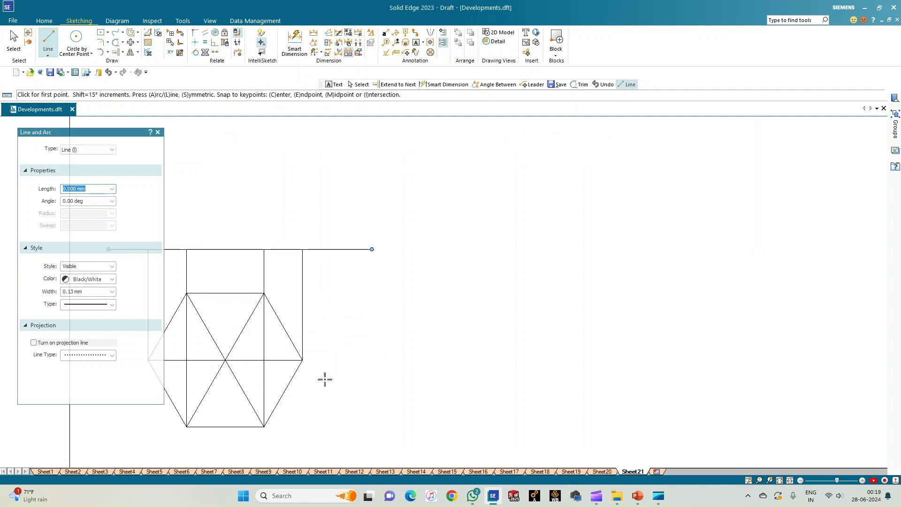
scroll(241, 372, down, 1)
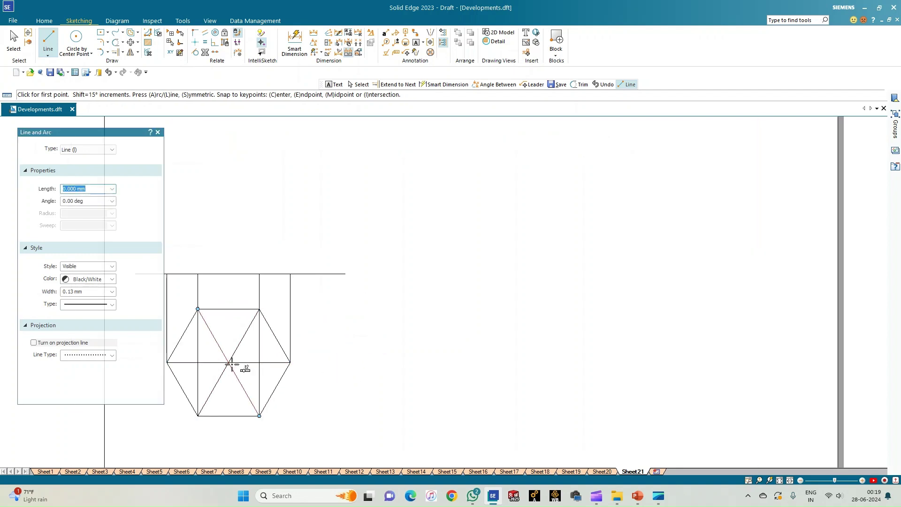
click(229, 363)
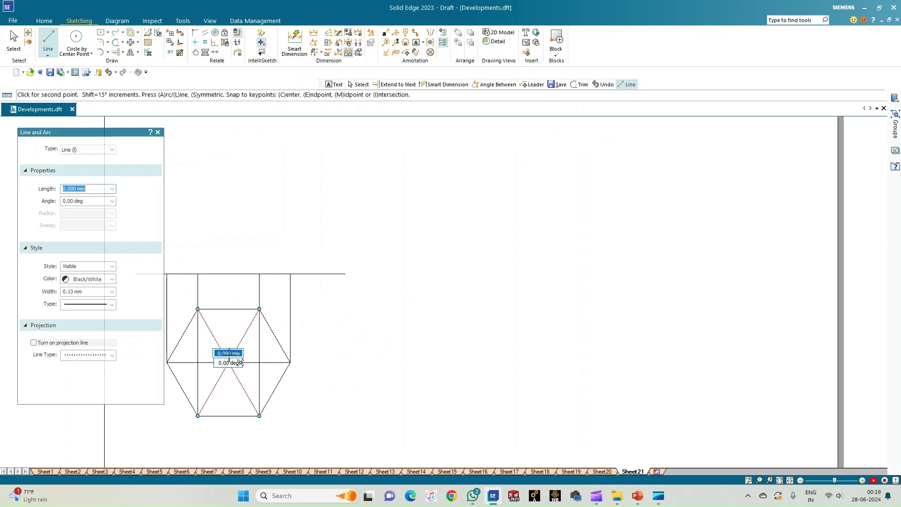
click(230, 273)
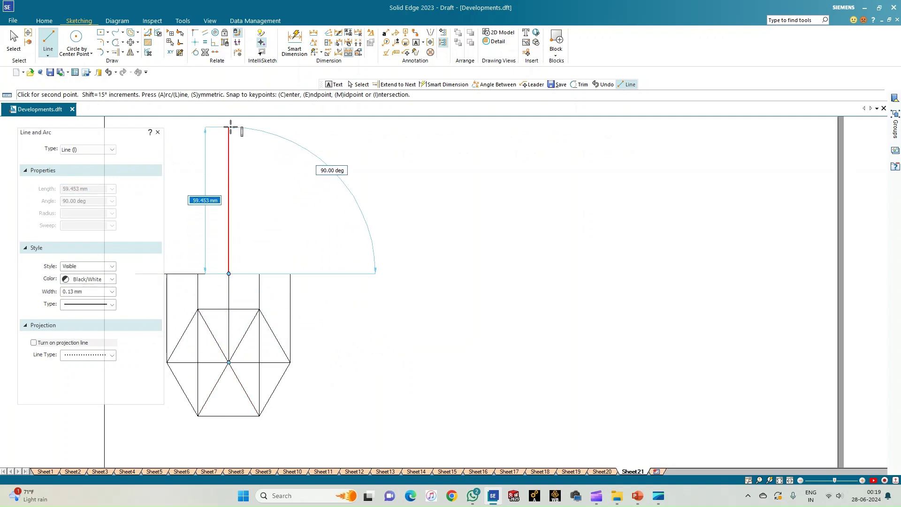
Draw a 65 mm vertical axis in chain line type upward from the centre projector's point on the reference line.
click(113, 305)
click(87, 336)
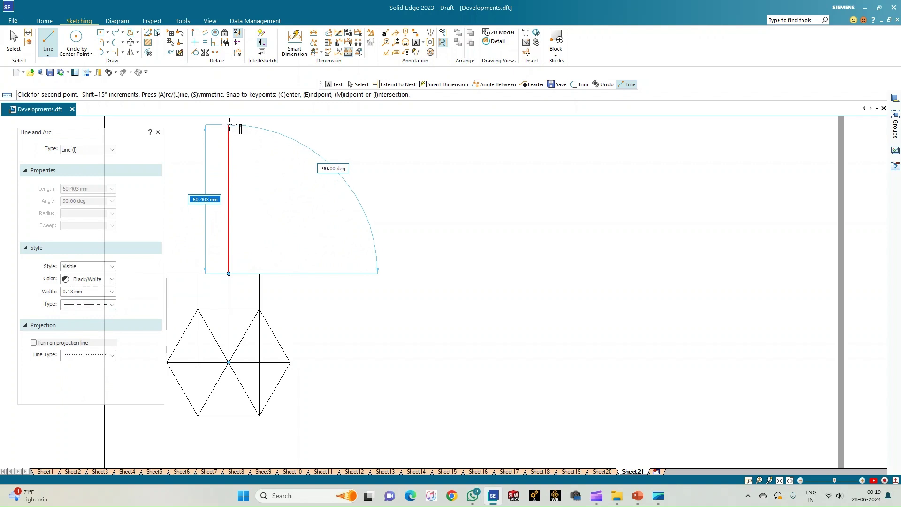
text(65)
key(Tab)
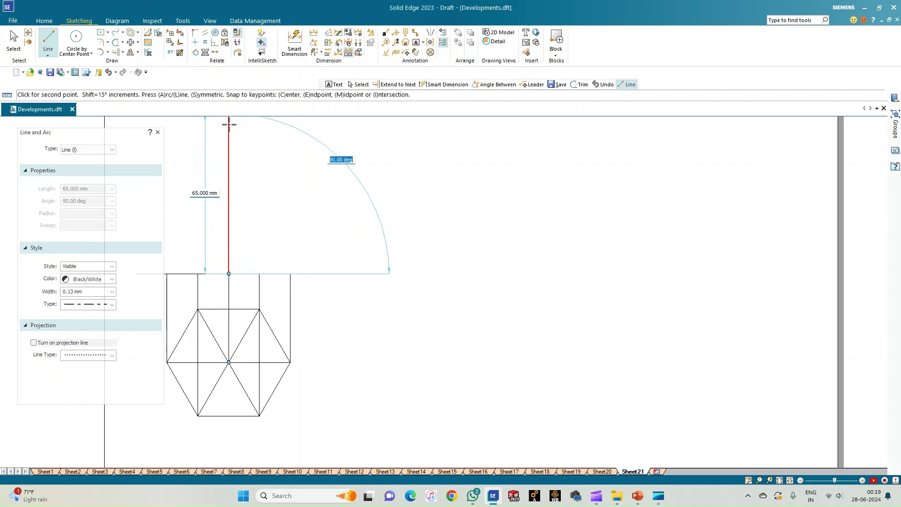
key(Return)
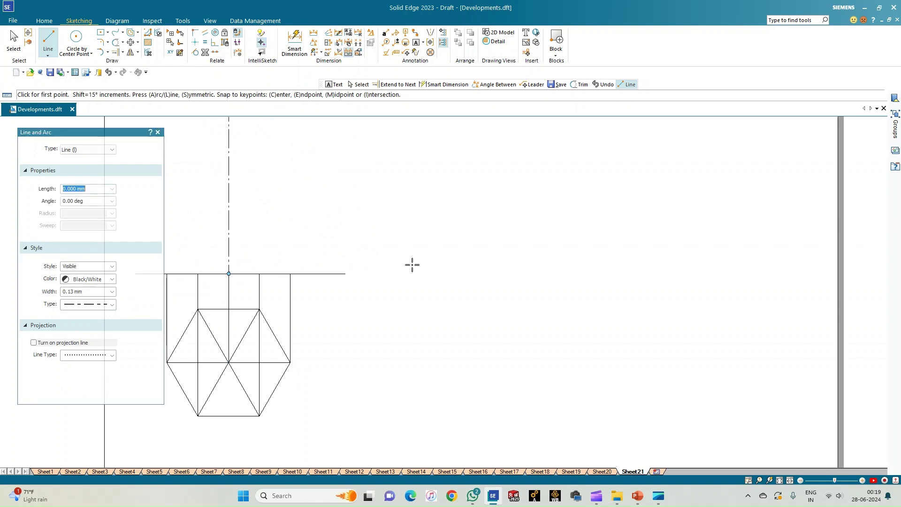
Draw continuous lines joining the apex to the two base points right of the axis on the reference line.
click(779, 481)
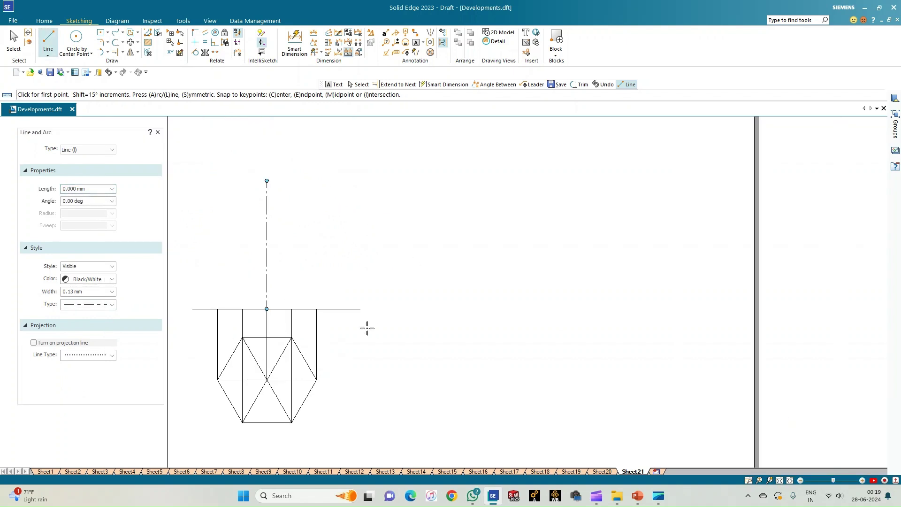
click(111, 305)
click(89, 311)
click(266, 181)
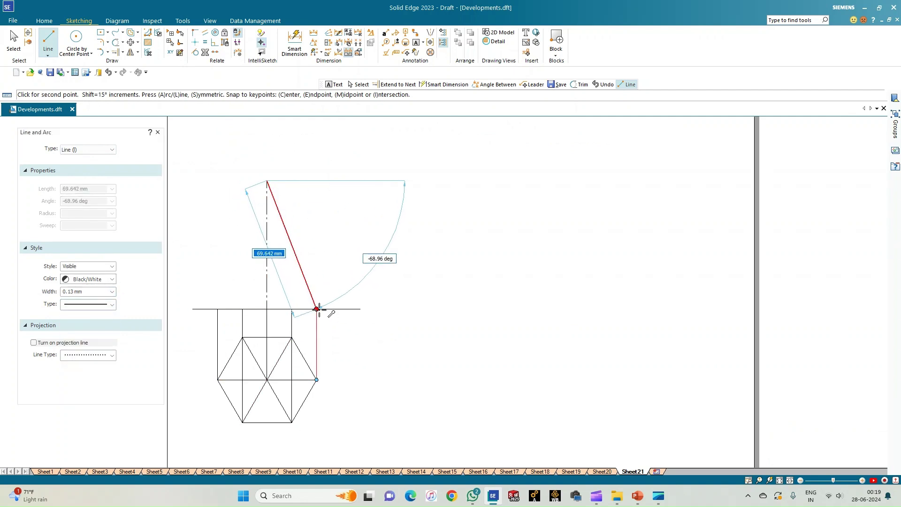
click(317, 308)
click(292, 308)
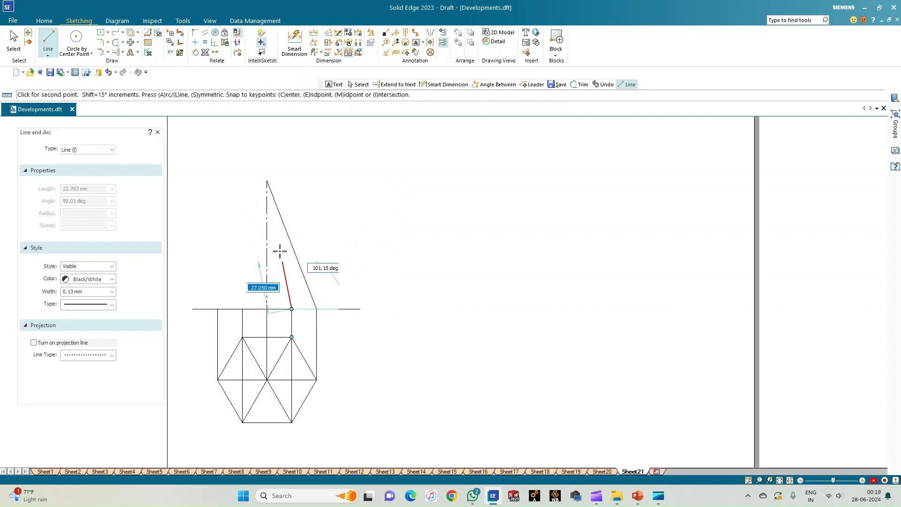
click(266, 181)
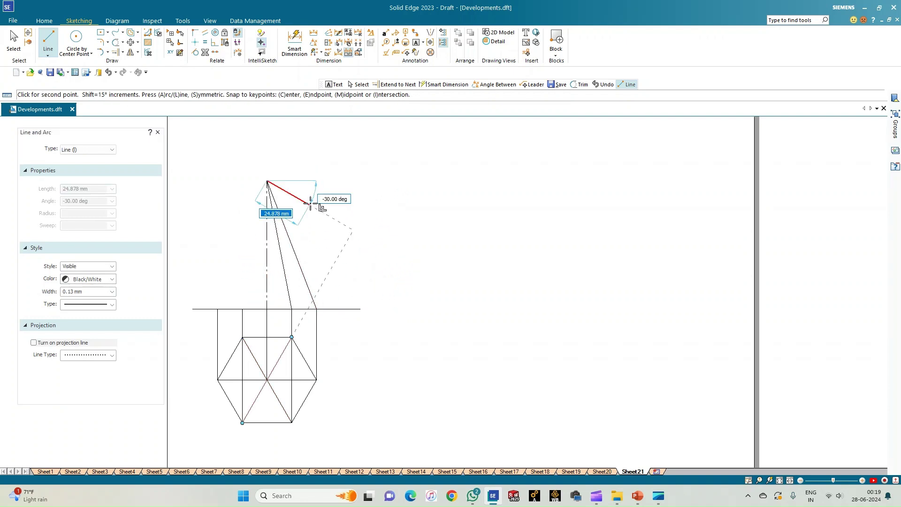
Draw lines joining the apex to the two base points left of the axis on the reference line.
click(267, 181)
click(242, 308)
click(266, 181)
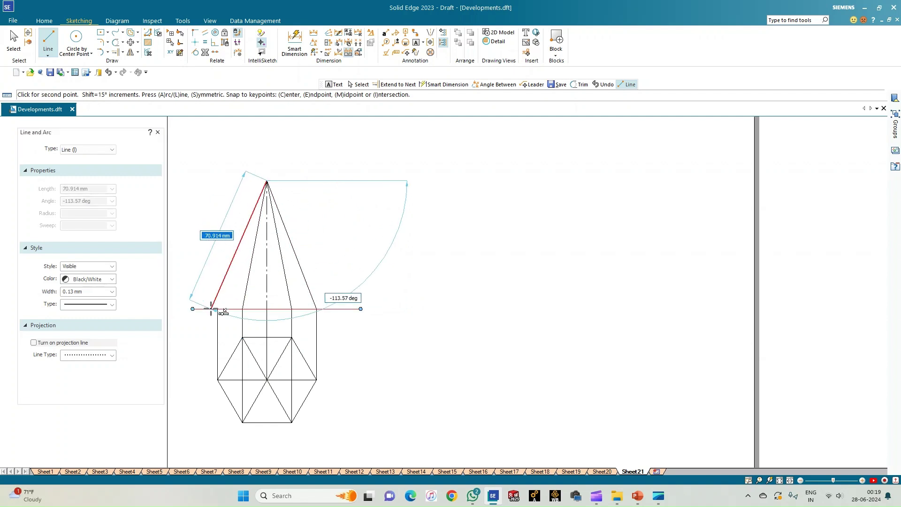
click(217, 308)
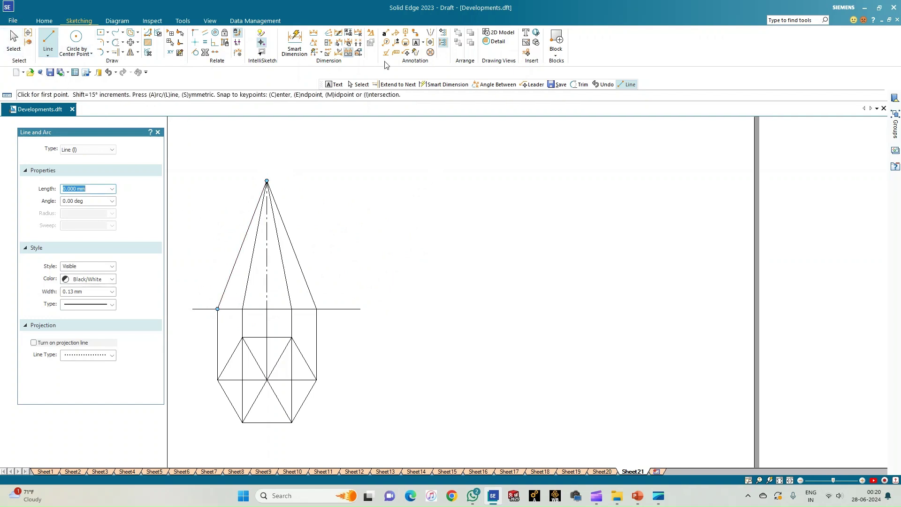
key(Escape)
Label the reference line's ends X and Y and its two sides VP and HP, with text size 2.8.
key(t)
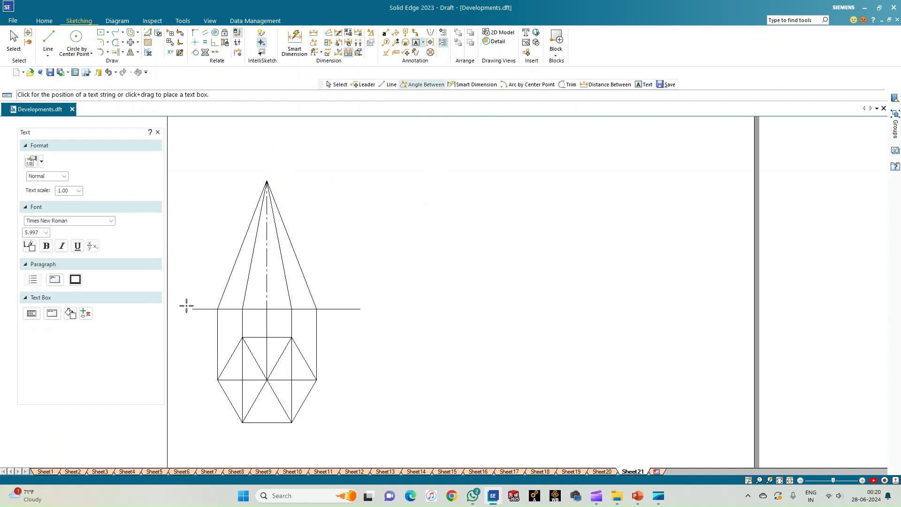
click(185, 305)
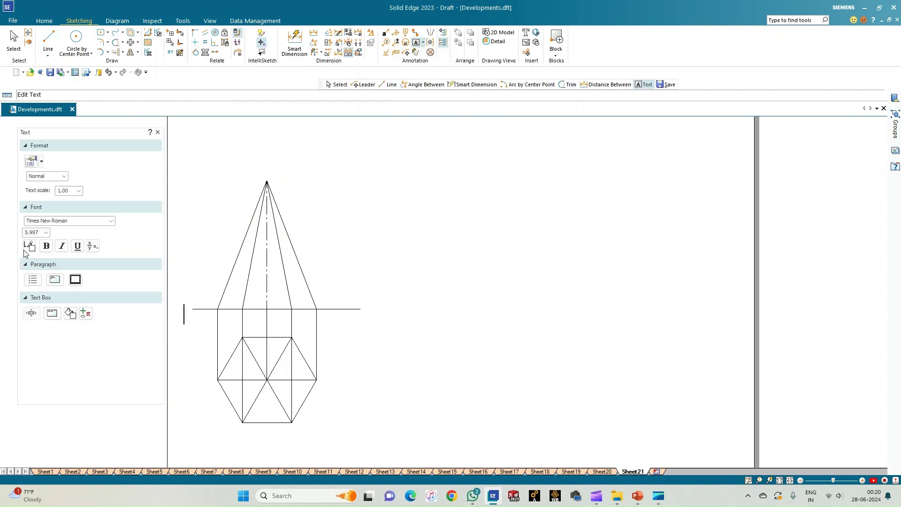
click(31, 232)
text(2.8)
key(Return)
click(185, 303)
click(362, 305)
Label the hexagon's corners a to f around the top view and its centre o(o1).
click(237, 412)
text(b)
click(295, 426)
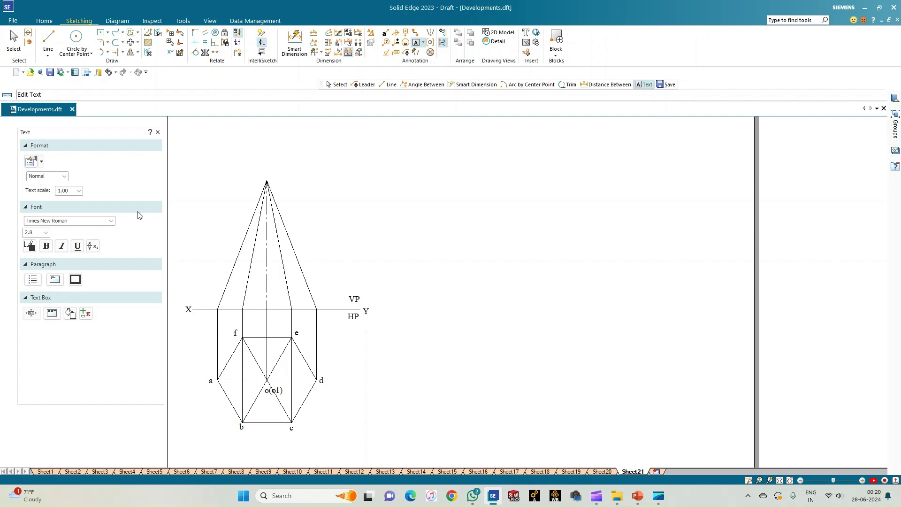
Label the front view's apex o' and its base points d', c'(e'), o1', b'(f') and a'.
click(264, 166)
click(325, 300)
text(d')
click(294, 305)
text(c'(e'))
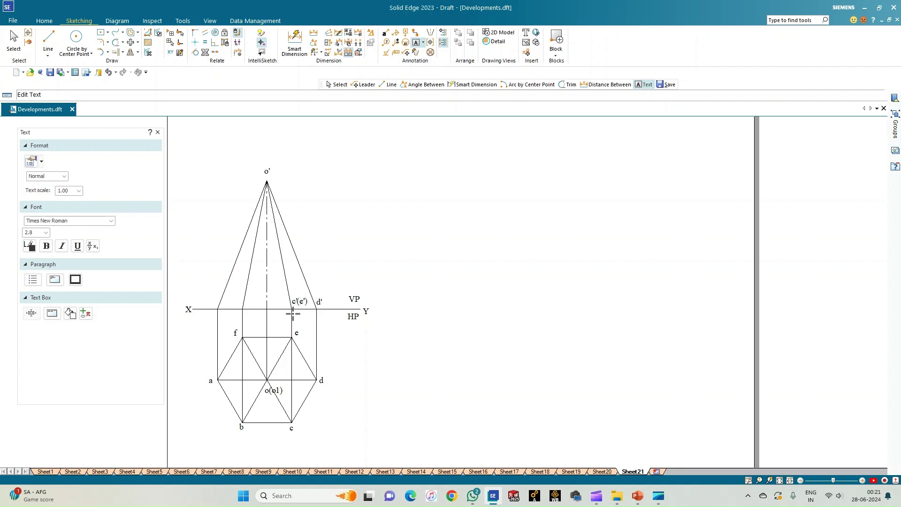
key(Escape)
click(270, 301)
text(')
Move the b'(f') label left so it clears the slanting edge in the front view.
click(14, 41)
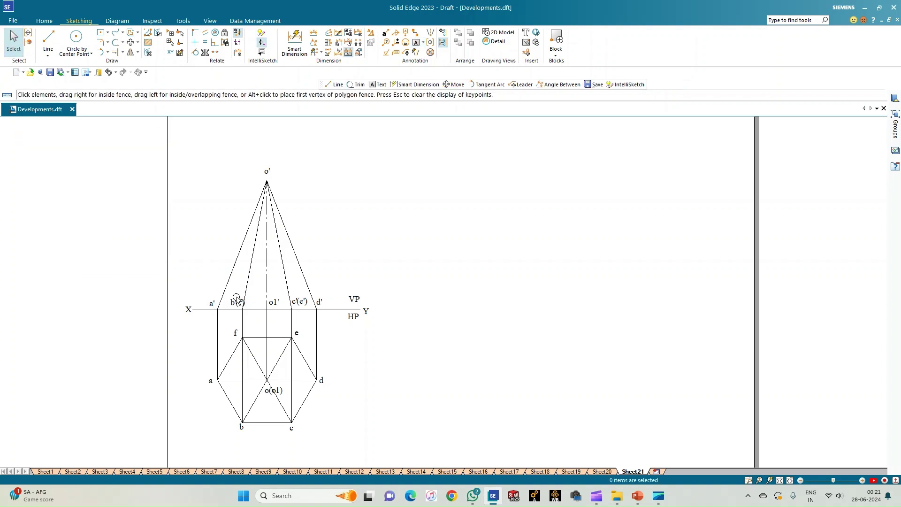
click(237, 300)
key(Escape)
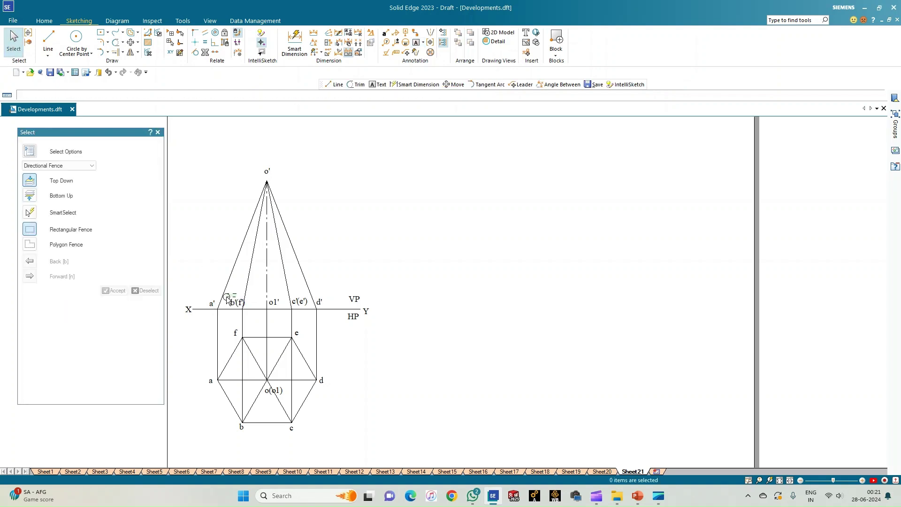
click(236, 303)
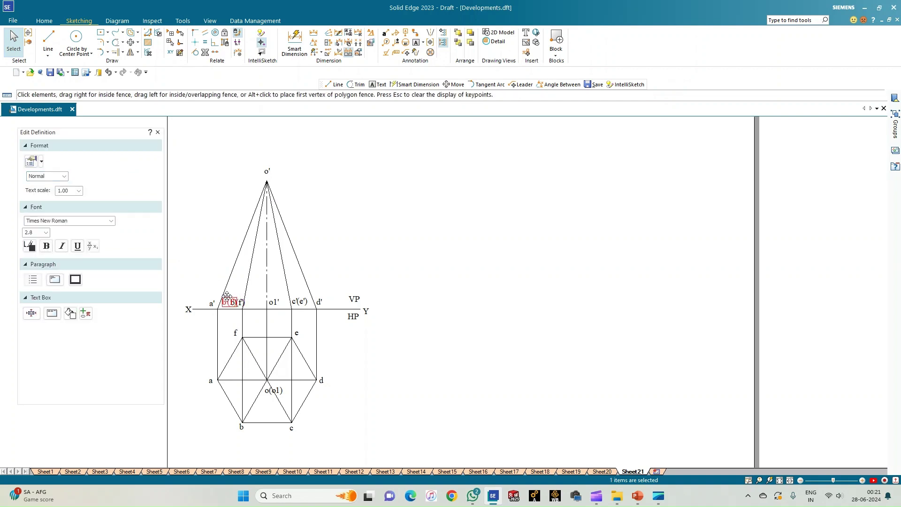
click(337, 269)
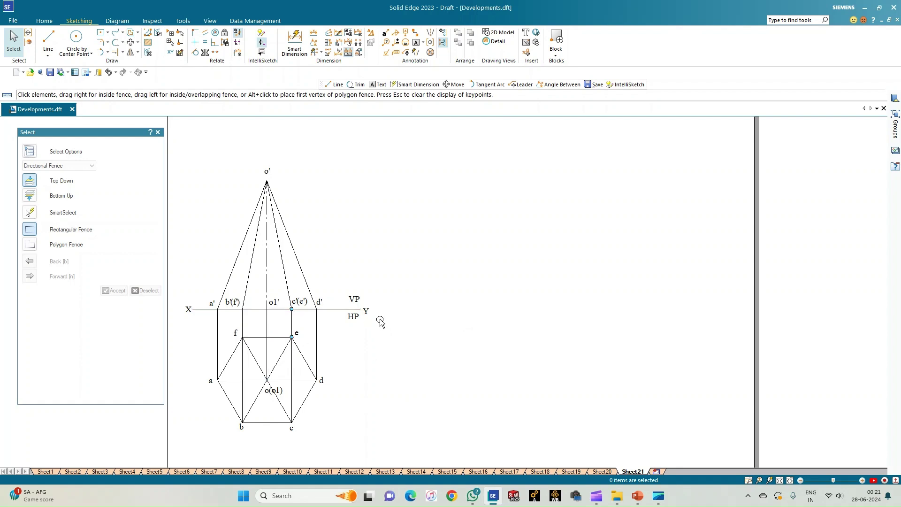
Shift the VP and HP labels slightly left along the reference line.
click(354, 299)
drag(351, 293, 346, 295)
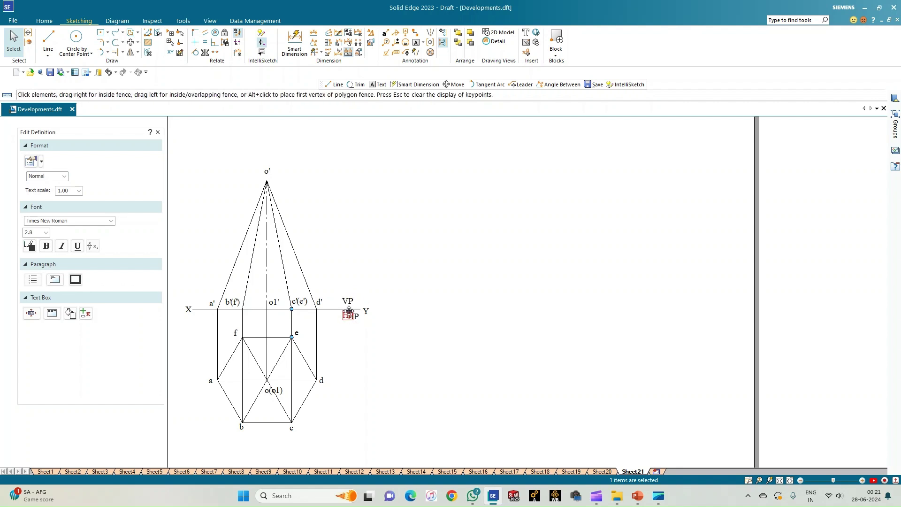
click(378, 360)
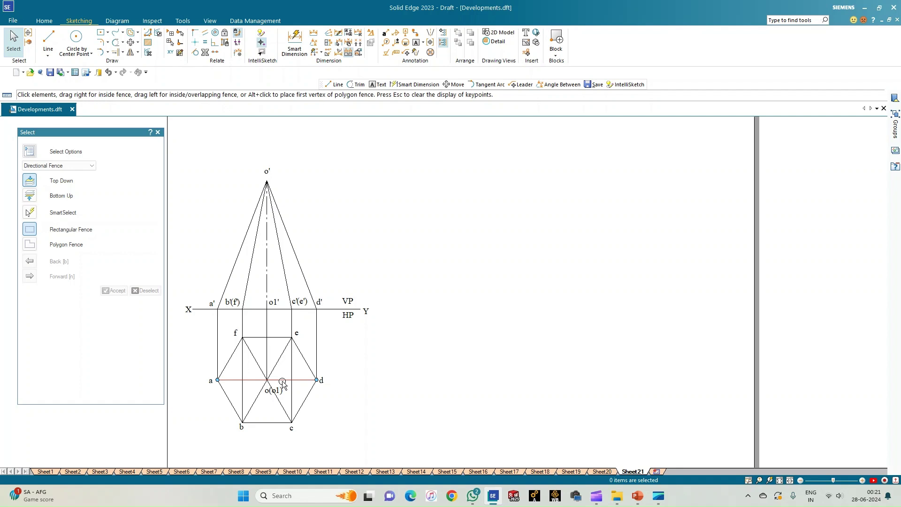
Dimension the hexagon's side ab, placing the dimension outside the lower-left edge.
click(295, 41)
click(229, 402)
click(207, 408)
key(Return)
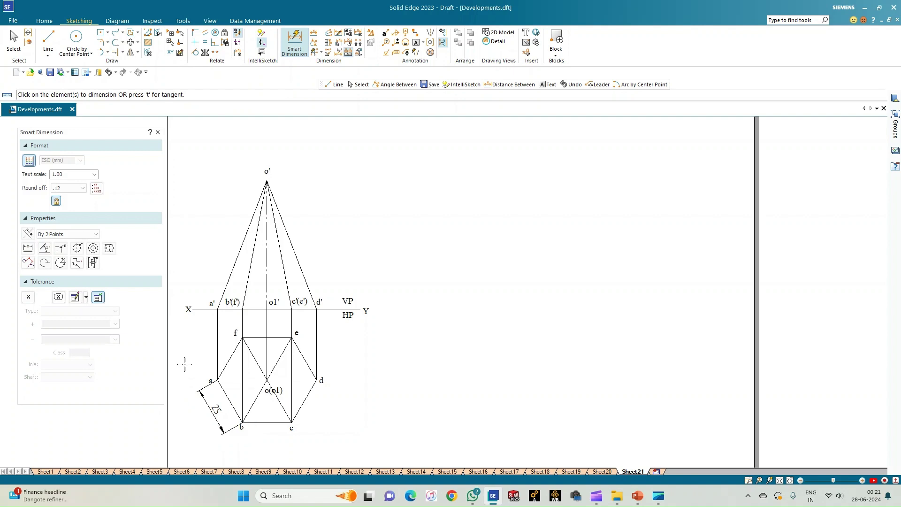
Dimension the pyramid's axis height, placing the dimension left of the front view.
click(266, 256)
click(202, 156)
key(Return)
Draw an 8 mm horizontal line from the hexagon's centre toward corner d to locate the cutting plane.
click(47, 38)
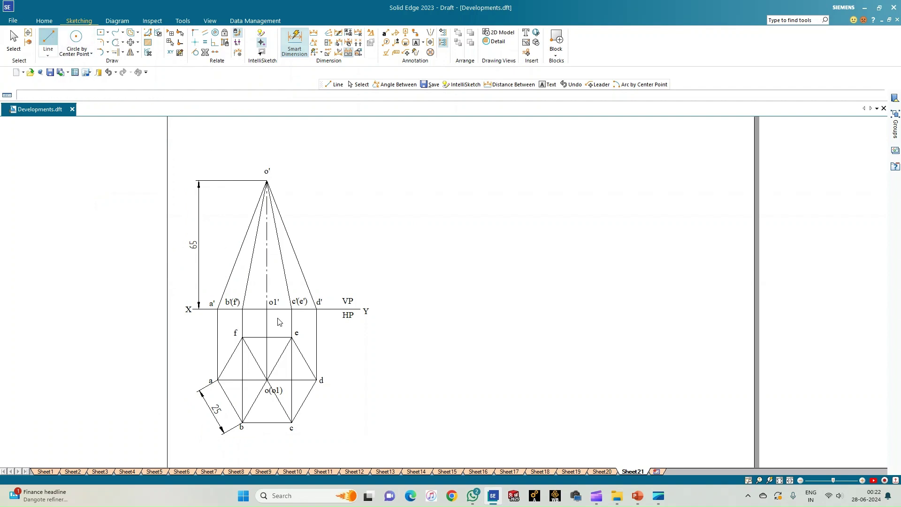
click(266, 380)
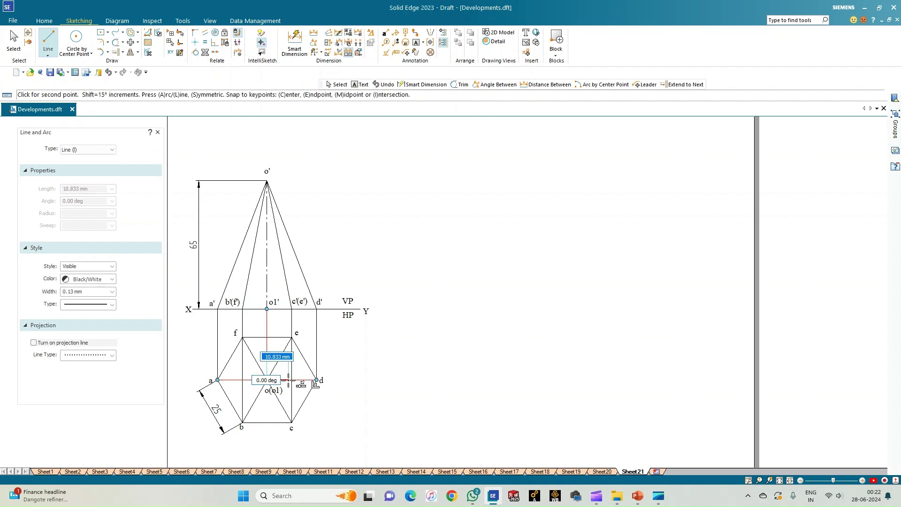
text(8)
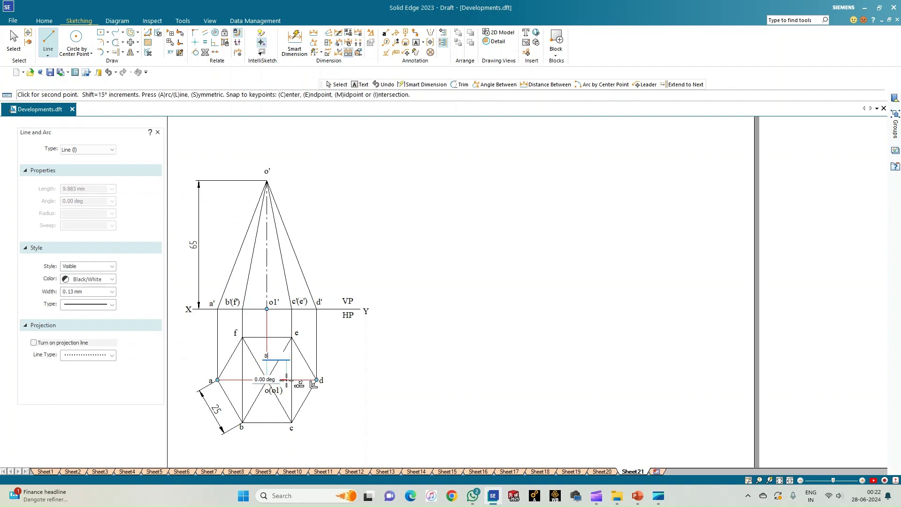
key(Tab)
key(Return)
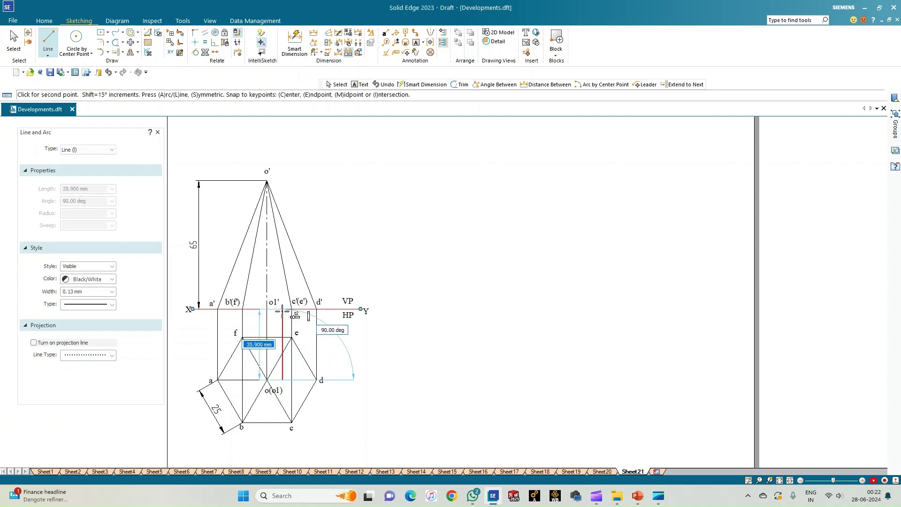
Draw the vertical cutting plane line from the 8 mm offset point up through the reference line to edge o'd'.
click(282, 310)
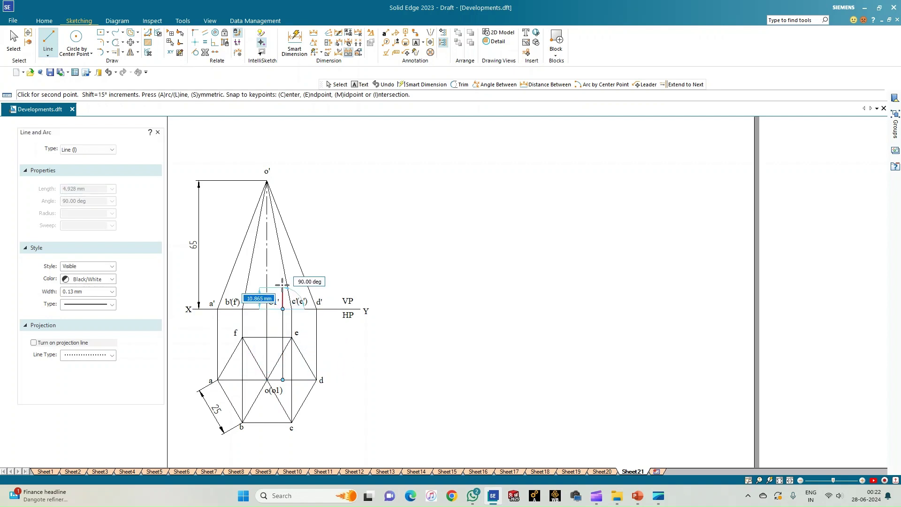
click(282, 221)
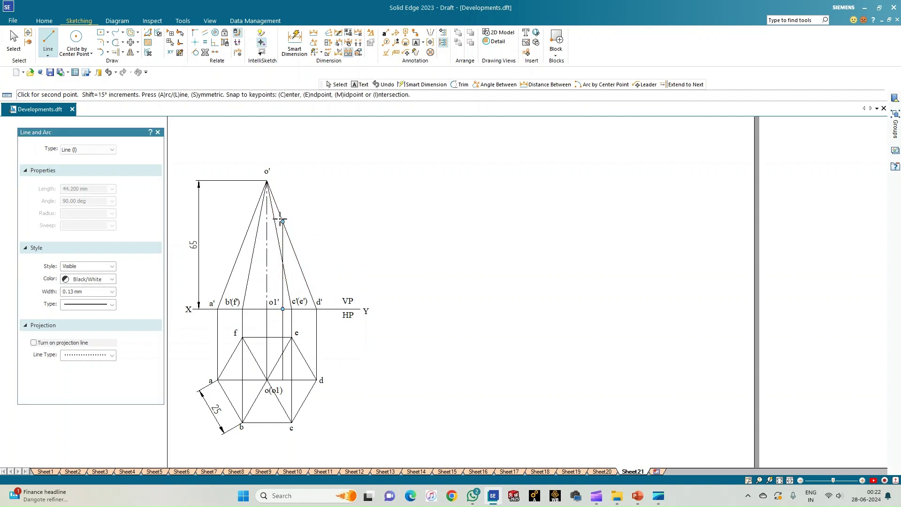
right_click(321, 242)
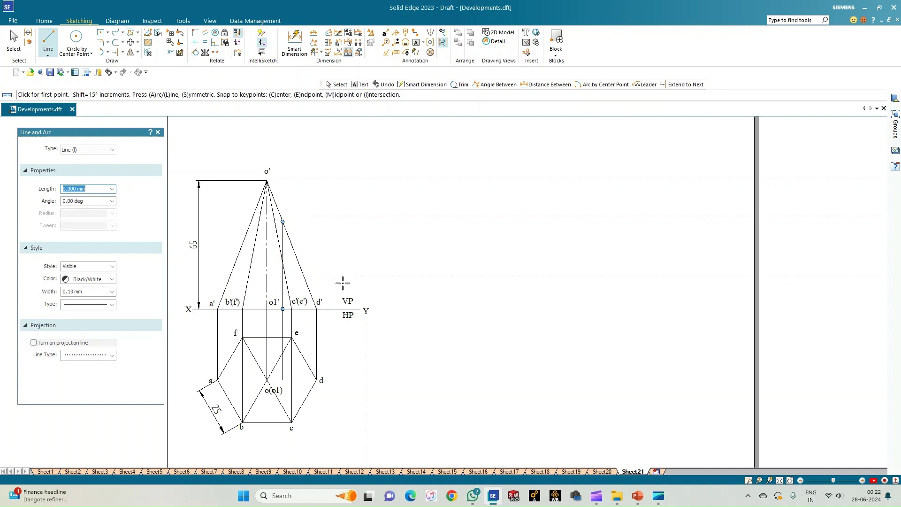
Outline the retained left part with 0.50 mm lines from the cutting line's base through a' and o' to the cut on o'd'.
click(112, 291)
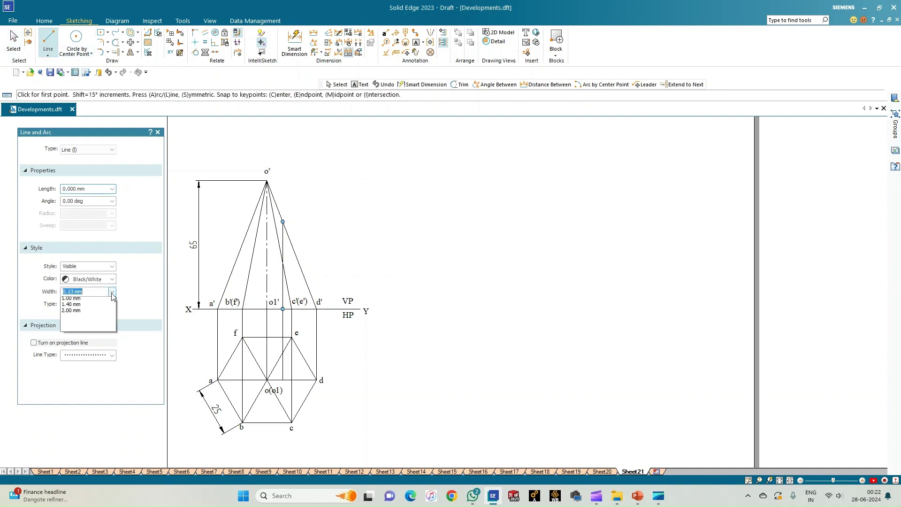
click(95, 325)
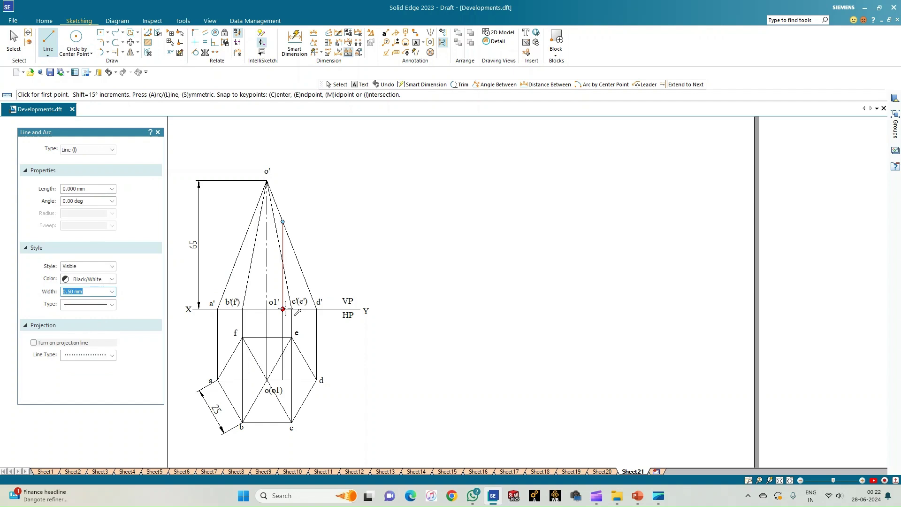
click(217, 308)
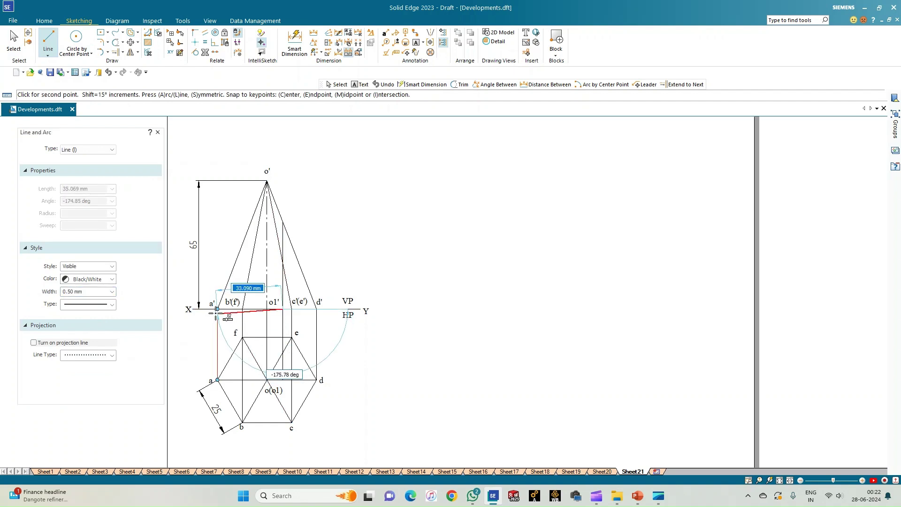
click(266, 181)
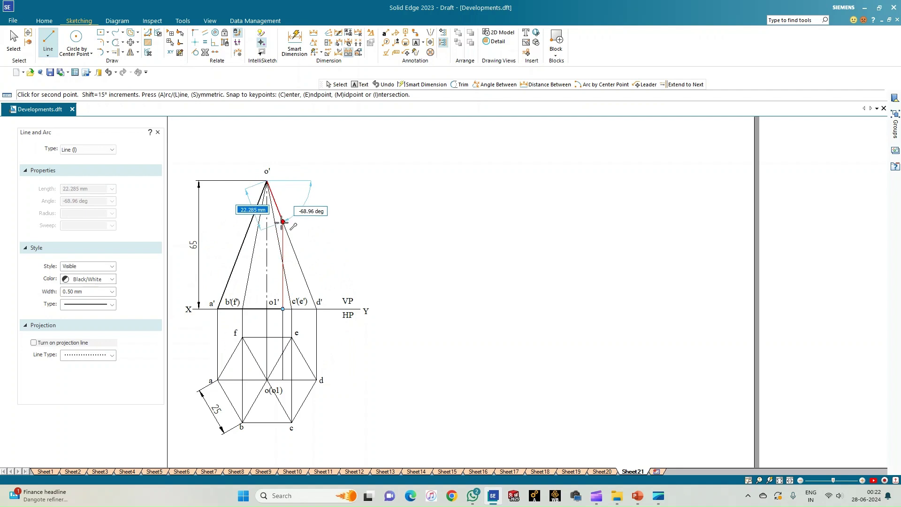
click(282, 221)
key(Escape)
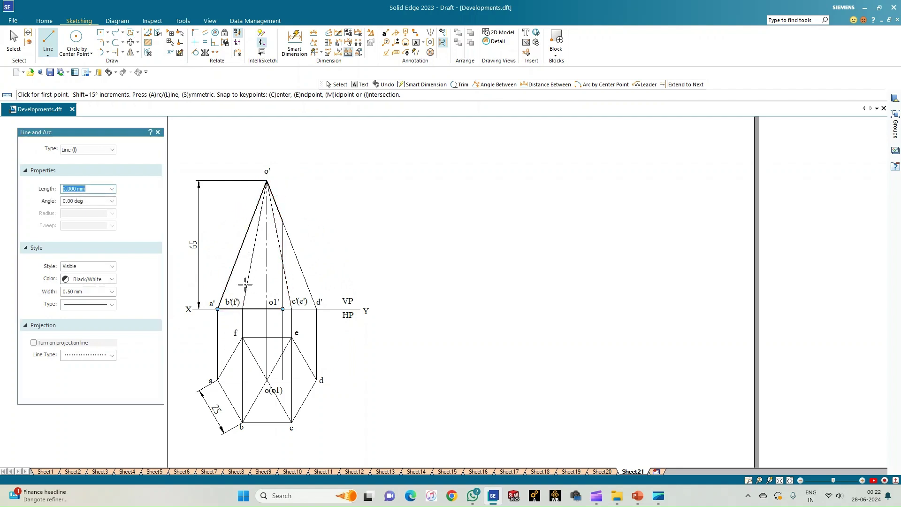
Draw the 0.50 mm thick edge from b'(f') up to the apex o'.
click(243, 308)
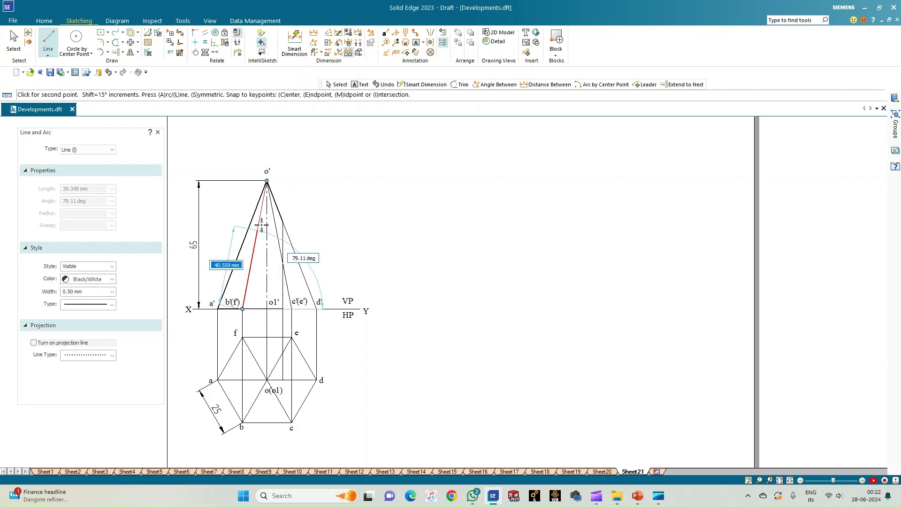
click(267, 182)
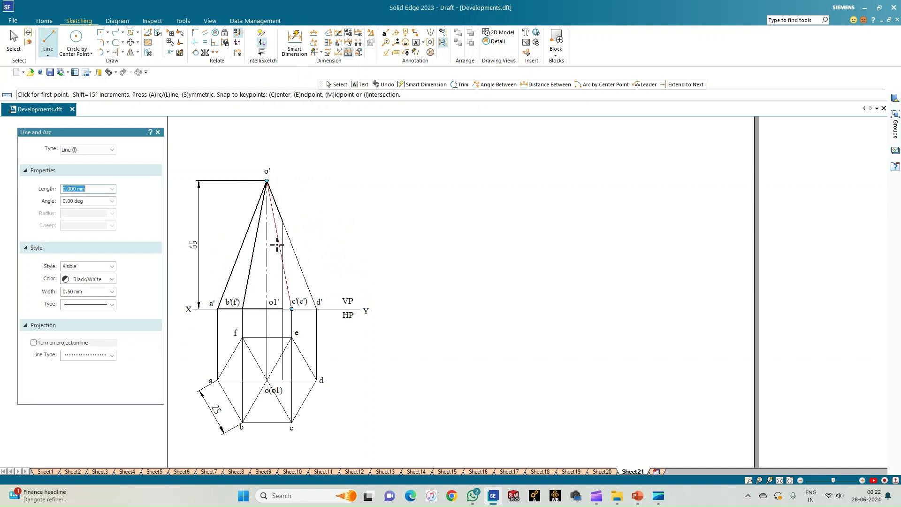
scroll(277, 244, up, 2)
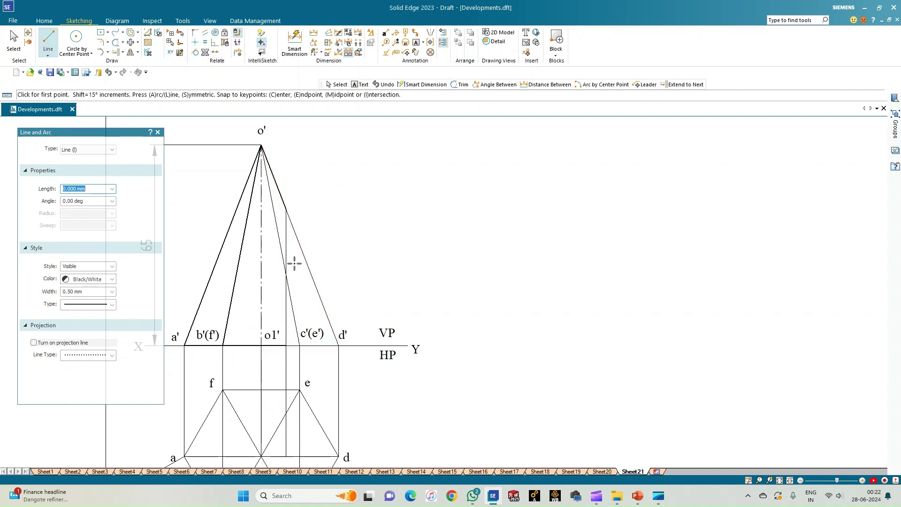
Draw the 0.50 mm thick edge from apex o' down to where the cutting line crosses o'c'(e').
click(261, 146)
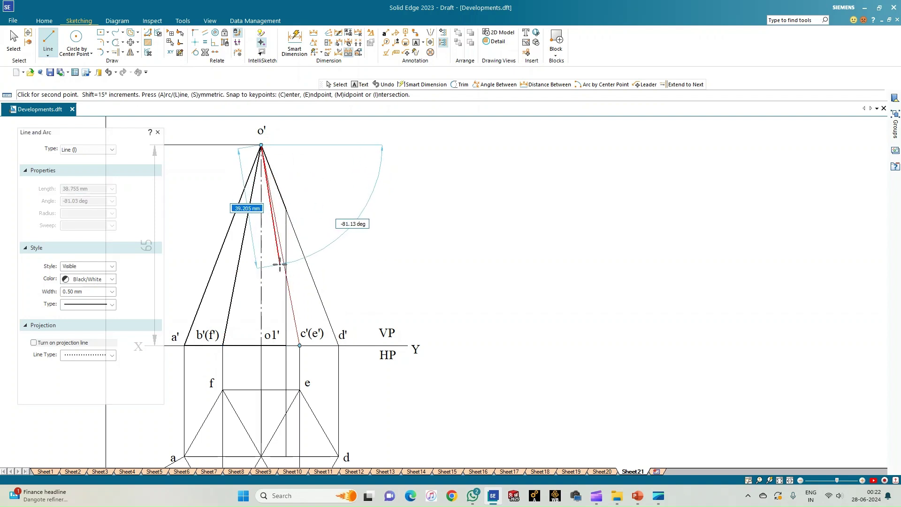
click(286, 273)
right_click(348, 259)
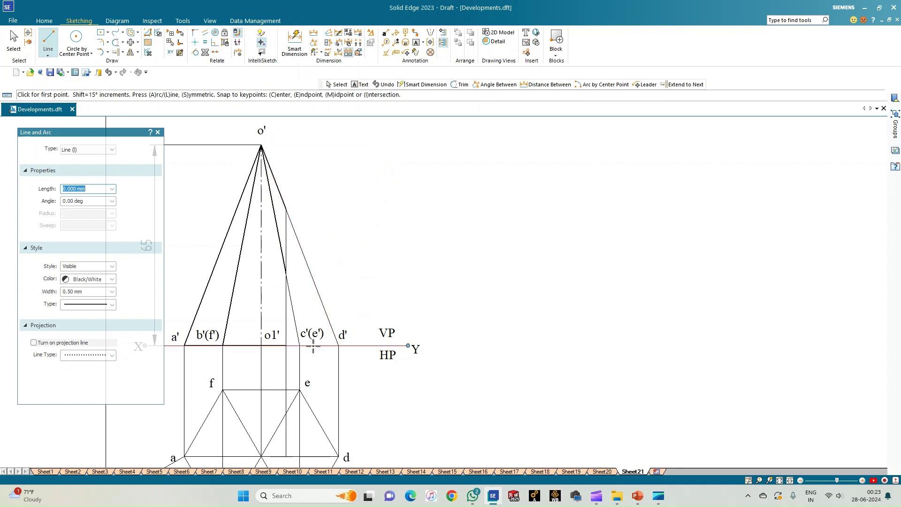
Thicken the cutting line with 0.50 mm lines from the reference line up through o'c'(e') to the cut on o'd'.
click(286, 273)
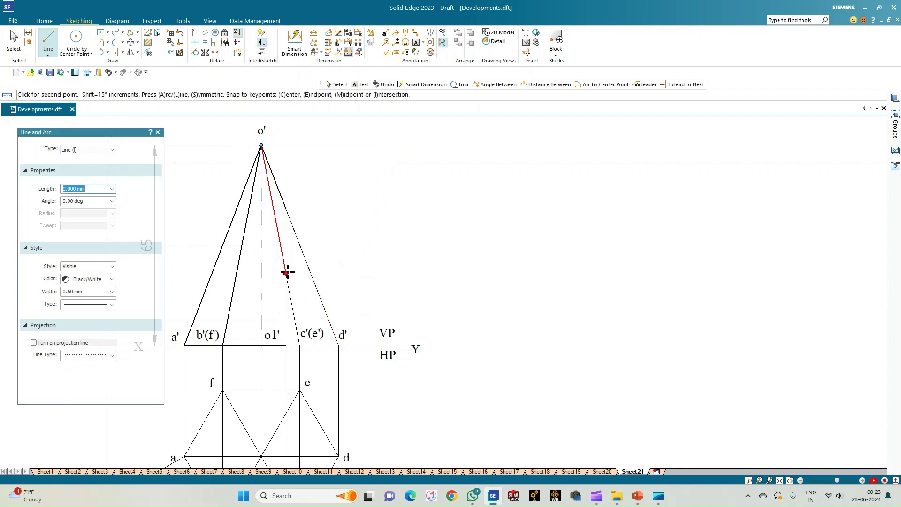
click(286, 345)
right_click(372, 251)
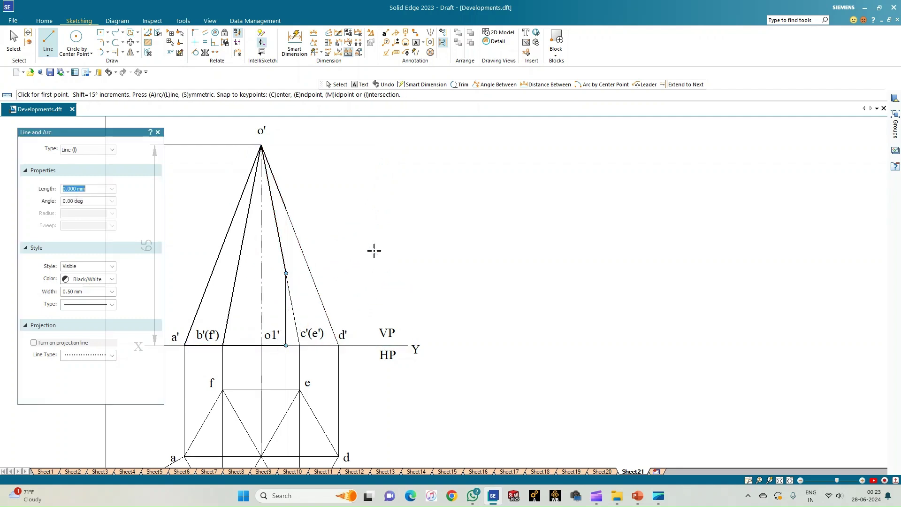
scroll(312, 341, down, 2)
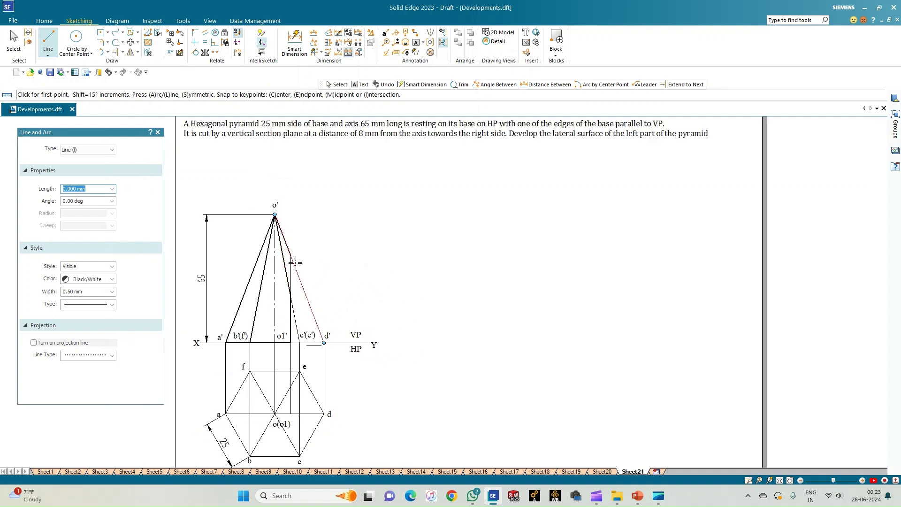
scroll(291, 302, up, 2)
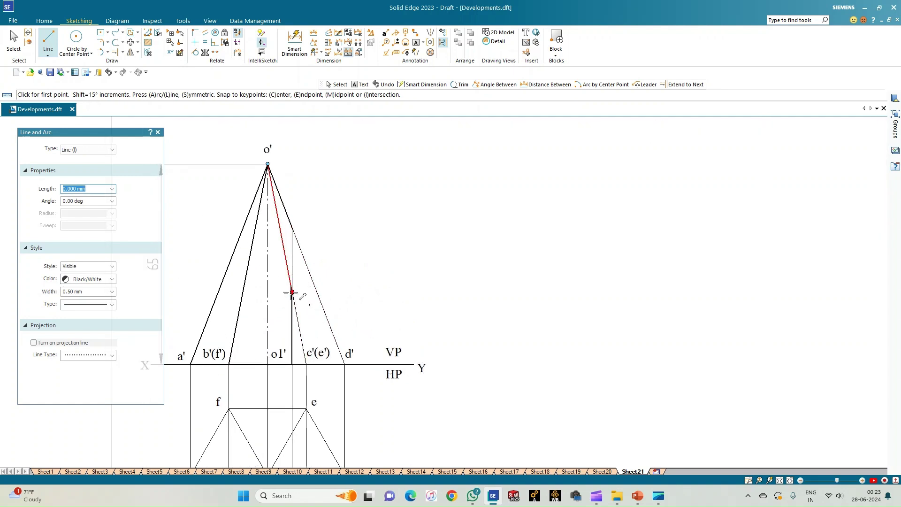
click(292, 292)
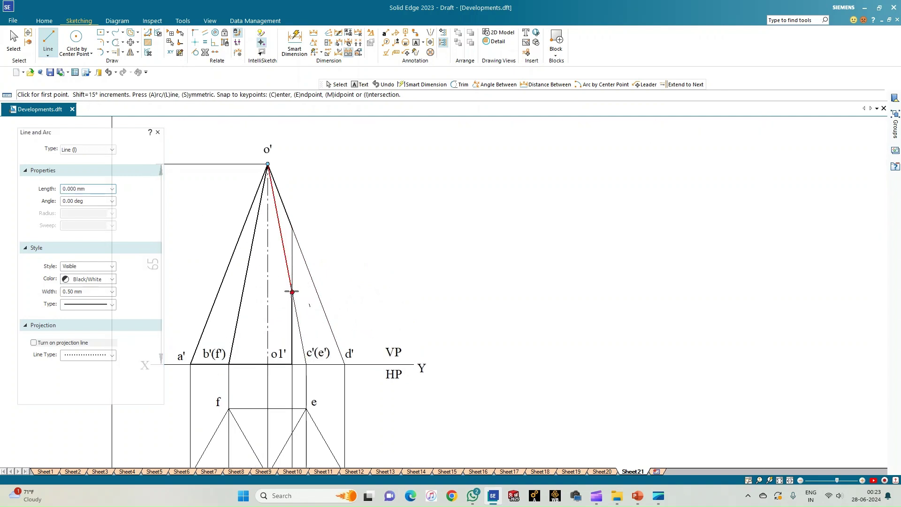
click(292, 229)
right_click(293, 211)
scroll(303, 356, down, 2)
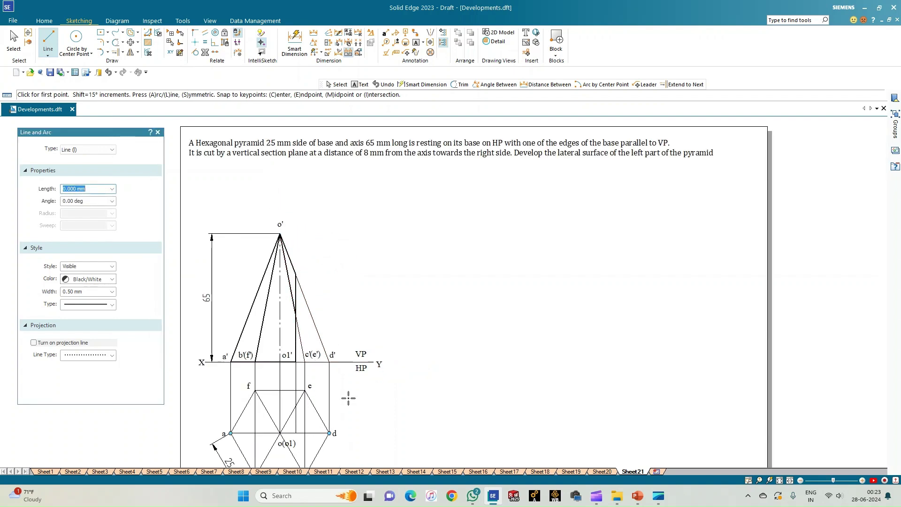
Dimension the 8 mm distance between the pyramid's axis and the cutting line just below the reference line.
scroll(348, 398, up, 2)
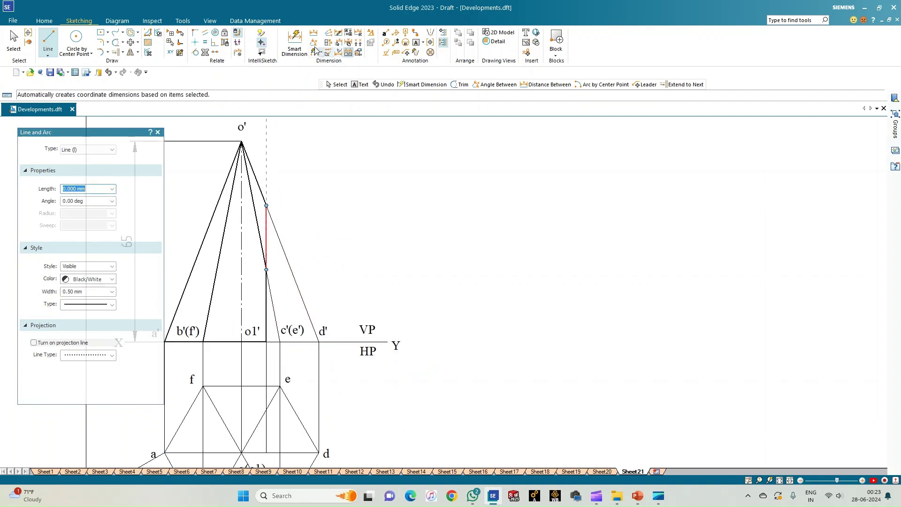
click(314, 32)
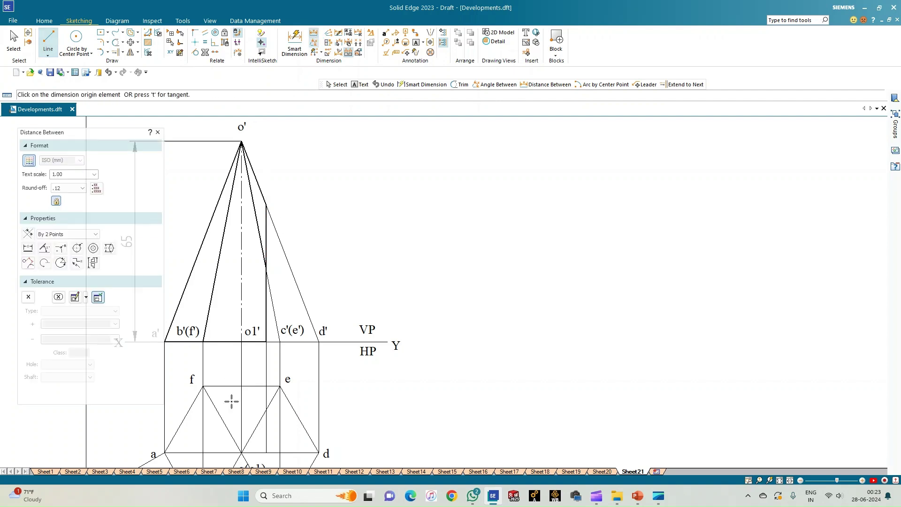
click(253, 344)
click(266, 342)
click(261, 366)
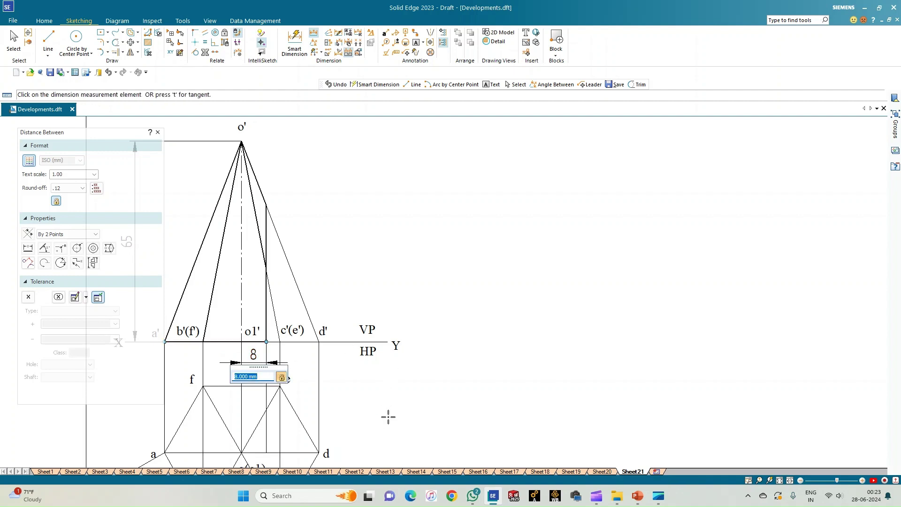
key(Return)
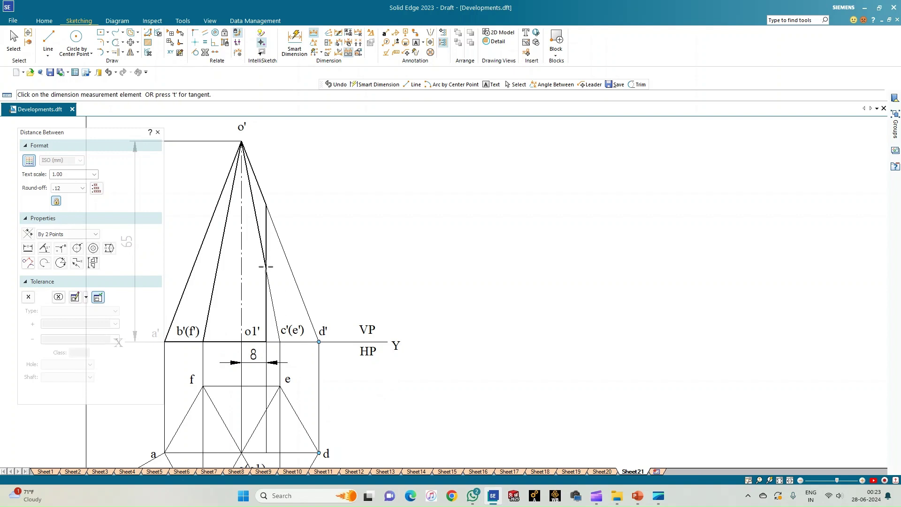
Extend the cutting line in the top view down to base edge bc.
scroll(241, 315, down, 1)
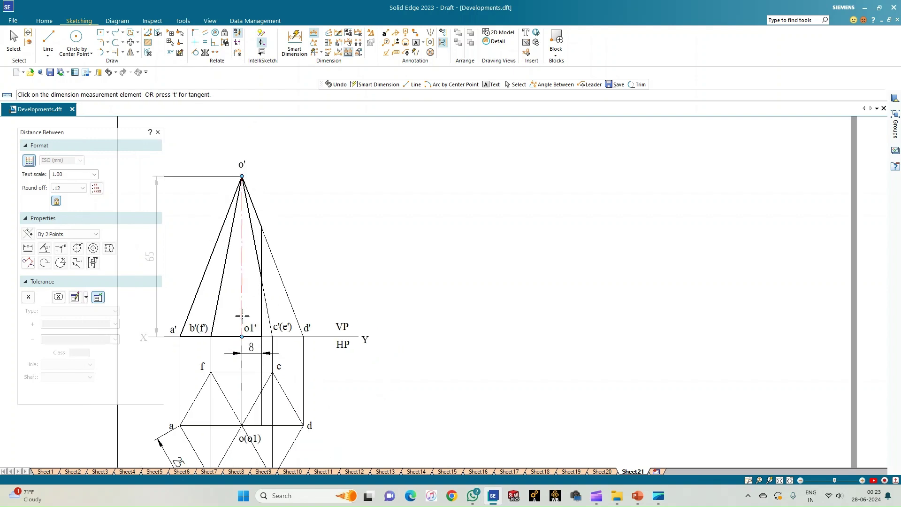
scroll(242, 315, down, 1)
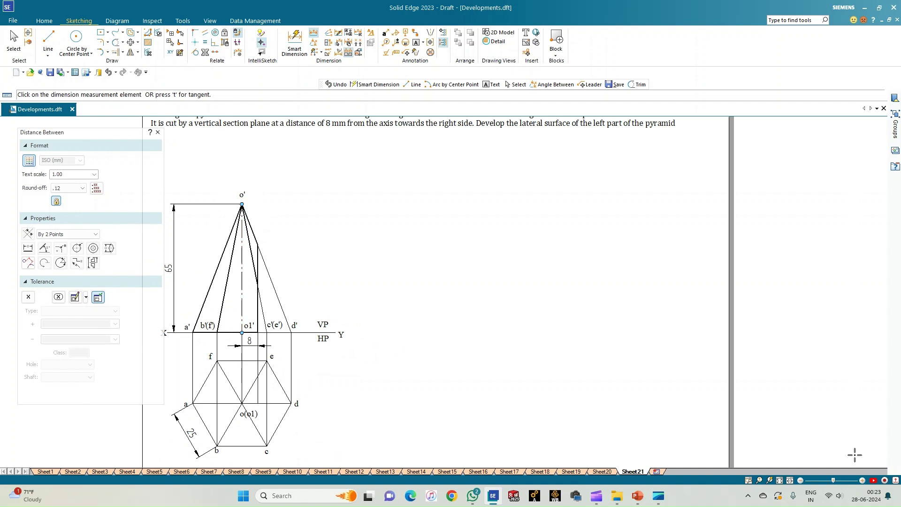
scroll(362, 378, down, 1)
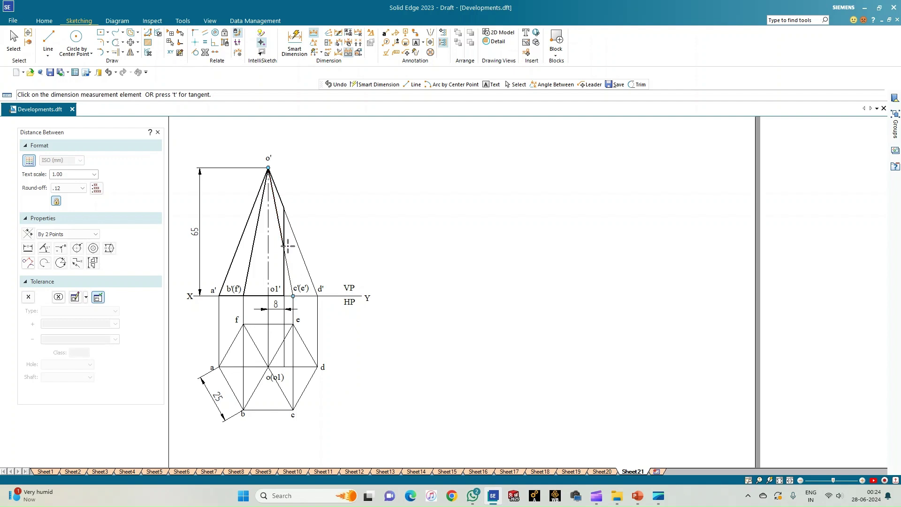
scroll(254, 365, up, 1)
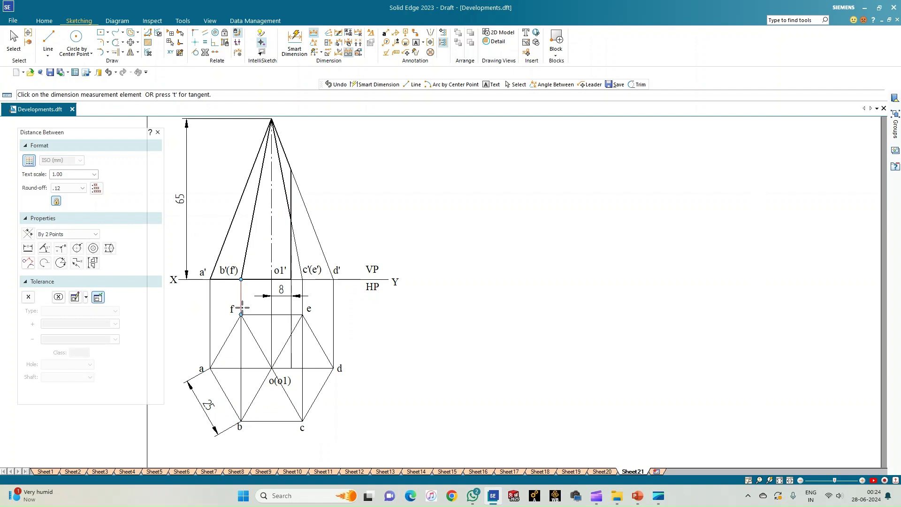
click(120, 54)
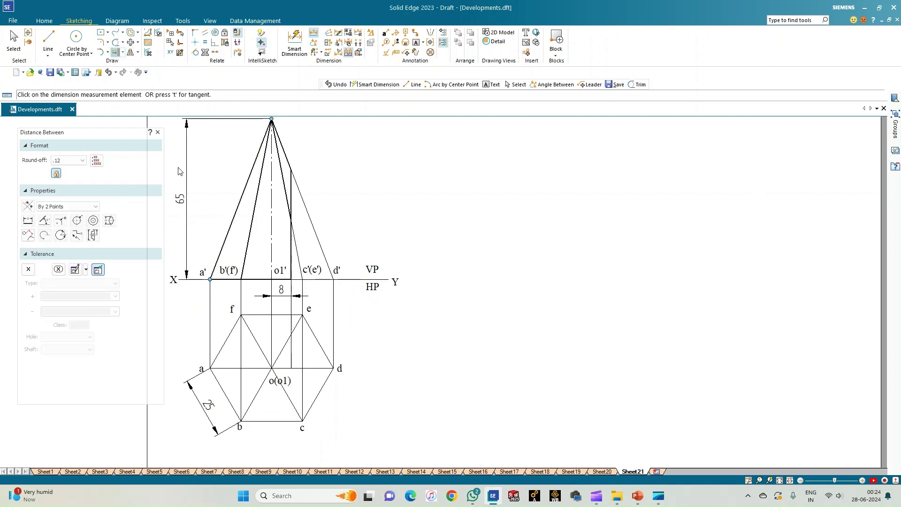
click(290, 362)
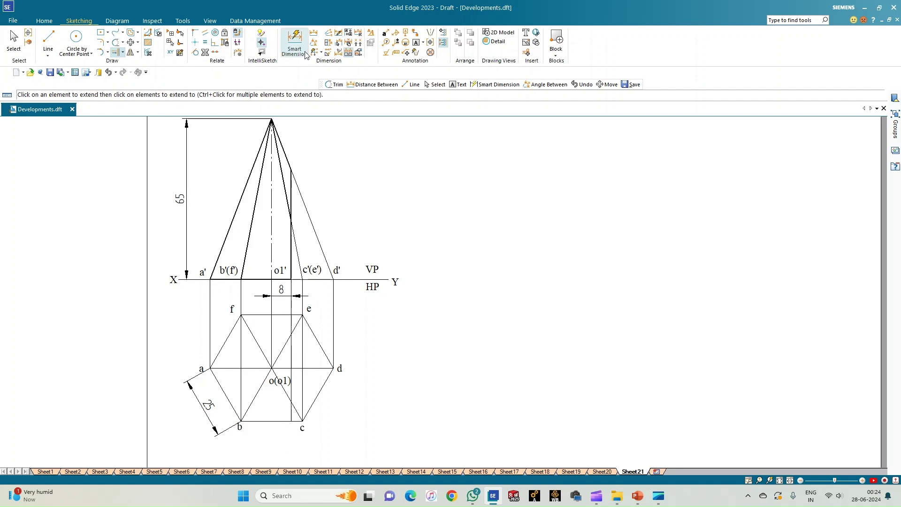
Label the cut points along the cutting line 1 to 4 in the top view and 1' to 5' in the front view.
click(416, 45)
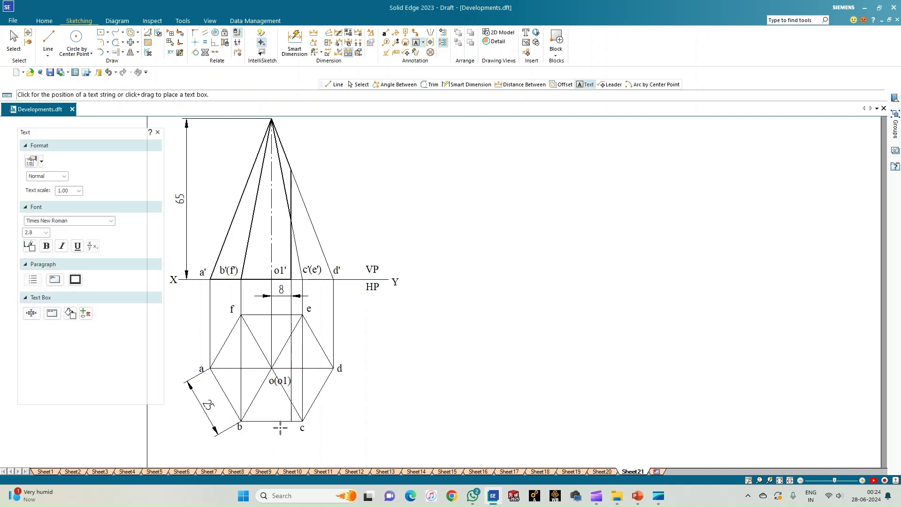
click(288, 414)
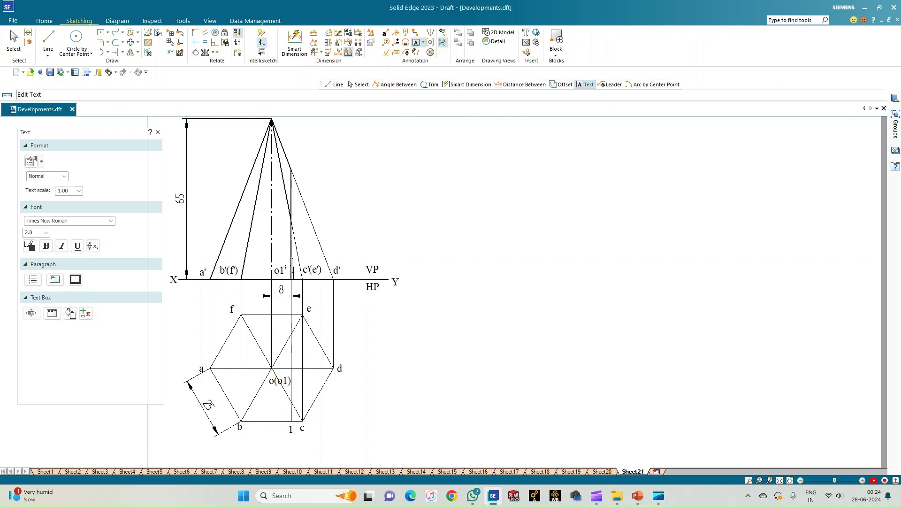
click(292, 266)
text(')
scroll(281, 236, down, 1)
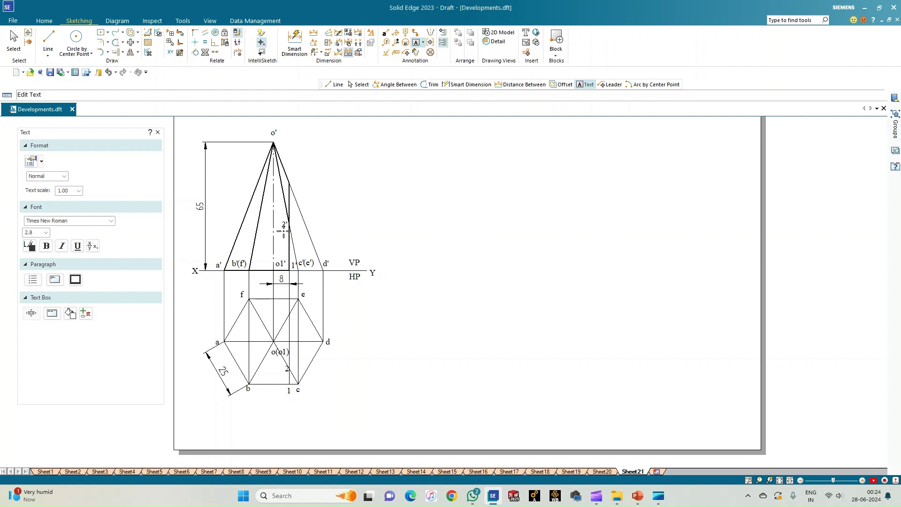
text(')
scroll(287, 329, up, 1)
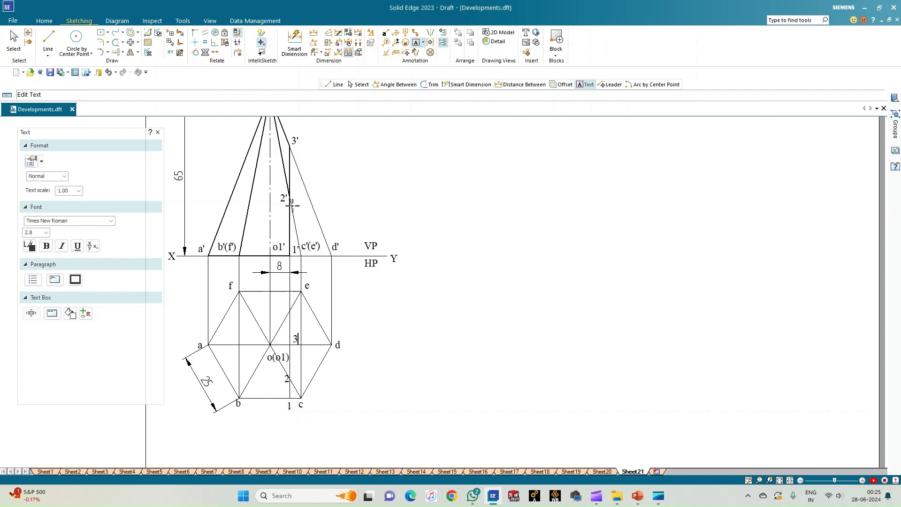
text(''4)
Separate the o1' and 5' labels above the reference line and add label 5 where the cutting line meets edge fe.
click(13, 41)
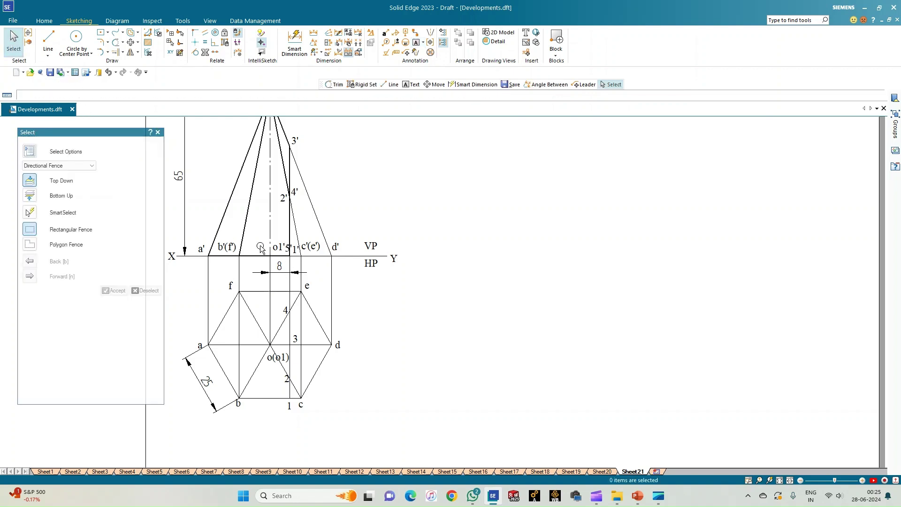
click(266, 246)
drag(266, 242, 283, 241)
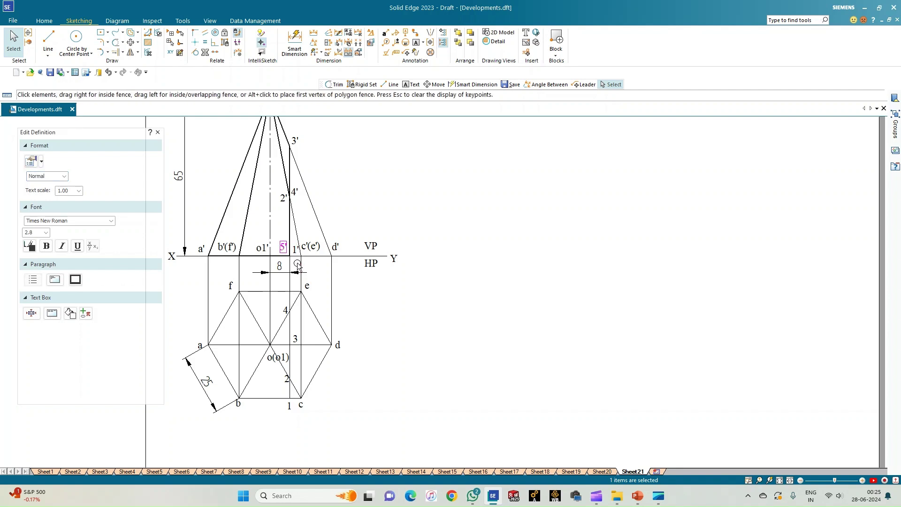
click(415, 42)
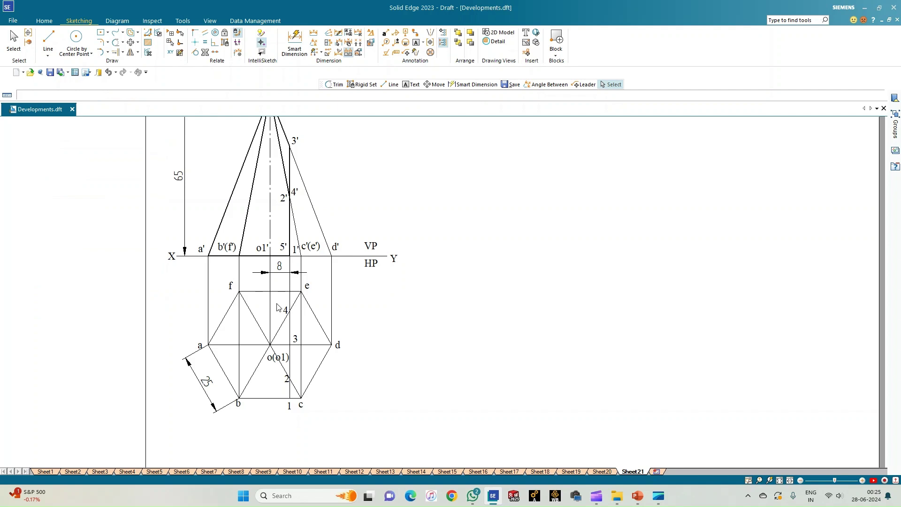
click(284, 281)
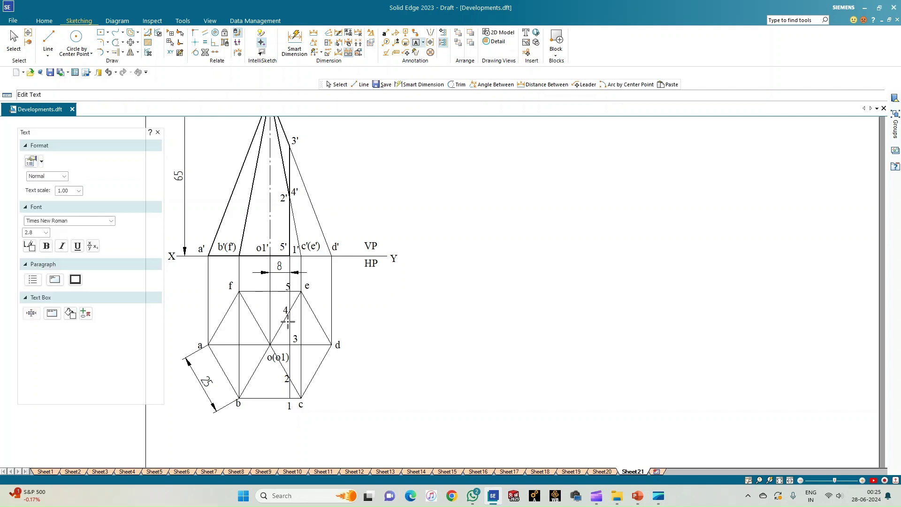
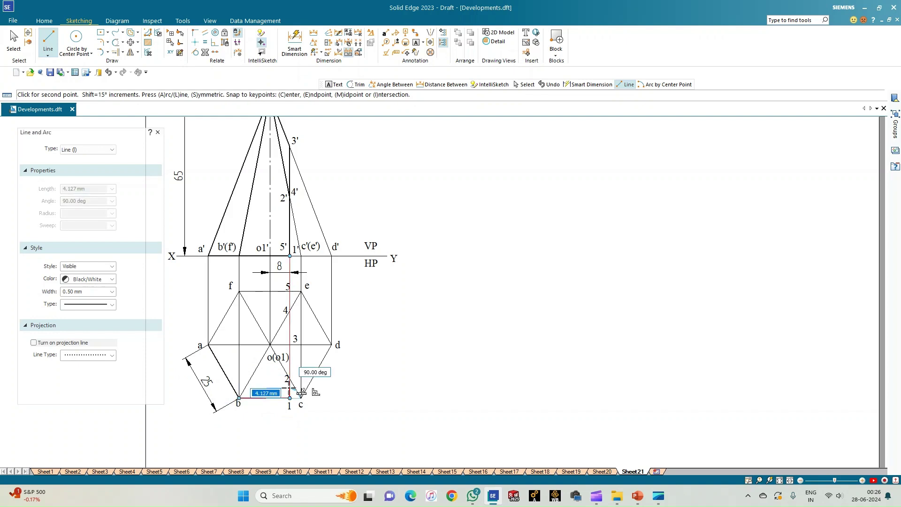
Draw 0.50 mm thick lines in the top view from a through b to 1, and from b and a to centre o.
key(Escape)
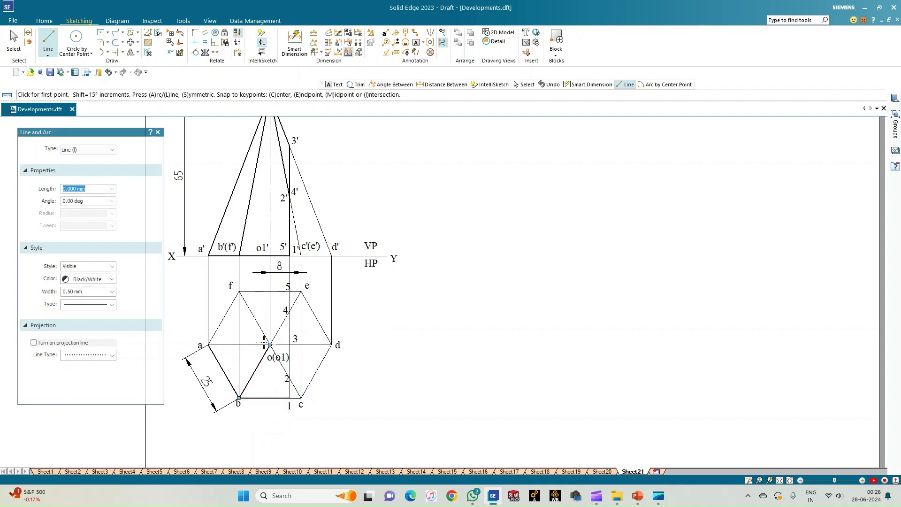
click(208, 344)
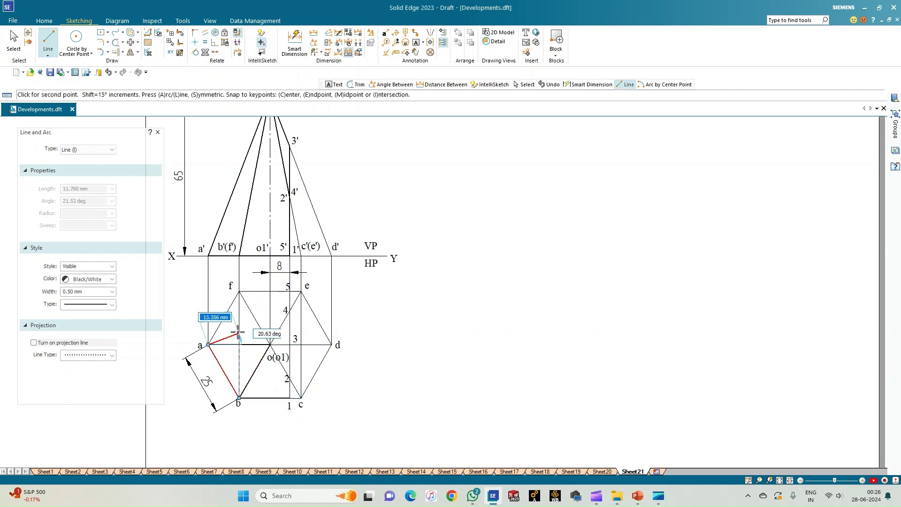
click(269, 345)
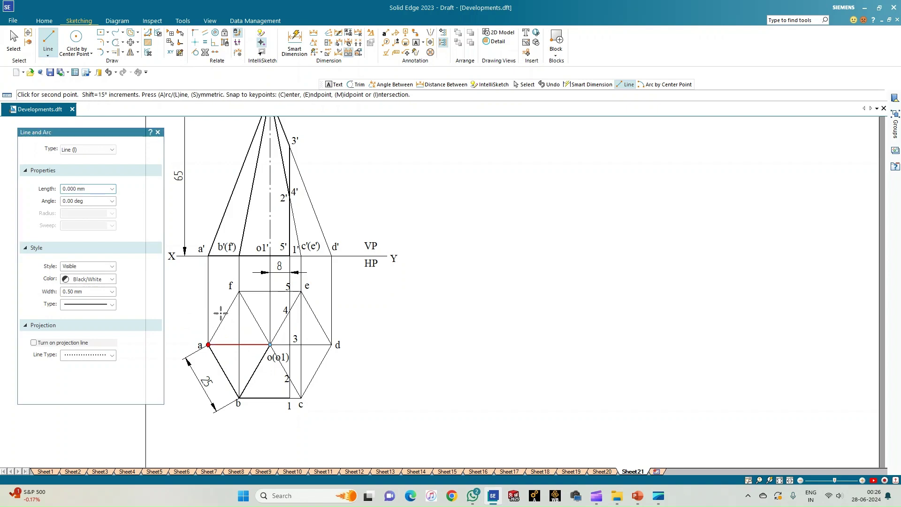
Draw the 0.50 mm thick top-view edges from f to a, to centre o and to point 5.
click(239, 291)
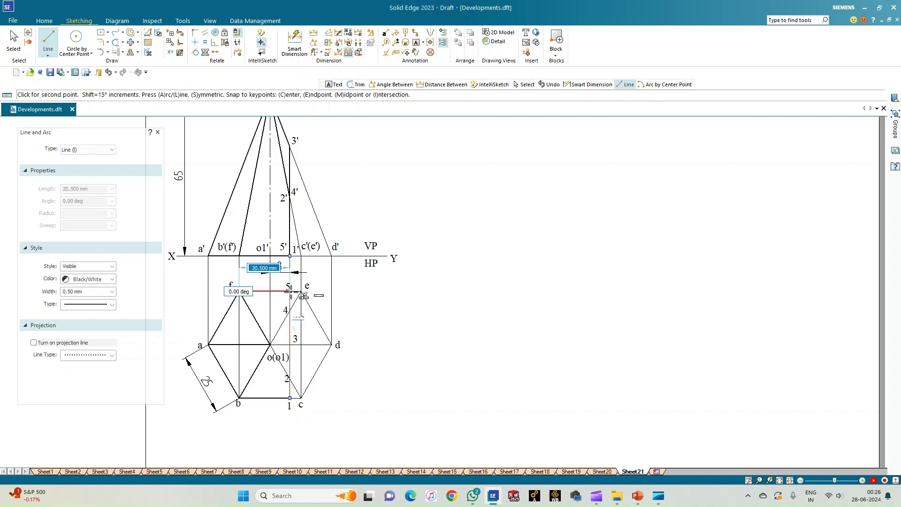
scroll(284, 306, up, 5)
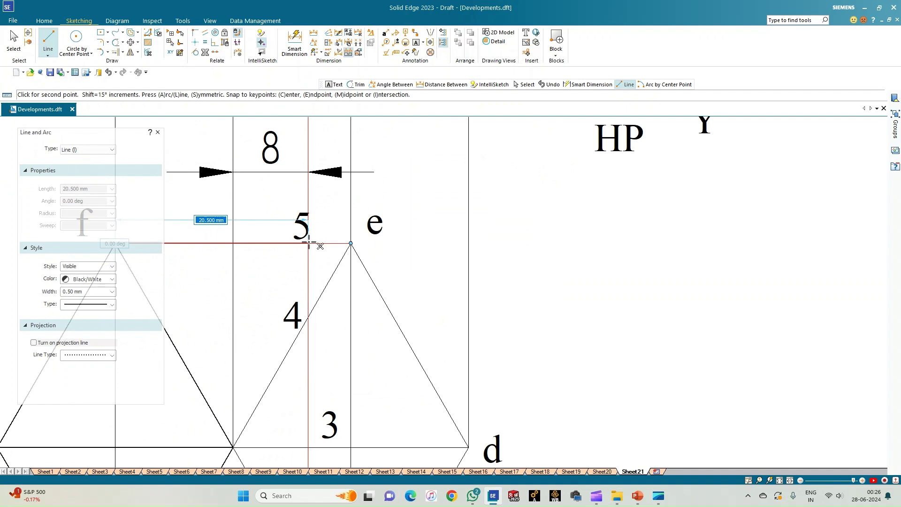
click(308, 242)
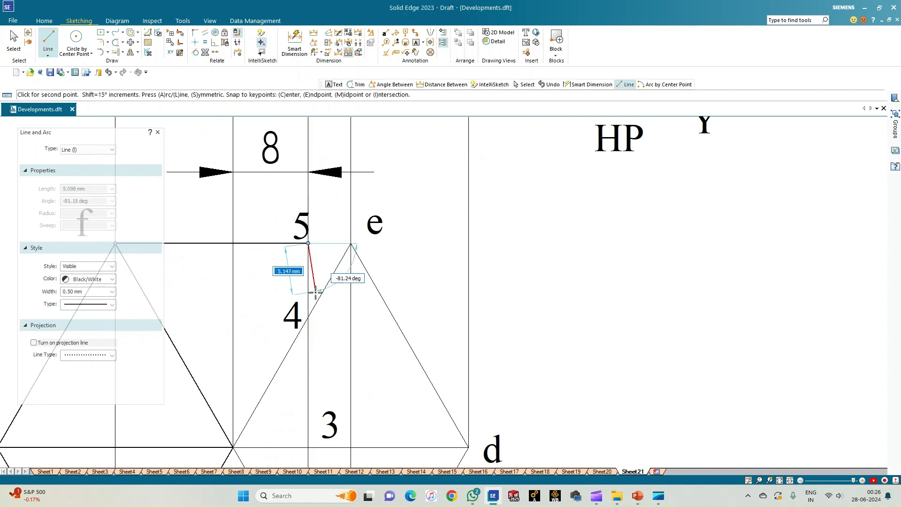
right_click(314, 319)
Draw 0.50 mm thick lines in the top view from centre o to points 4 and 3 on the cutting line.
click(233, 446)
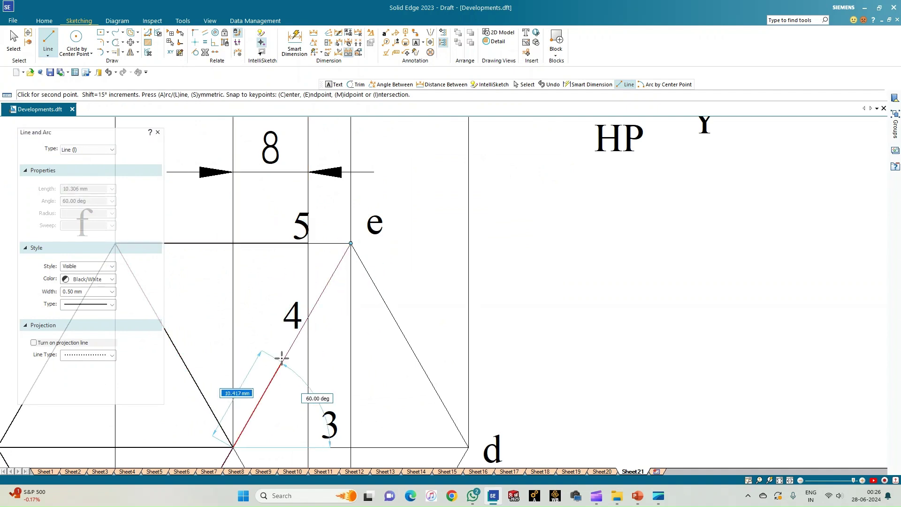
click(307, 317)
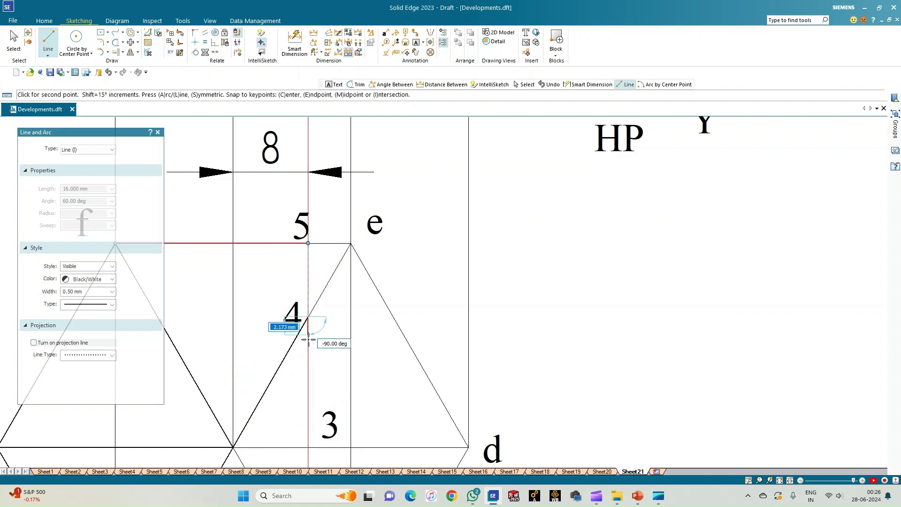
scroll(315, 378, down, 2)
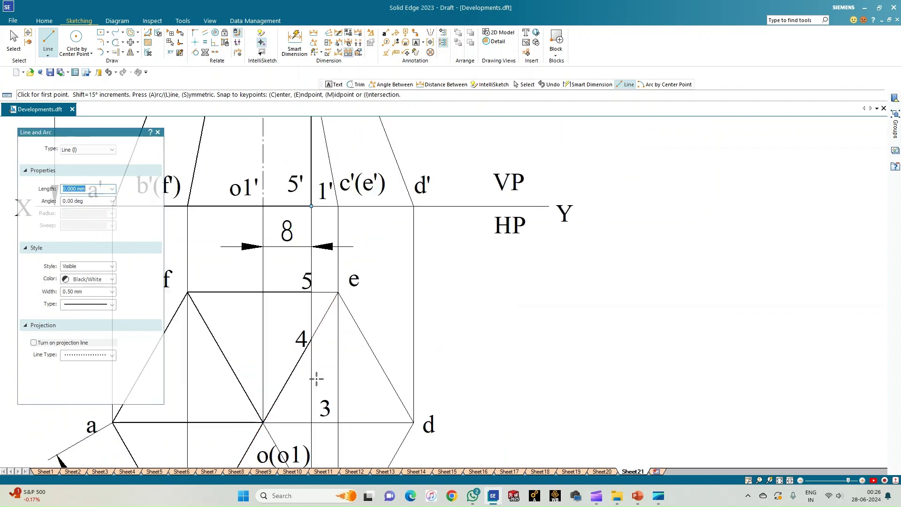
click(263, 422)
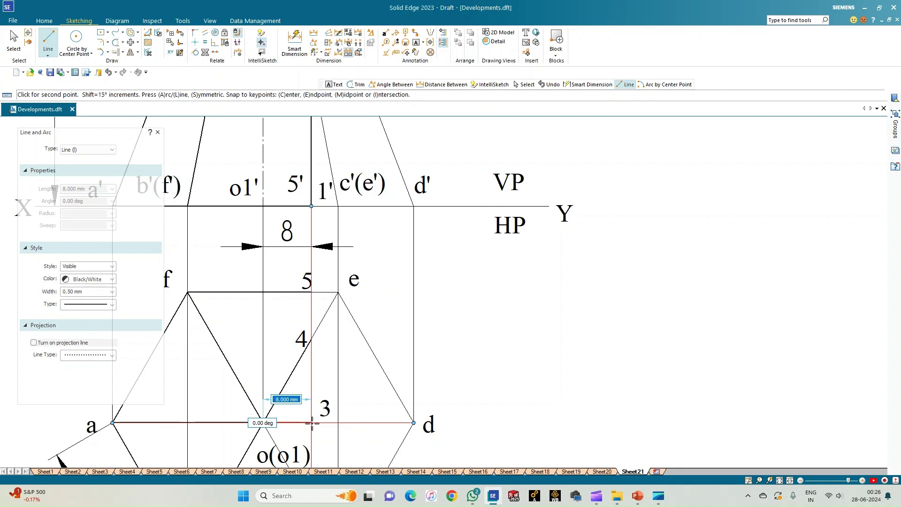
click(312, 422)
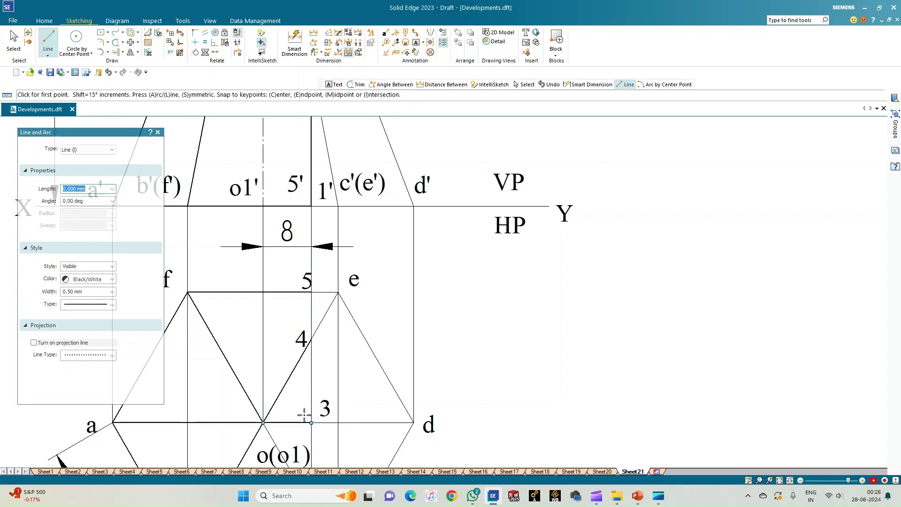
Draw a 0.50 mm thick line in the top view from centre o along edge oc to point 2.
scroll(304, 416, down, 1)
scroll(304, 418, up, 1)
scroll(304, 420, down, 2)
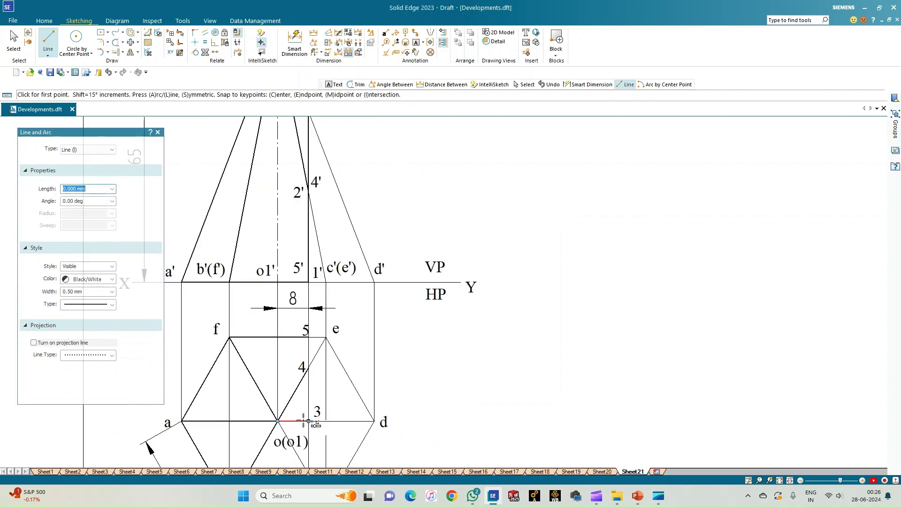
scroll(304, 421, down, 1)
click(282, 420)
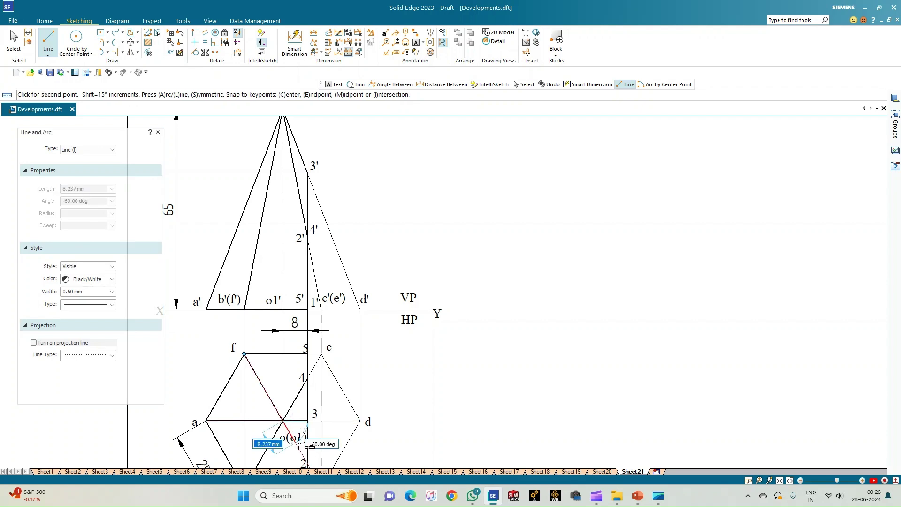
scroll(320, 457, up, 1)
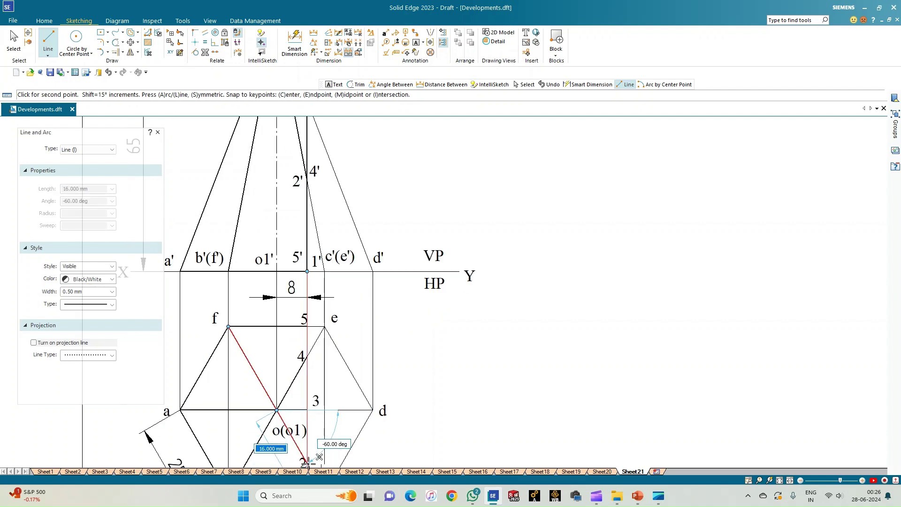
click(778, 480)
scroll(322, 417, up, 3)
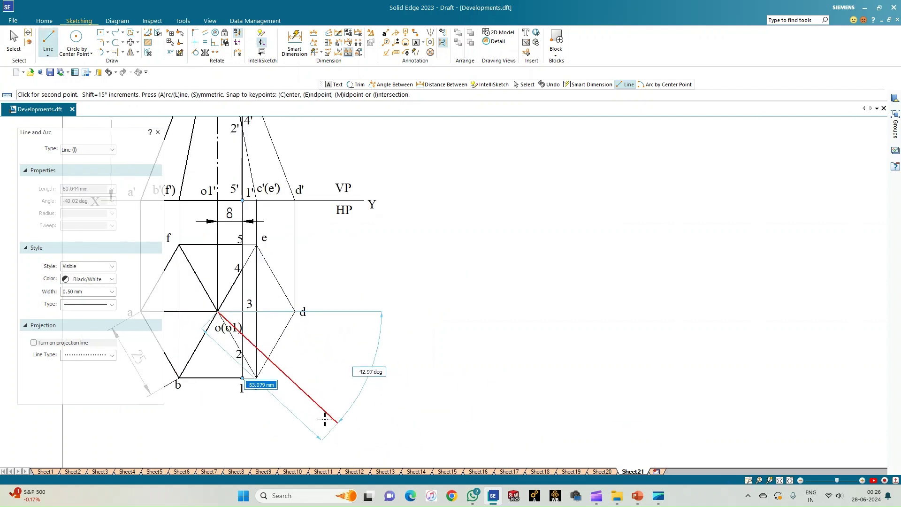
scroll(249, 364, up, 4)
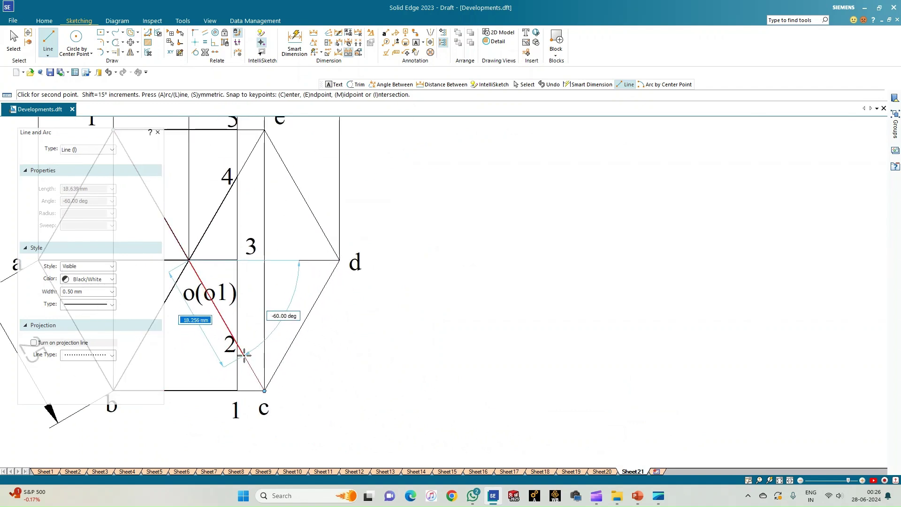
click(240, 343)
right_click(312, 372)
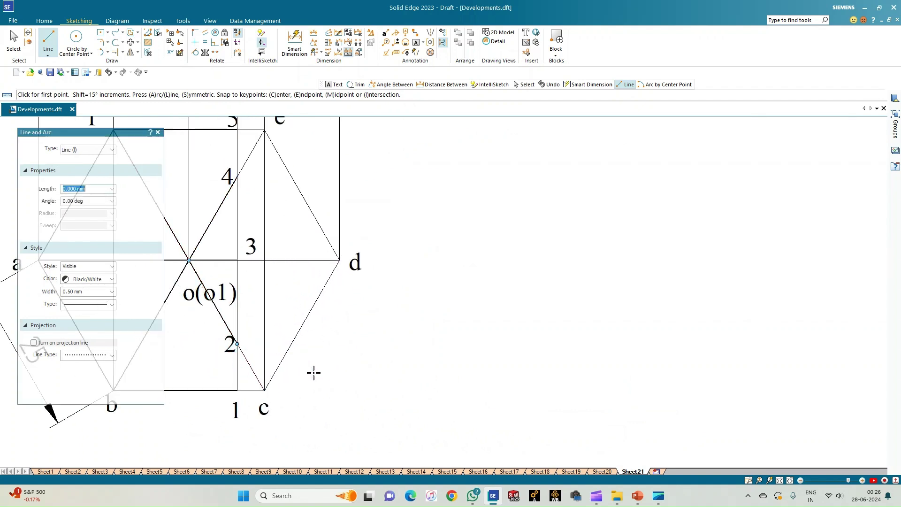
scroll(329, 403, down, 2)
scroll(329, 403, down, 1)
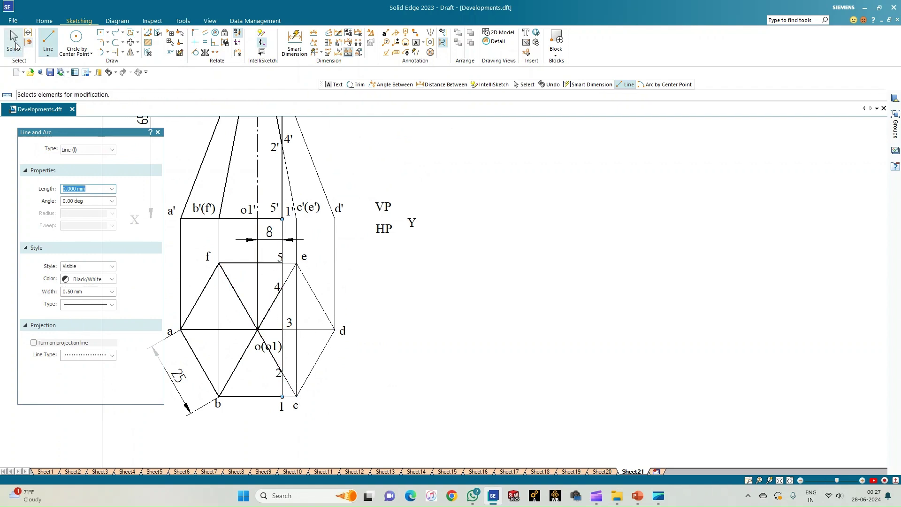
Move the top-view labels 3 and 5 just to the left of the vertical cutting line.
key(Escape)
click(294, 319)
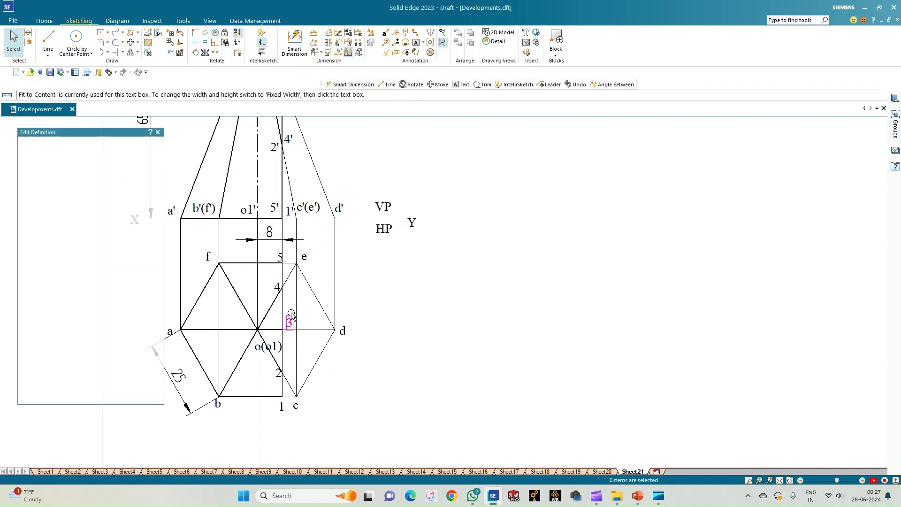
drag(295, 319, 277, 313)
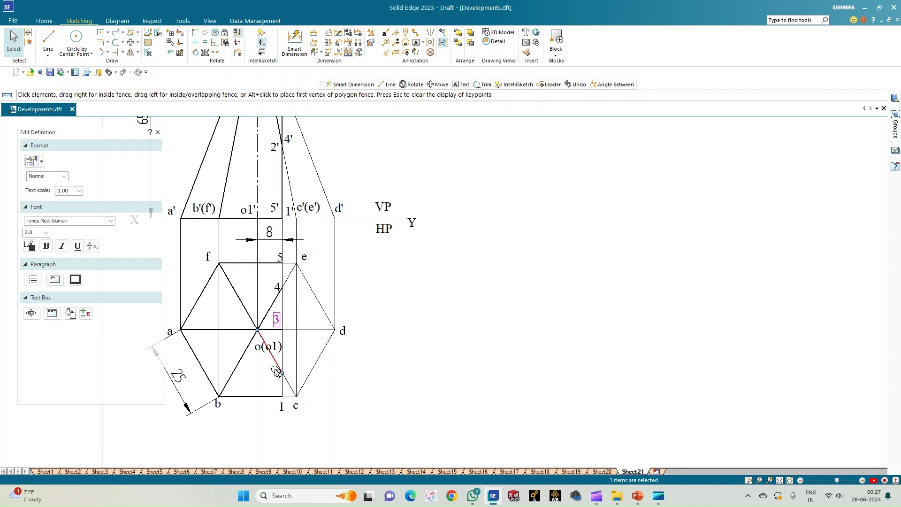
click(275, 249)
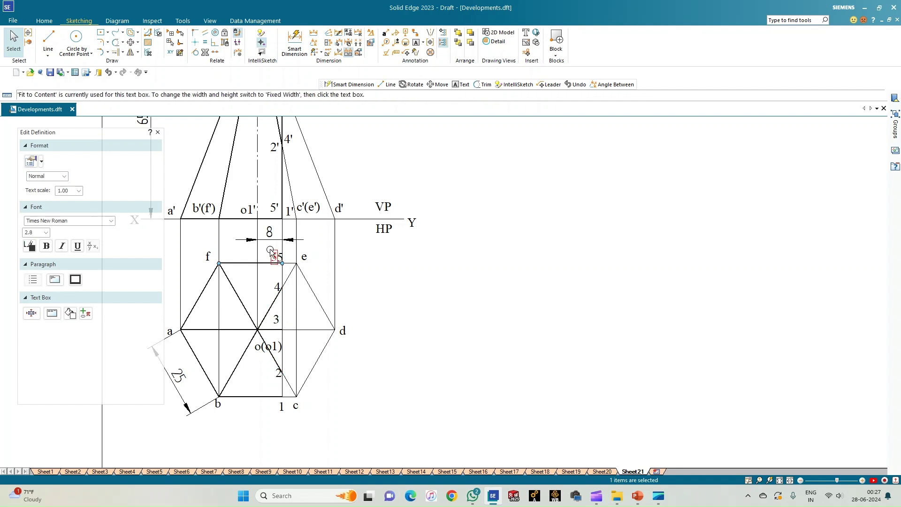
drag(276, 249, 272, 251)
click(417, 294)
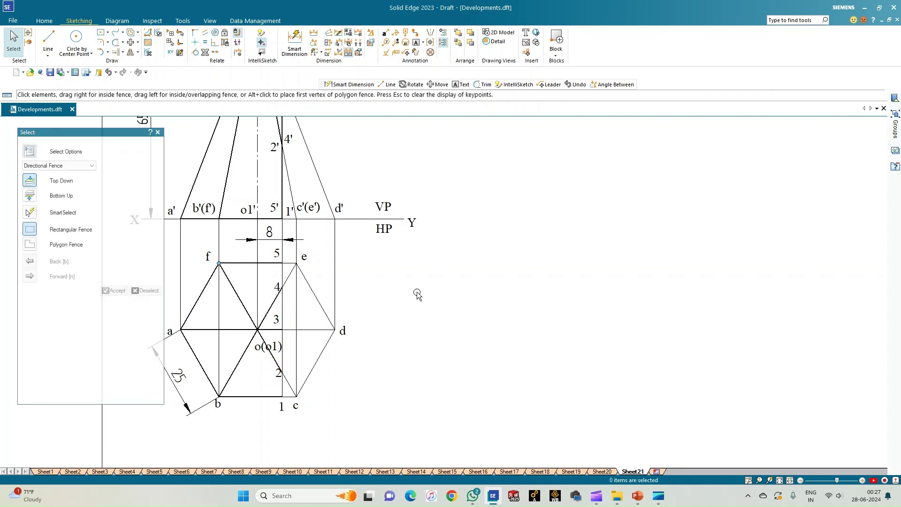
Dimension the slant edge o'd' in the front view to the right of the pyramid.
click(780, 480)
scroll(461, 340, down, 1)
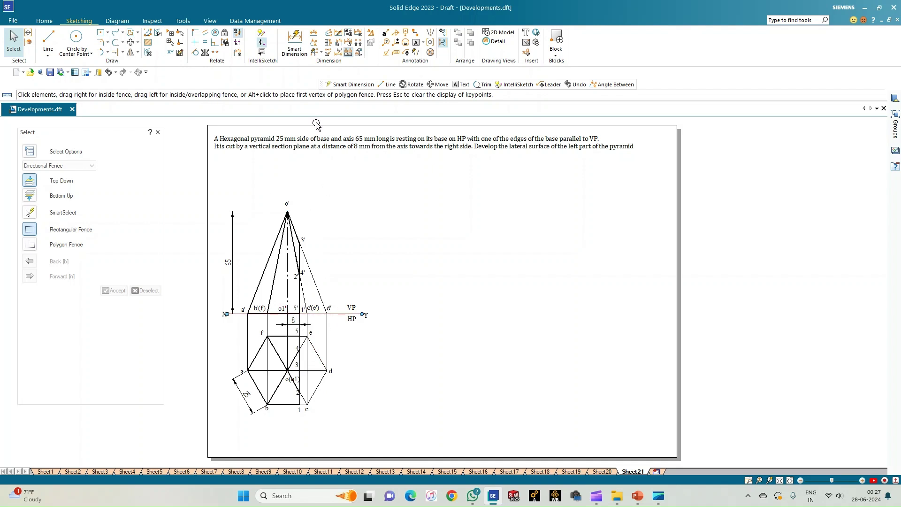
click(292, 45)
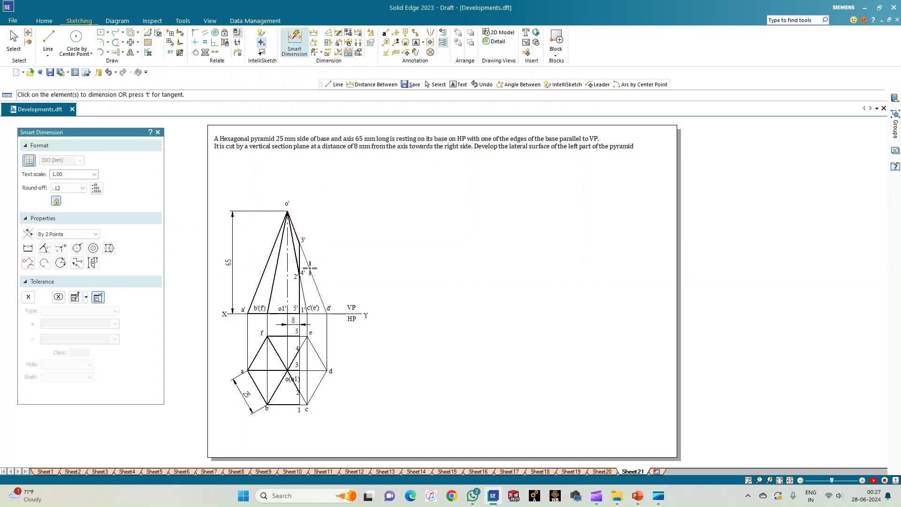
click(306, 264)
click(327, 255)
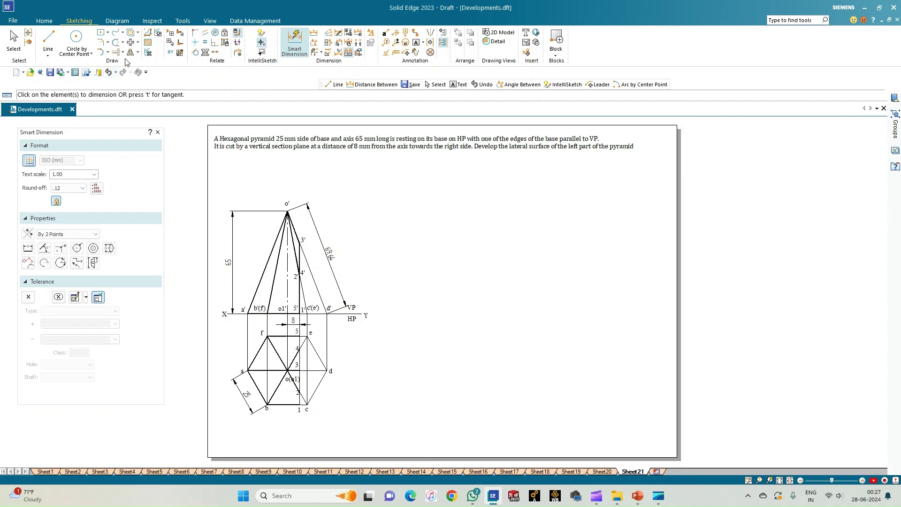
Draw a 0.13 mm thick development arc of radius 69.64 mm by centre in the blank area right of the projections.
click(107, 52)
click(133, 83)
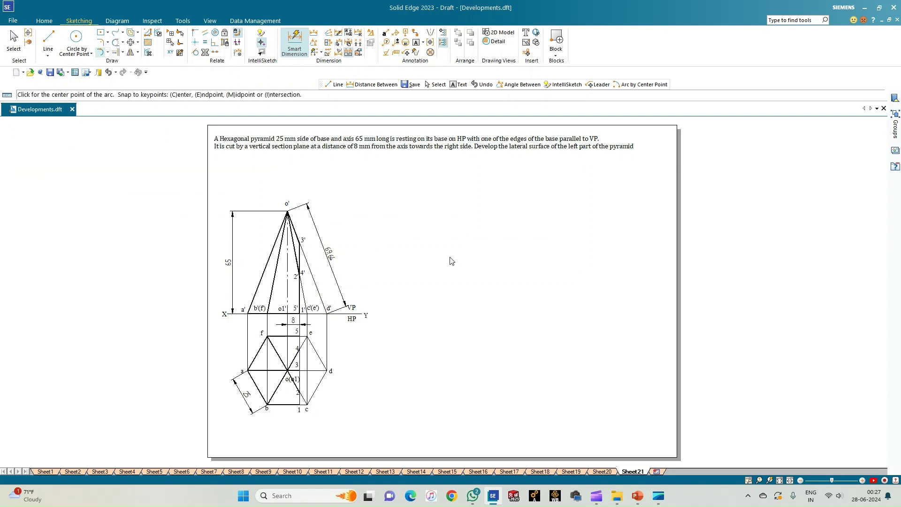
click(112, 264)
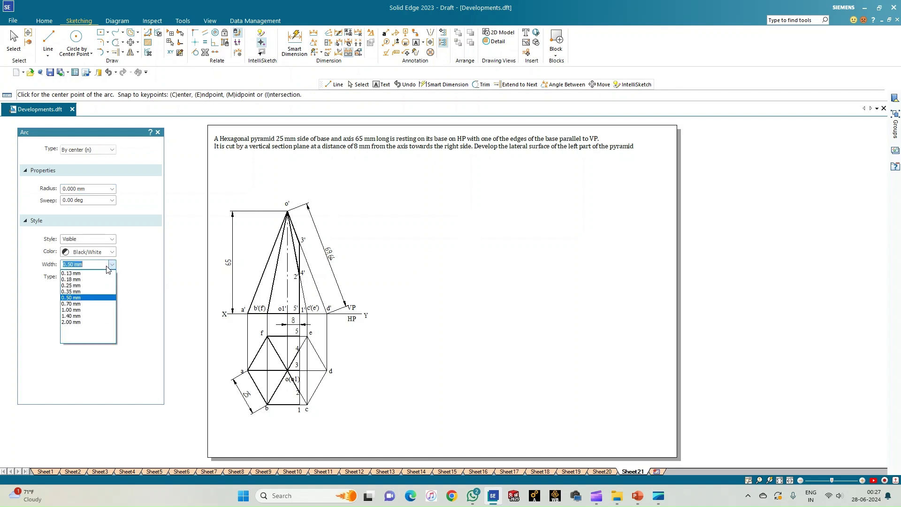
click(93, 277)
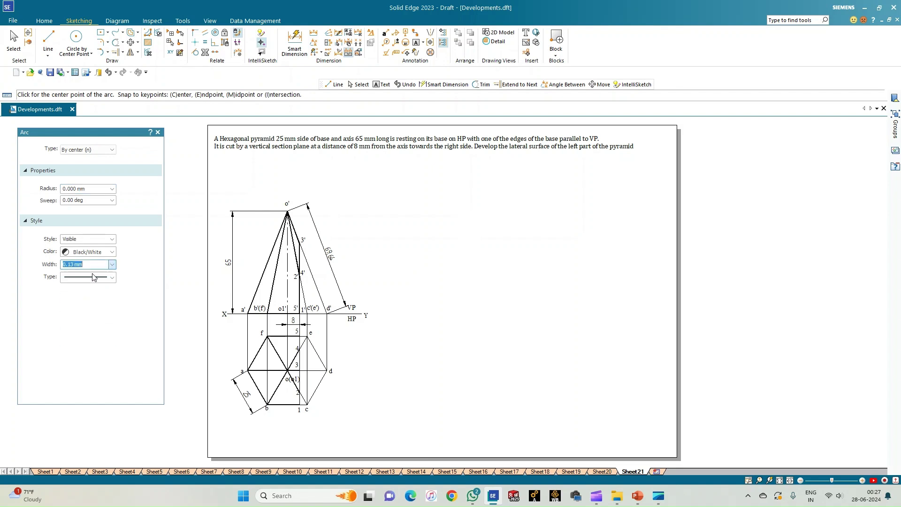
click(503, 202)
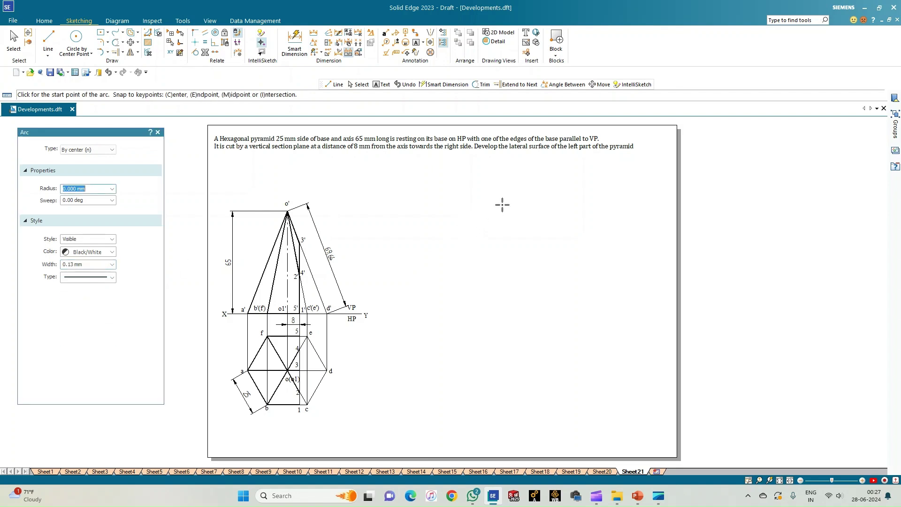
click(401, 292)
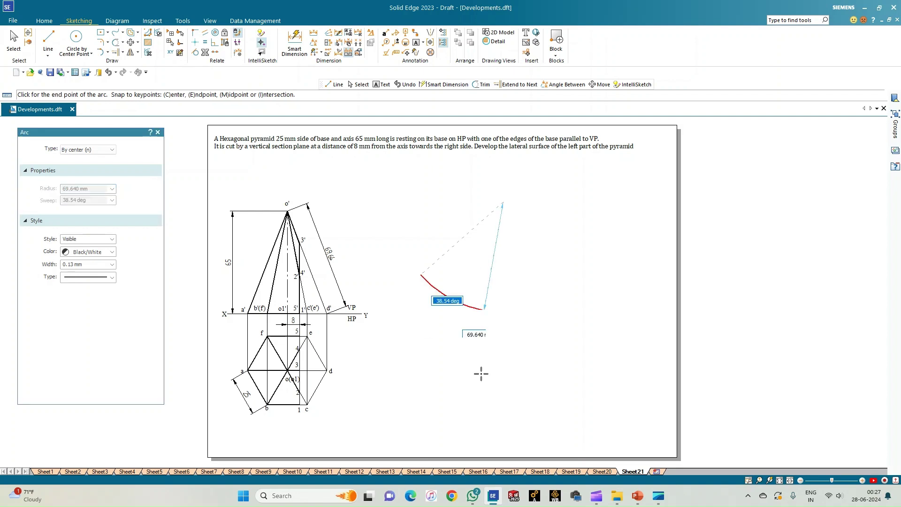
click(608, 160)
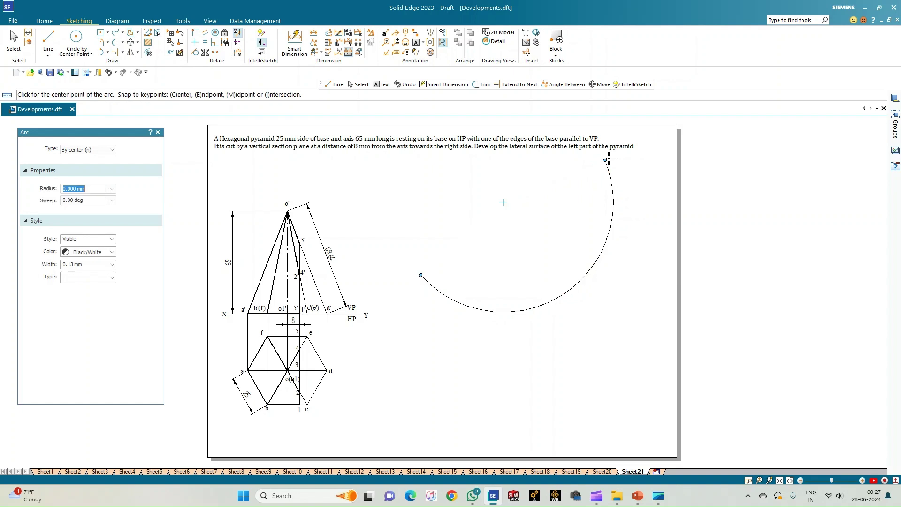
click(420, 275)
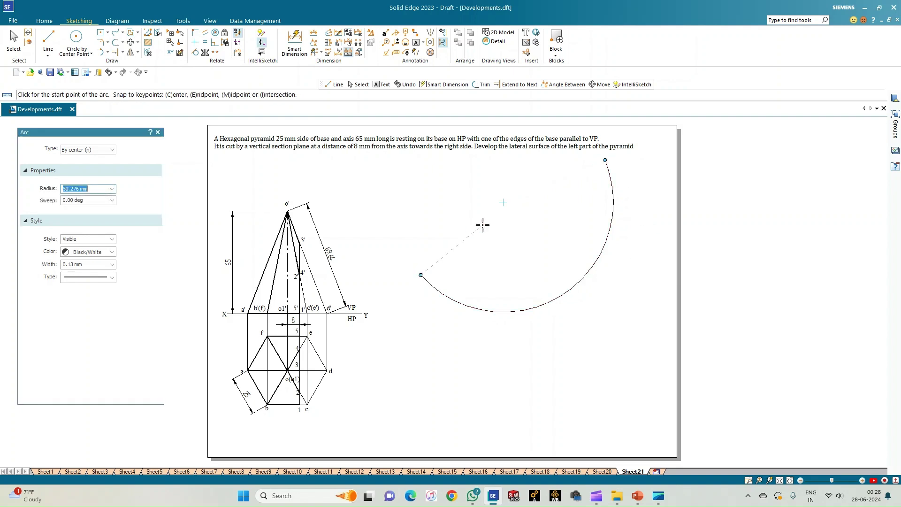
click(502, 202)
right_click(446, 191)
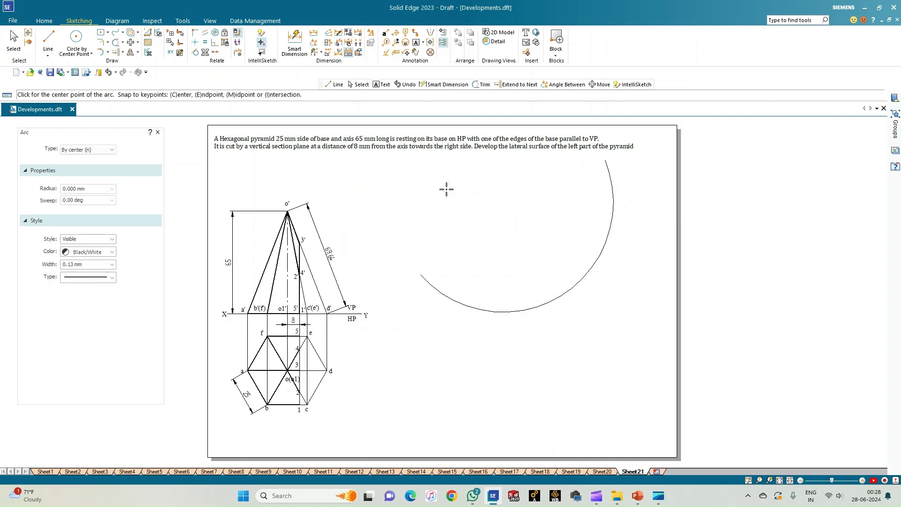
Draw a 0.13 mm thick line from the lower-left end of the development arc to its centre.
click(50, 41)
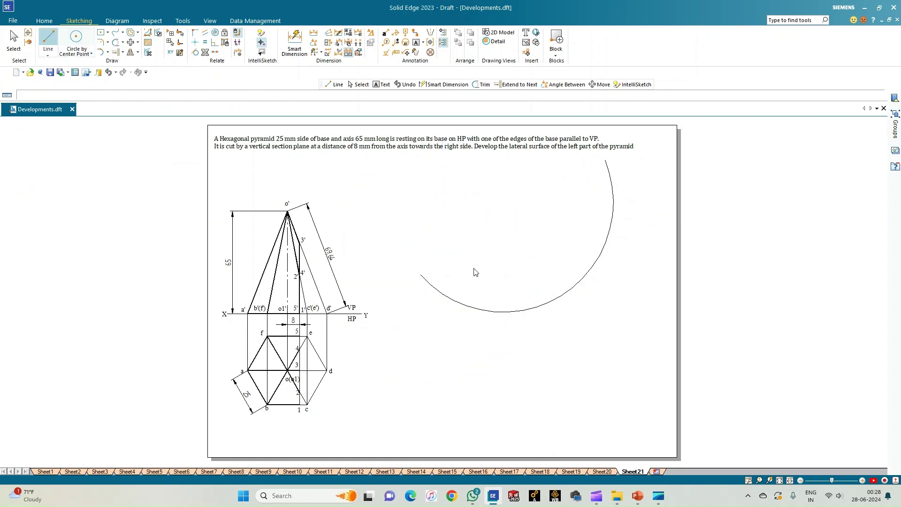
click(420, 275)
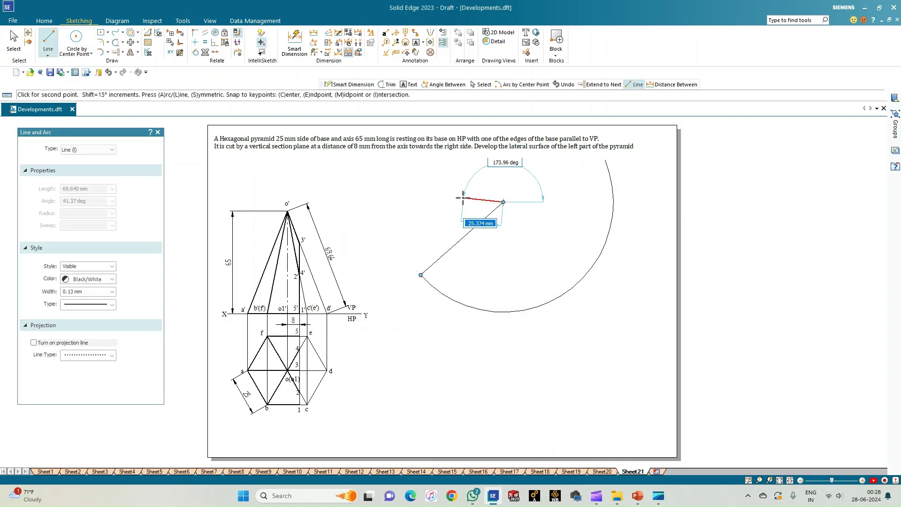
click(503, 202)
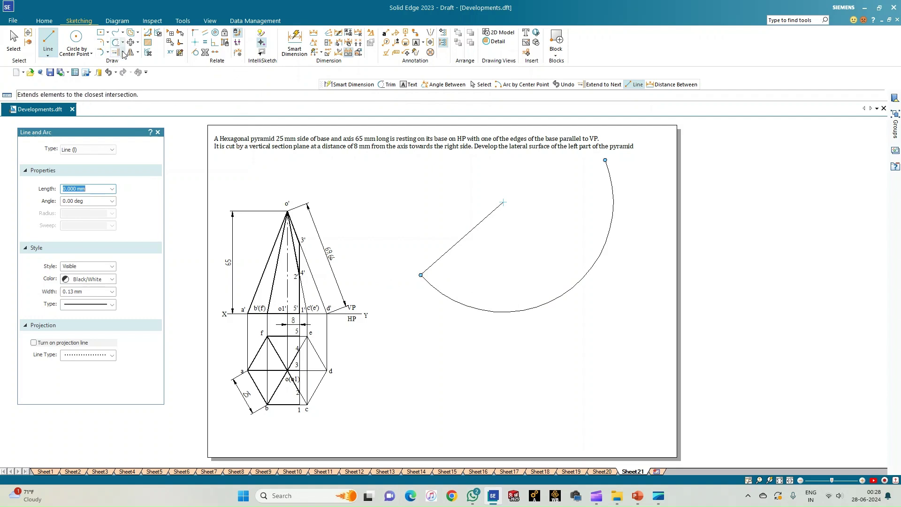
Draw a 25 mm radius arc centred on the development arc's lower-left end so that it crosses the large arc.
click(107, 52)
click(117, 79)
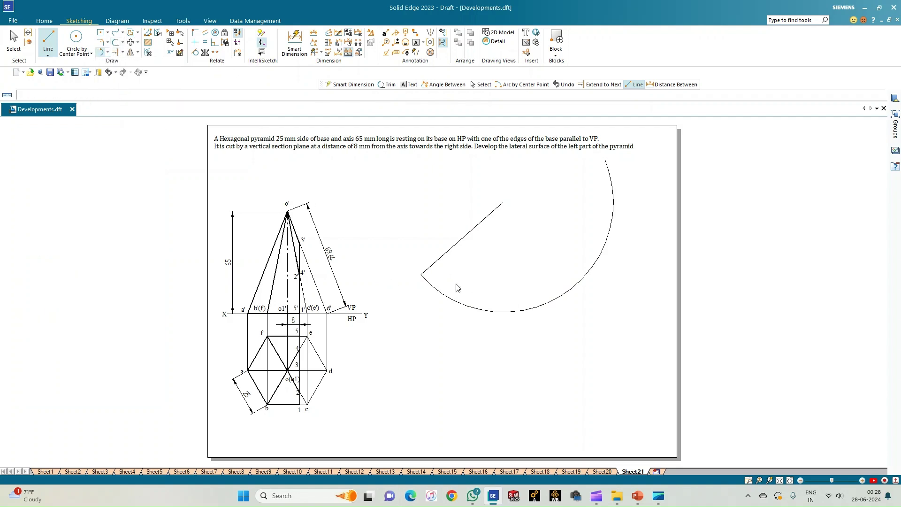
click(421, 275)
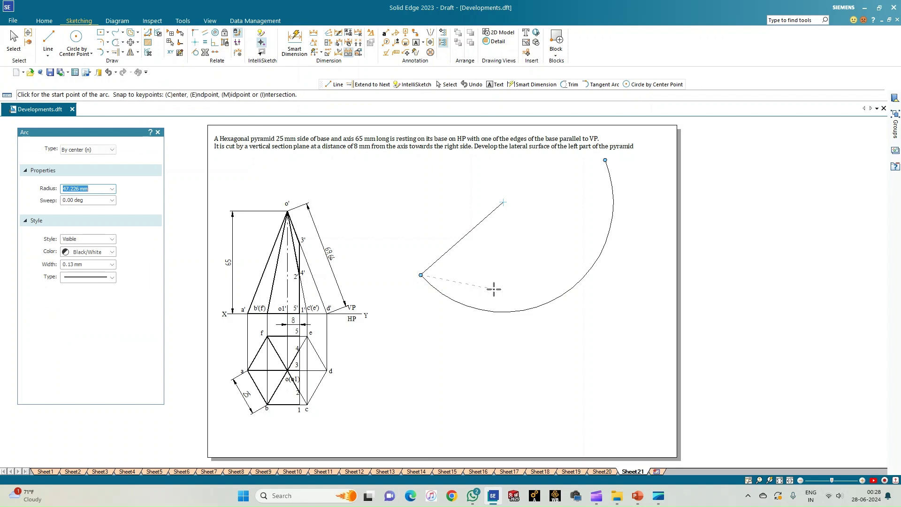
click(492, 290)
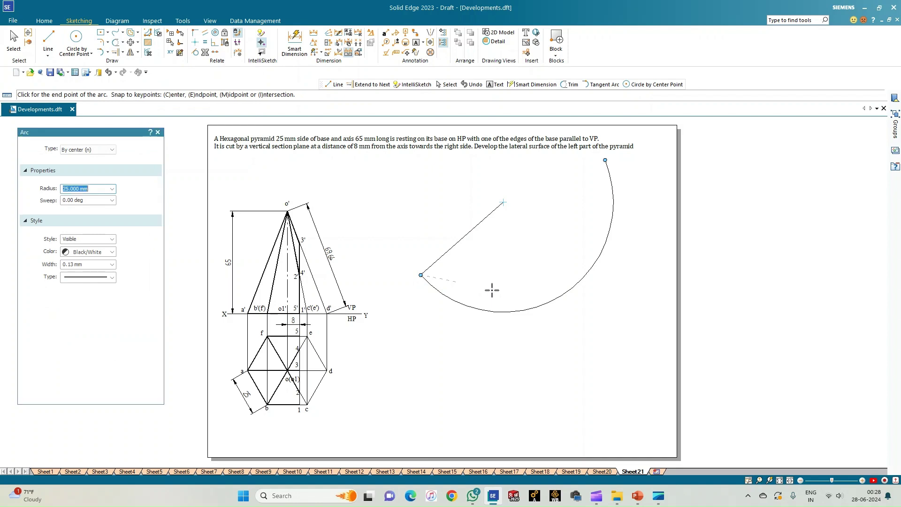
click(449, 293)
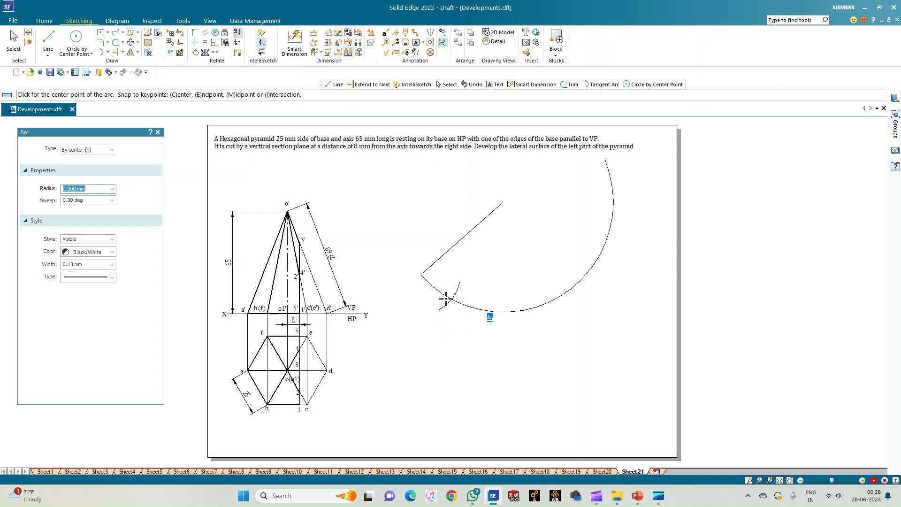
Draw two more 25 mm radius arcs across the development arc, each centred on the crossing made by the previous small arc.
click(451, 300)
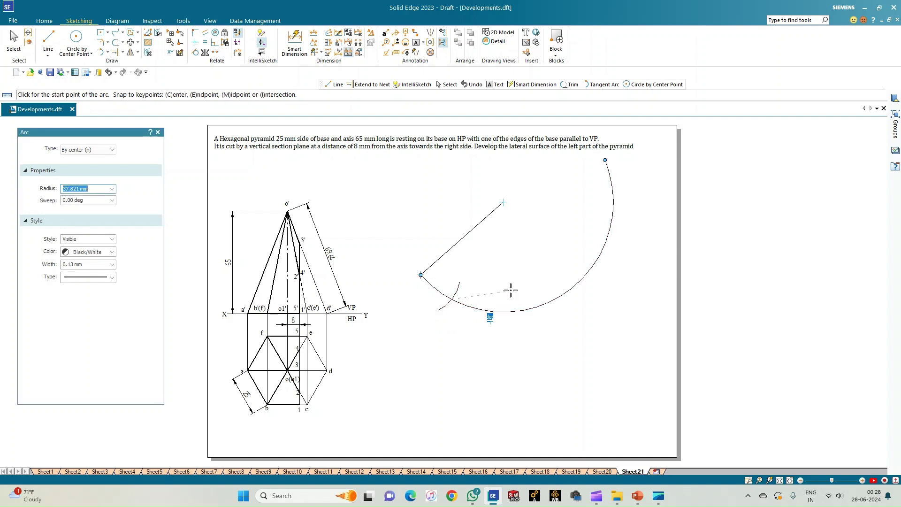
text(25.000)
click(511, 291)
click(513, 336)
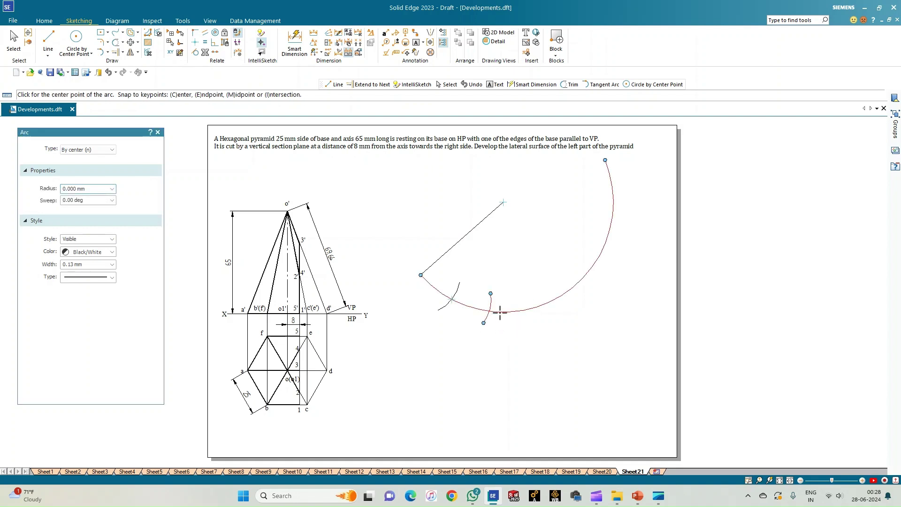
click(491, 310)
text(25)
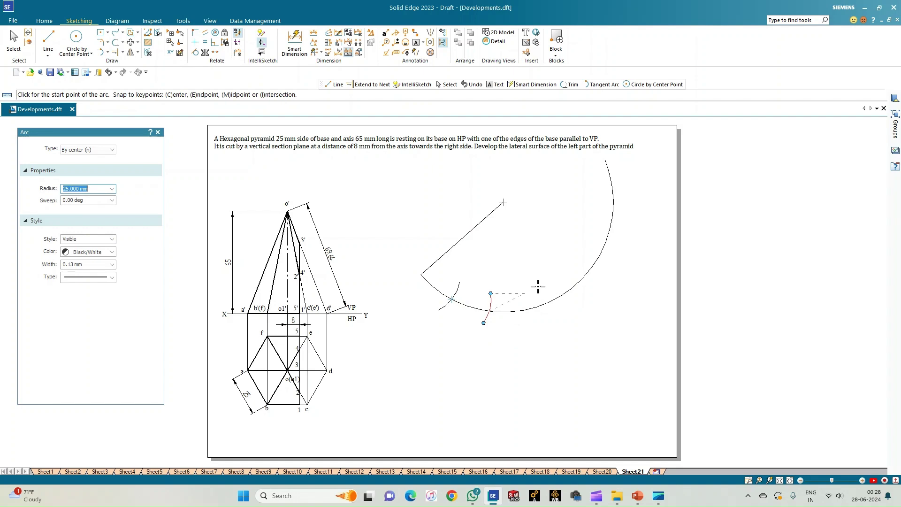
click(538, 286)
click(538, 330)
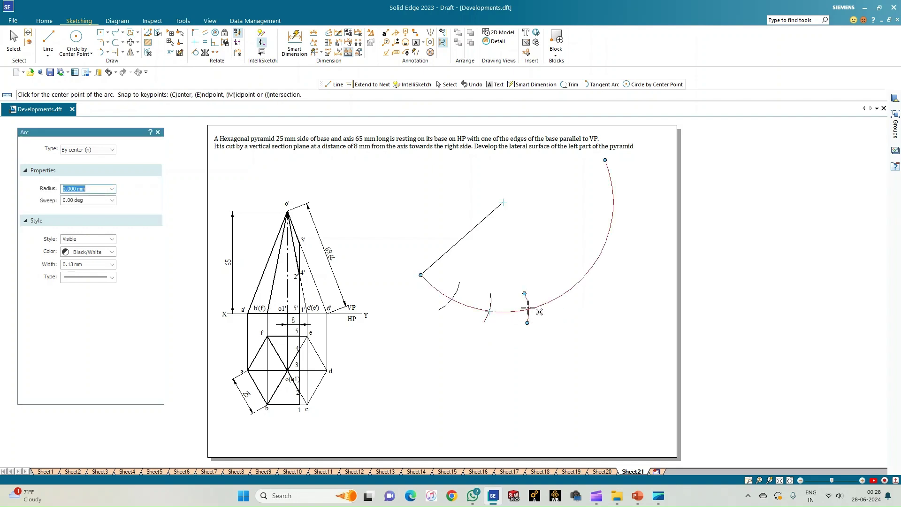
Step off the fourth, fifth and sixth divisions on the development arc with 25 mm radius arcs, each centred on the preceding crossing.
click(527, 308)
key(Return)
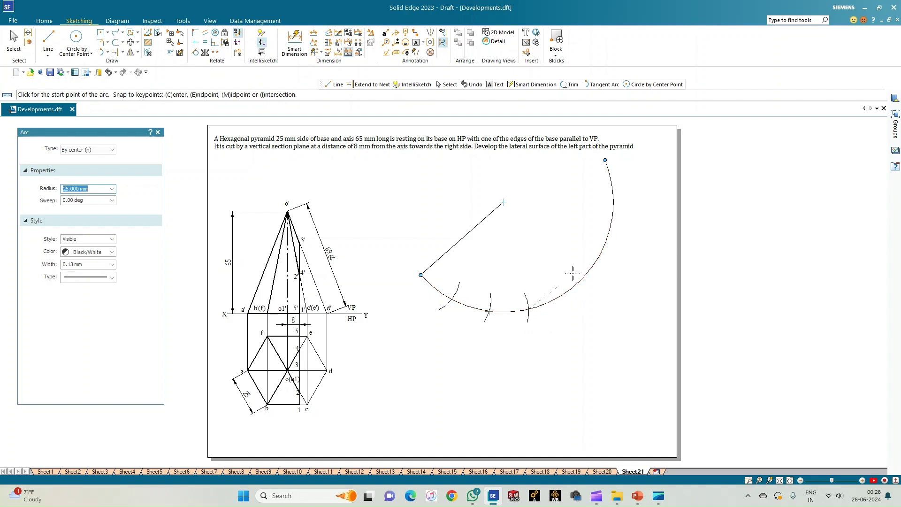
click(560, 284)
click(568, 310)
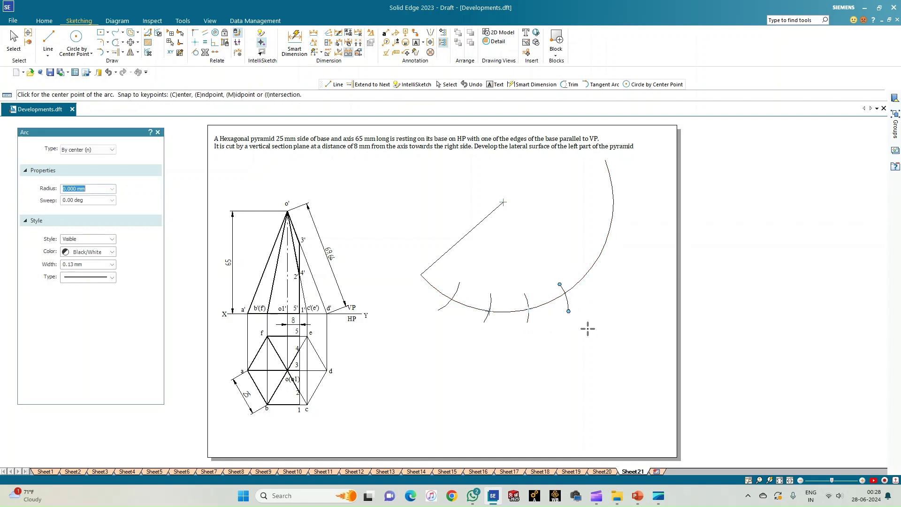
click(564, 295)
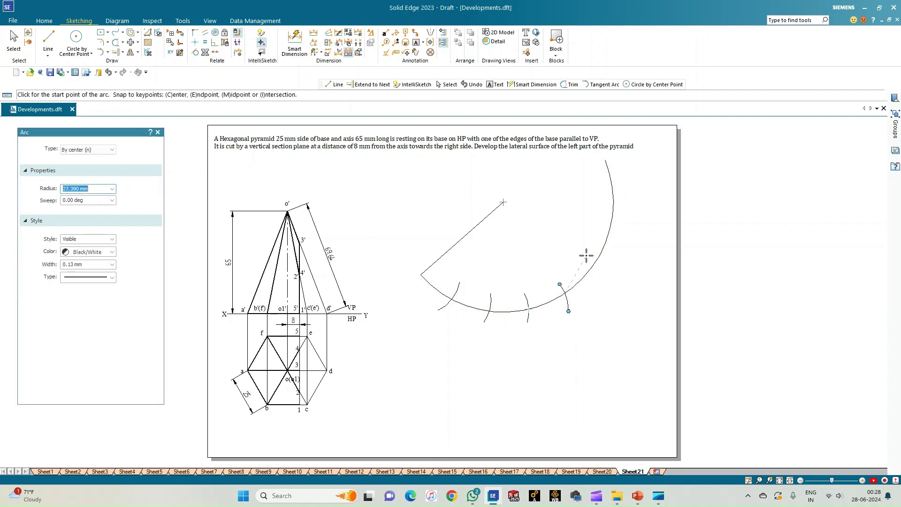
click(584, 256)
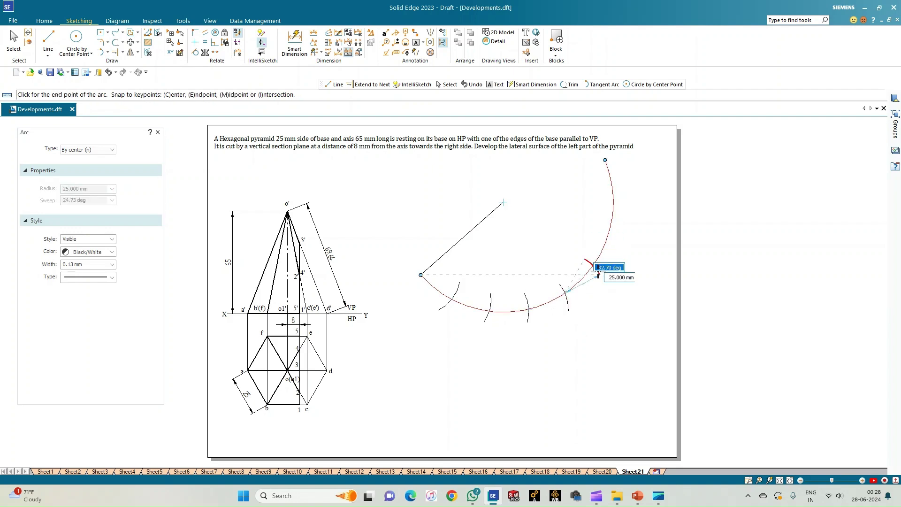
click(598, 275)
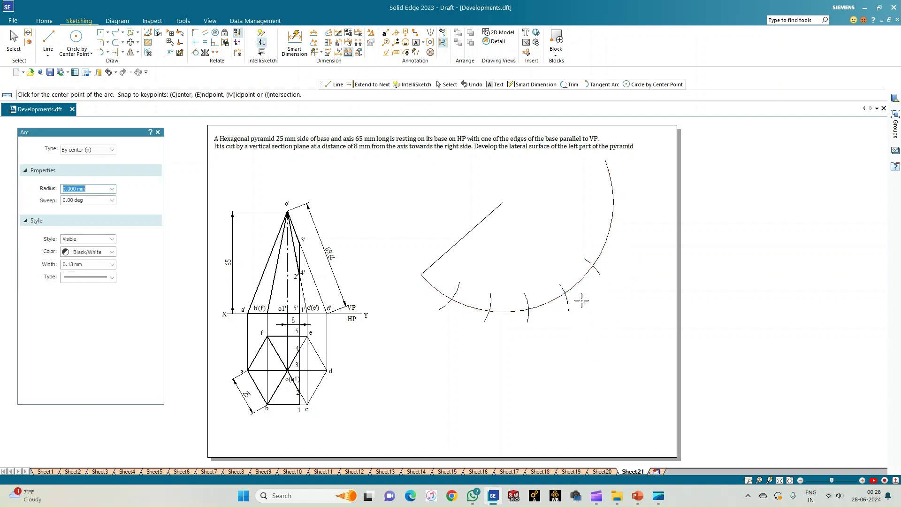
click(592, 266)
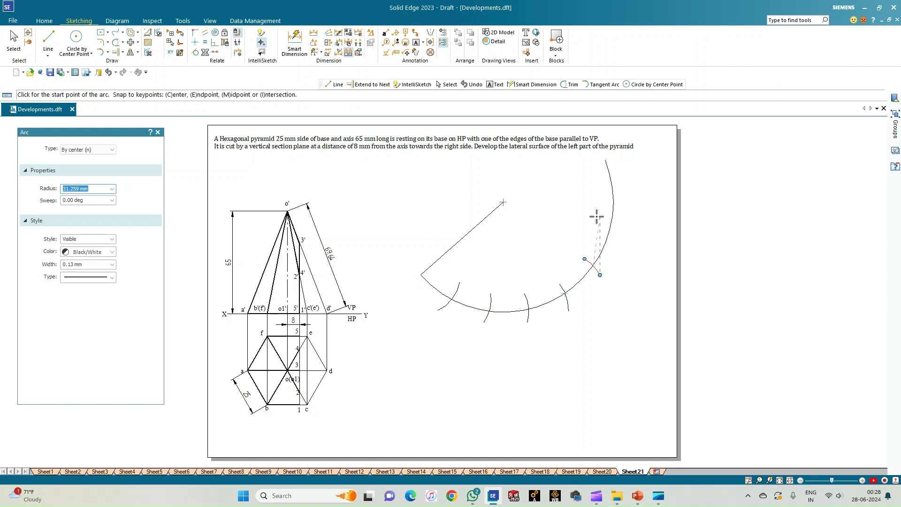
click(596, 217)
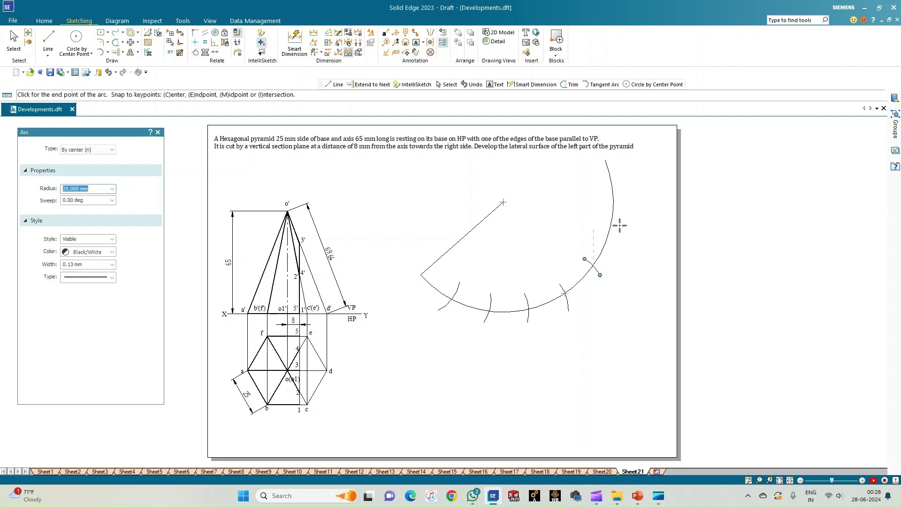
click(648, 252)
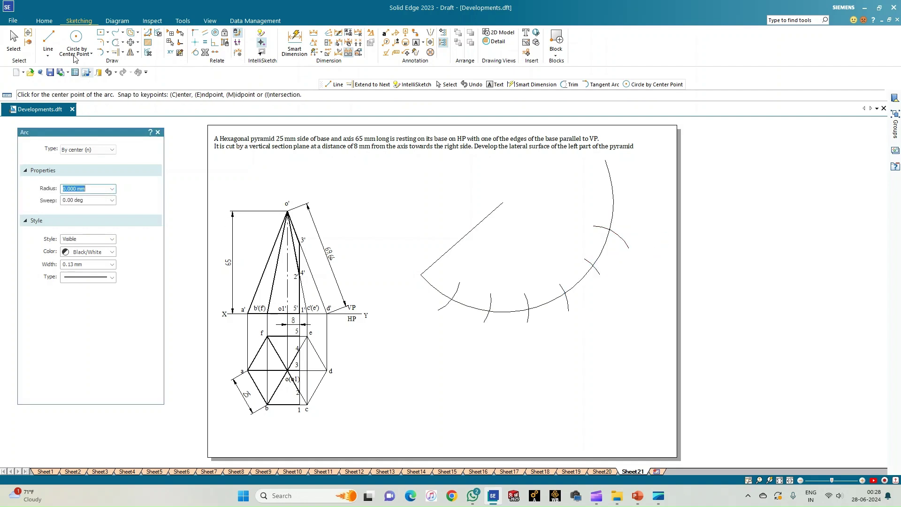
Draw 0.13 mm thick lines joining the development arc's centre to the first, second and third 25 mm crossings.
click(48, 38)
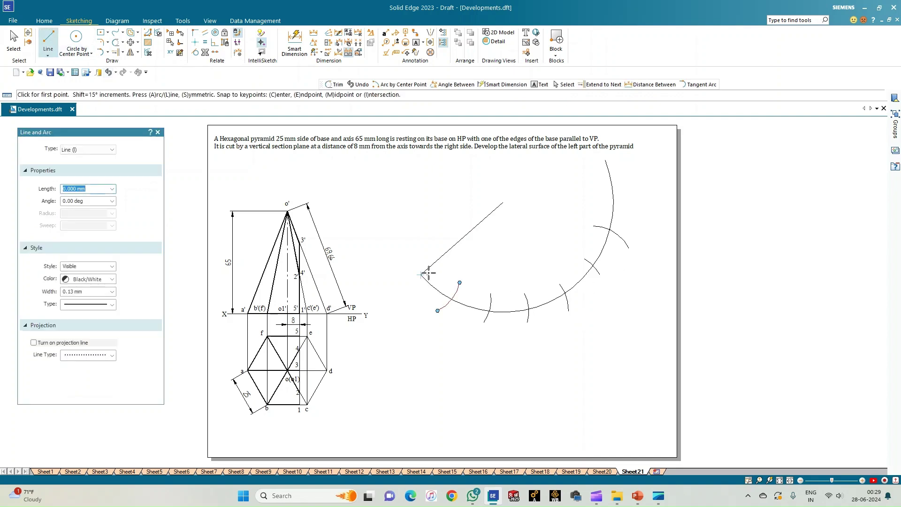
click(451, 299)
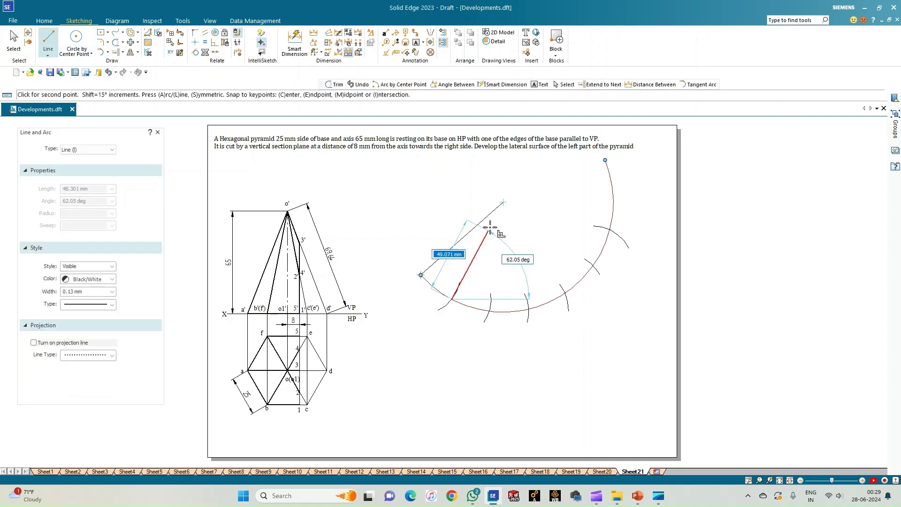
click(503, 202)
click(504, 204)
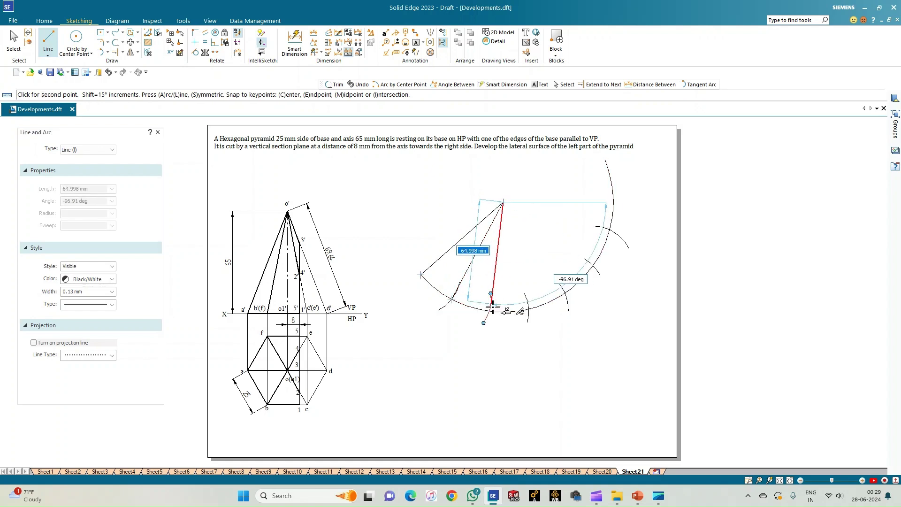
scroll(491, 310, up, 3)
click(508, 322)
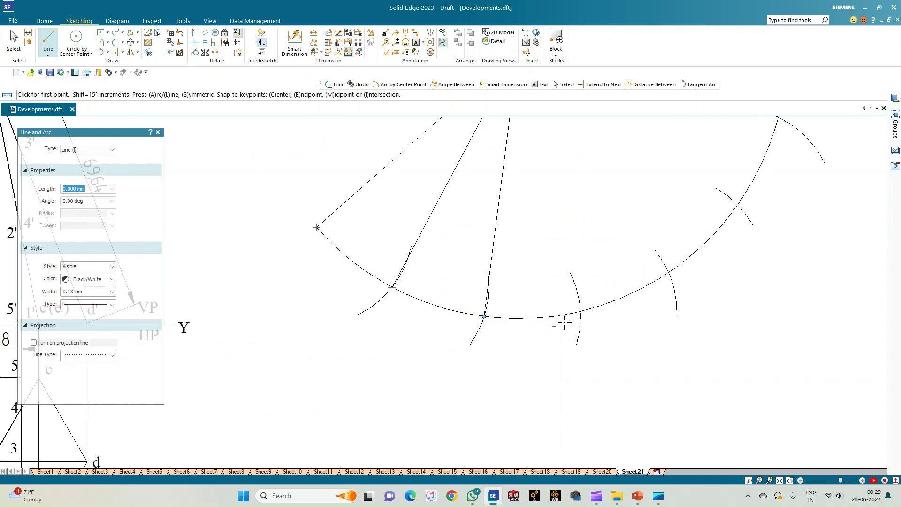
click(582, 312)
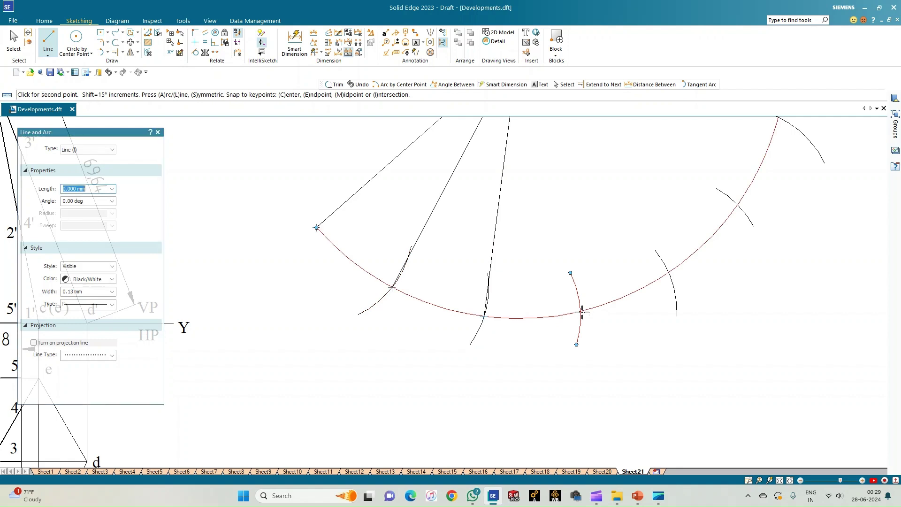
scroll(581, 312, down, 3)
click(540, 144)
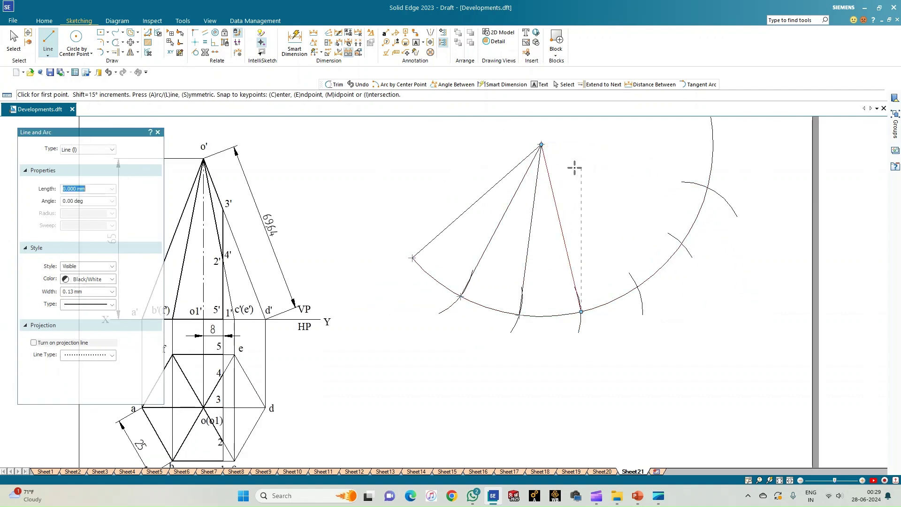
click(541, 144)
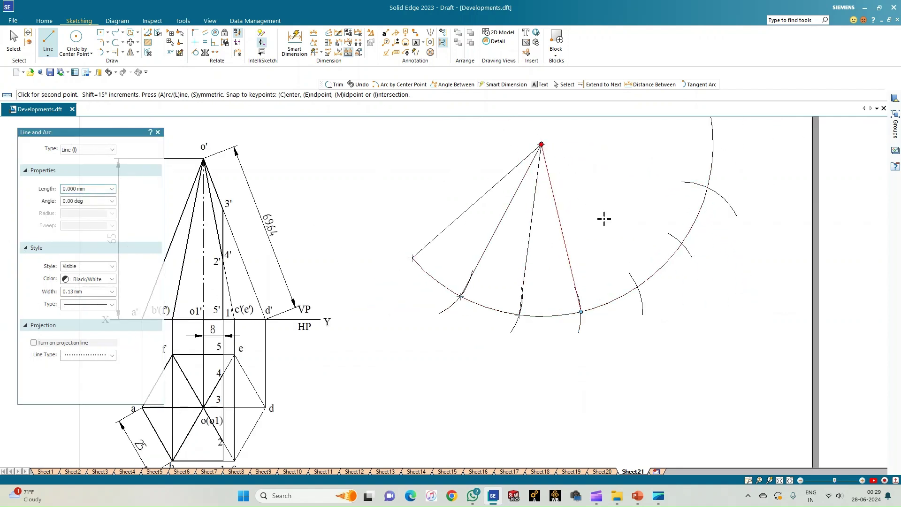
click(637, 286)
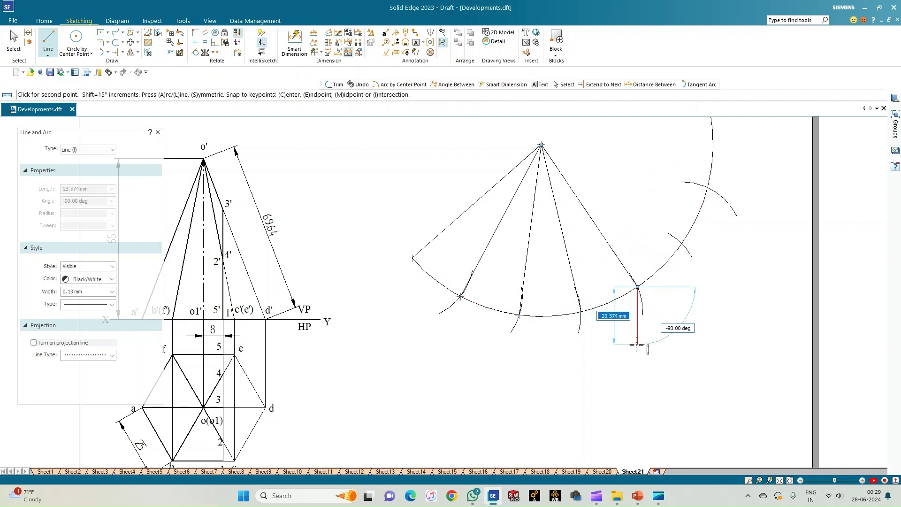
key(Escape)
key(ctrl+z)
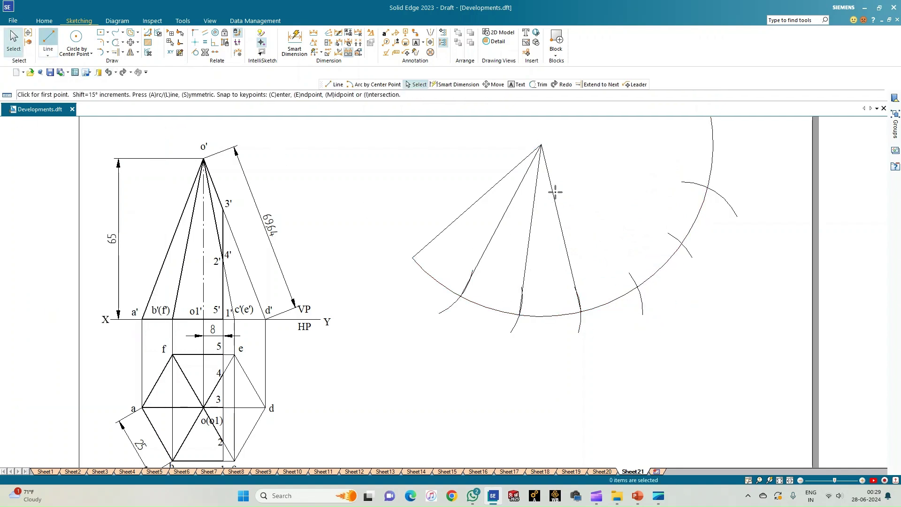
Draw 0.13 mm thick lines from the development arc's centre to the fourth, fifth and sixth 25 mm crossings.
key(l)
click(541, 145)
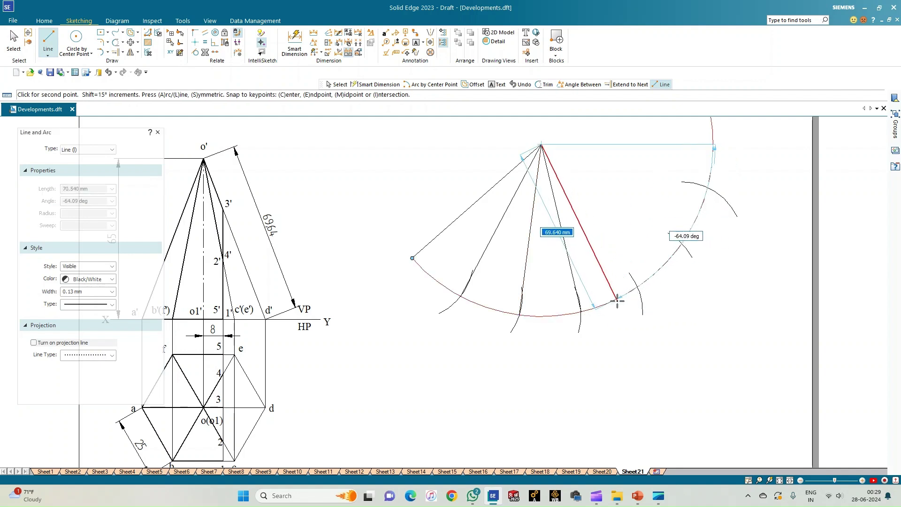
click(637, 288)
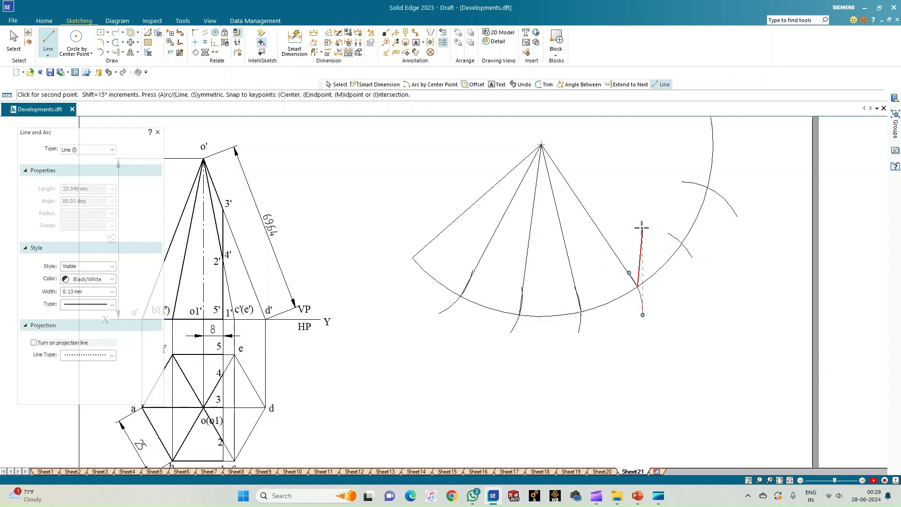
key(Escape)
click(541, 145)
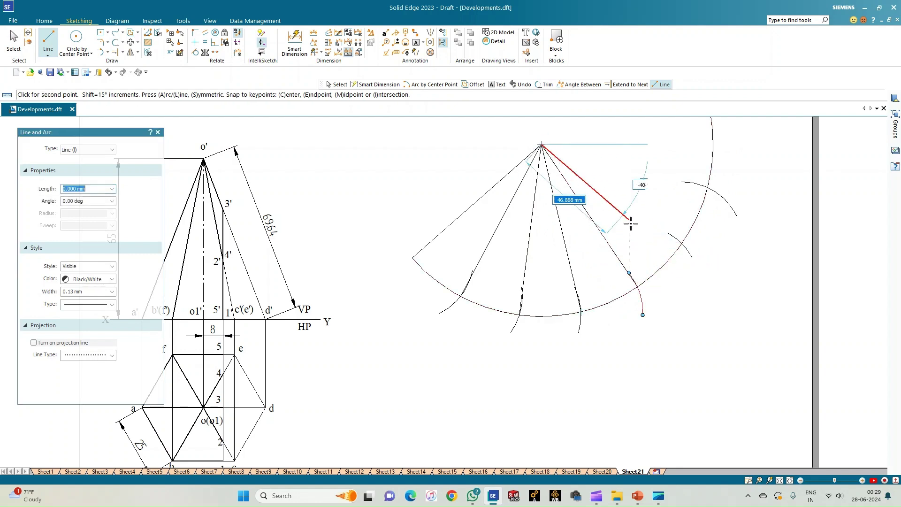
click(680, 244)
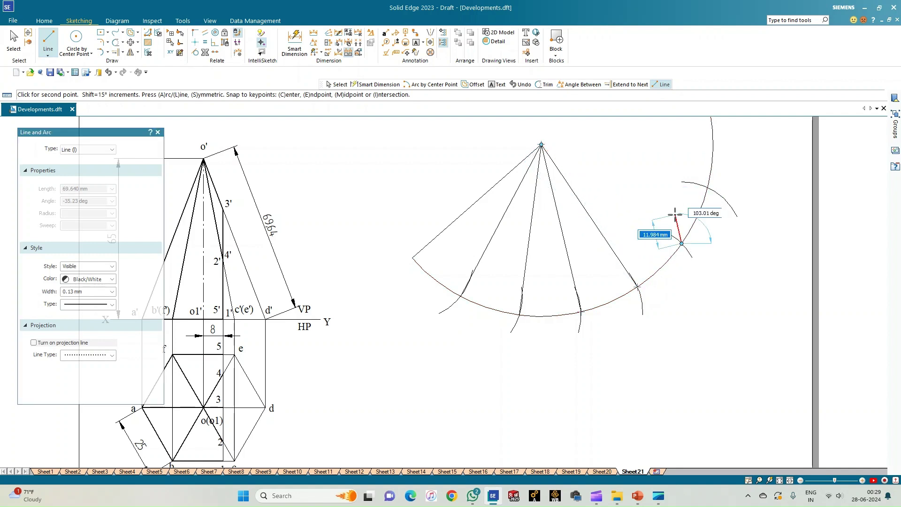
click(541, 145)
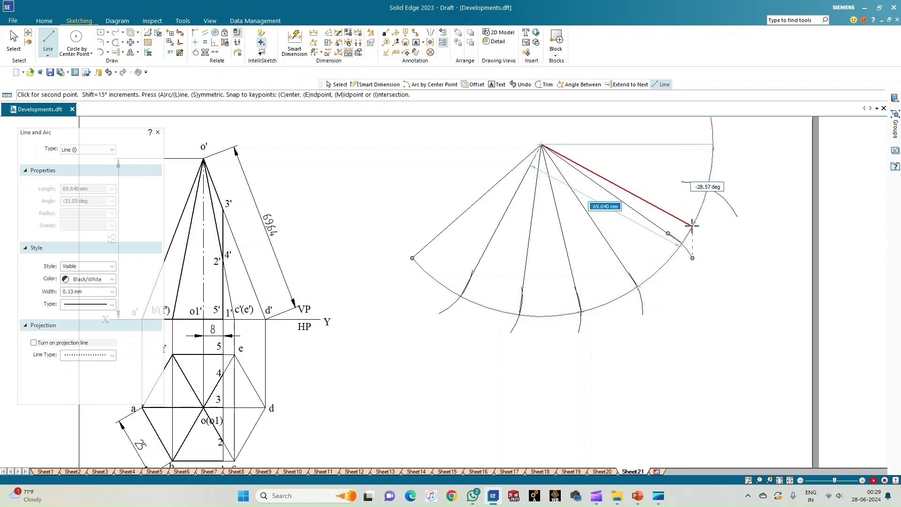
click(708, 189)
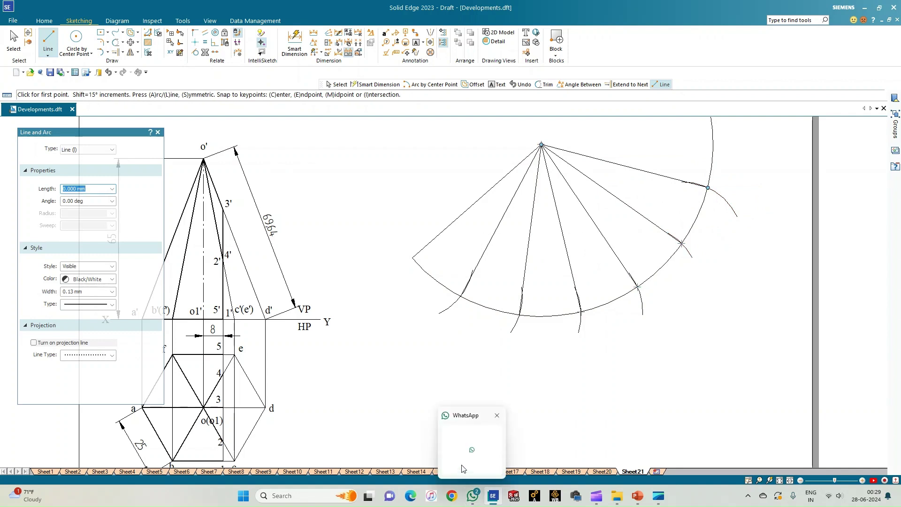
Trim the development arc beyond the sixth crossing and the outer ends of the last two small arcs.
click(544, 84)
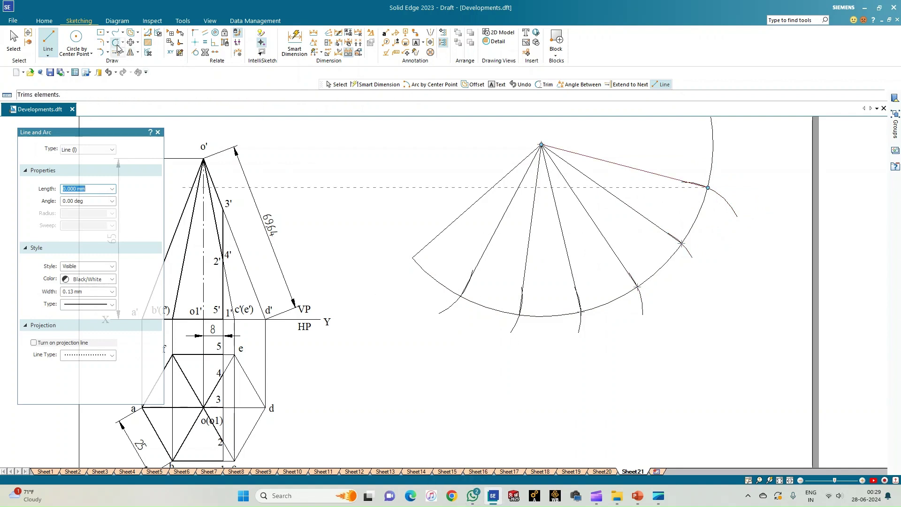
click(712, 155)
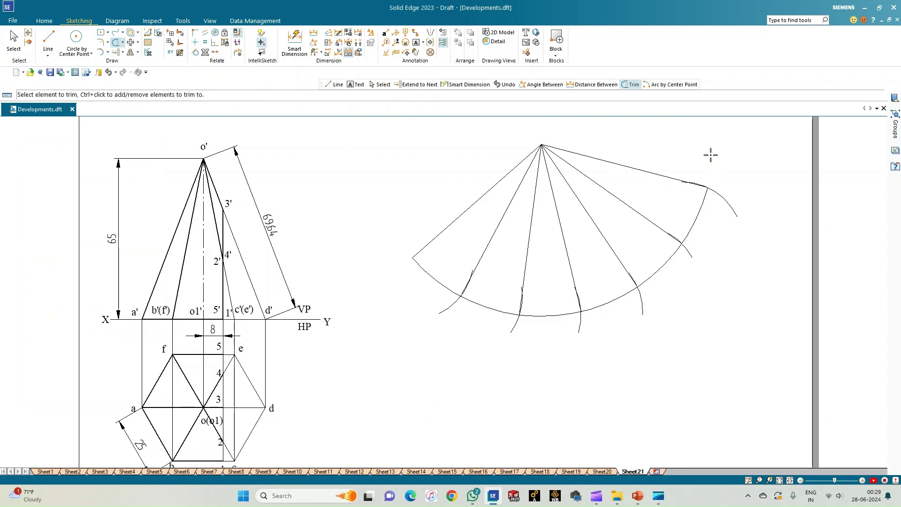
click(723, 198)
click(688, 251)
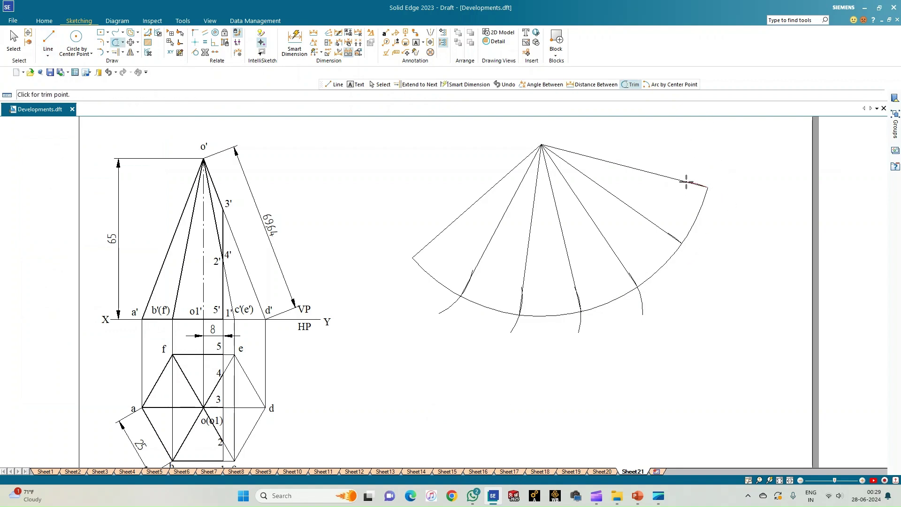
Trim the inner remnants of the last two small arcs beside their radial lines.
scroll(689, 187, up, 4)
drag(724, 169, 666, 168)
scroll(666, 161, up, 3)
scroll(653, 203, down, 3)
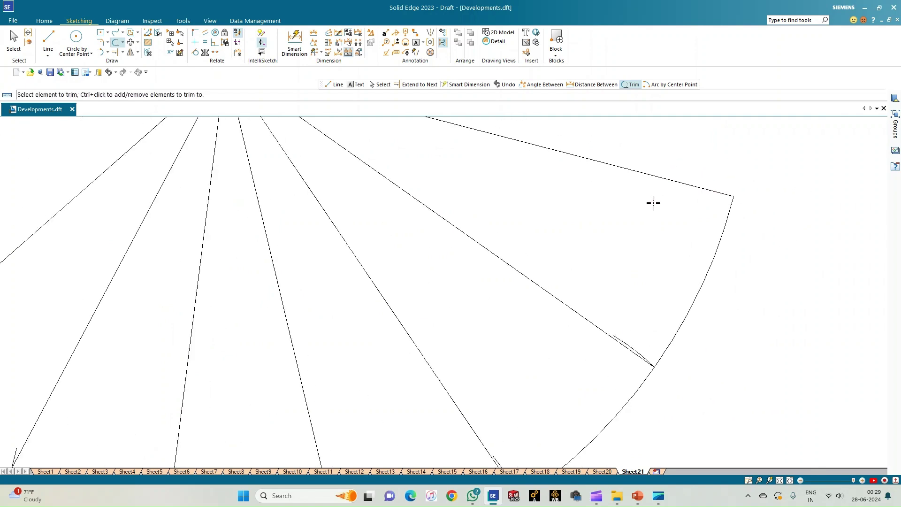
scroll(654, 202, down, 3)
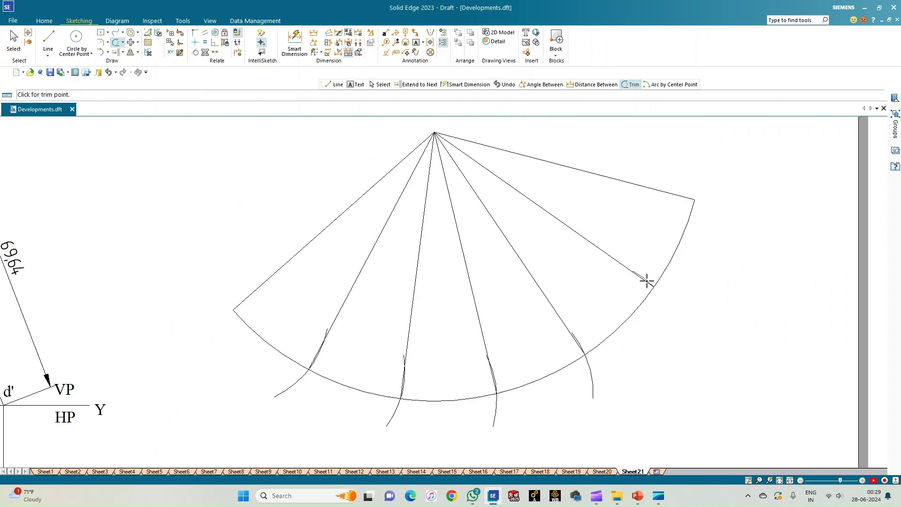
Trim away the small construction arcs at the fourth and third crossings, keeping the radial lines.
click(592, 376)
click(494, 407)
drag(495, 378, 496, 378)
scroll(496, 377, up, 3)
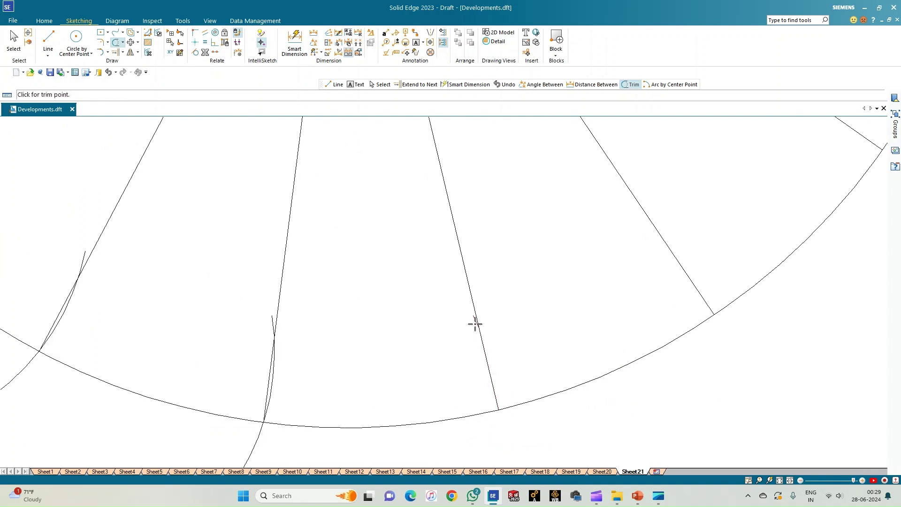
Undo the mistaken trim of the second crossing's radial line and trim away the small arc there.
mouse_move(278, 345)
mouse_down()
mouse_move(273, 358)
mouse_move(270, 328)
mouse_up()
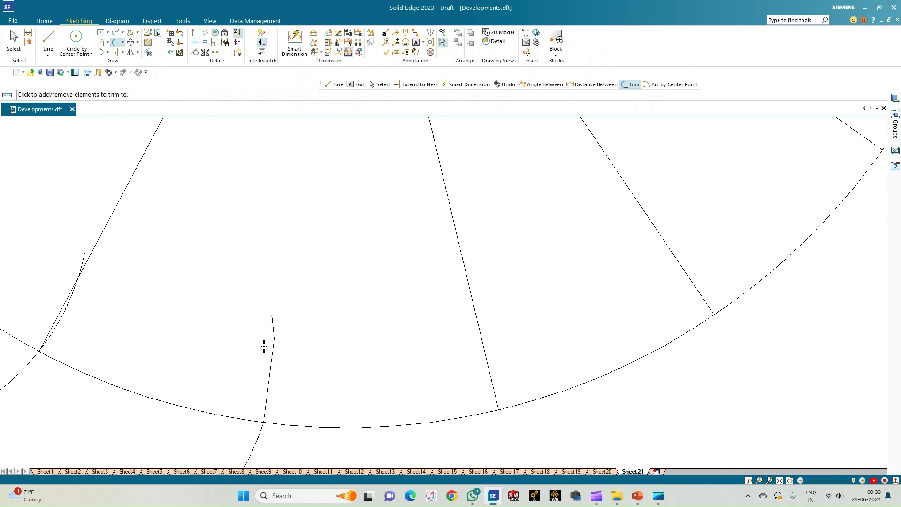
key(ctrl+z)
key(Escape)
click(115, 42)
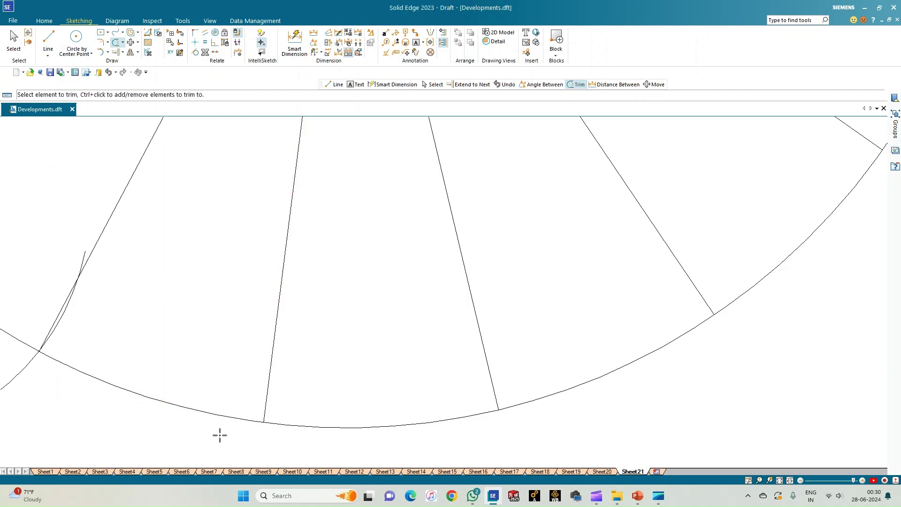
Trim away the remaining small construction arc at the first crossing on both sides of its radial line.
scroll(217, 432, down, 1)
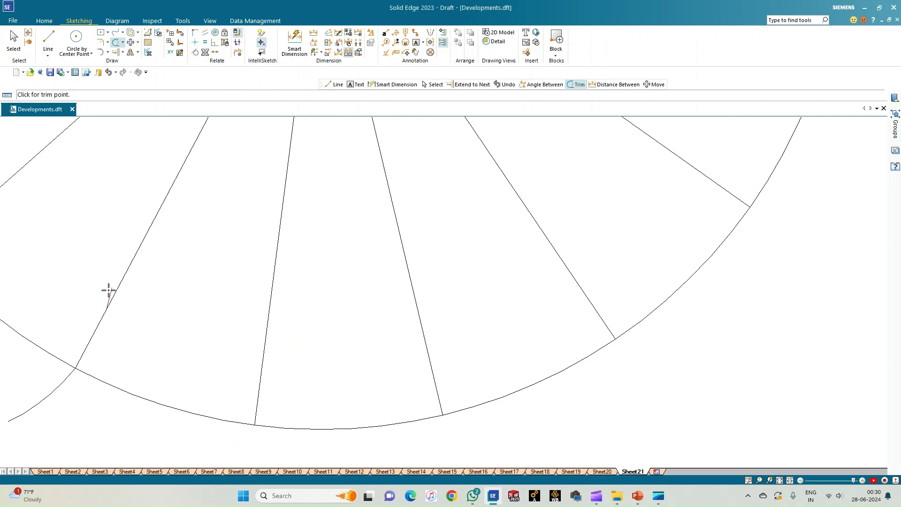
click(56, 386)
scroll(61, 394, down, 1)
scroll(61, 393, down, 3)
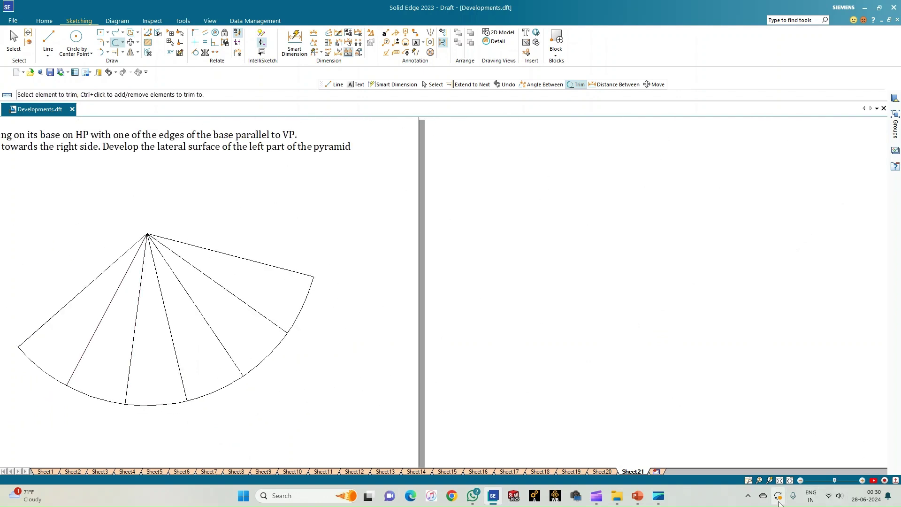
click(780, 480)
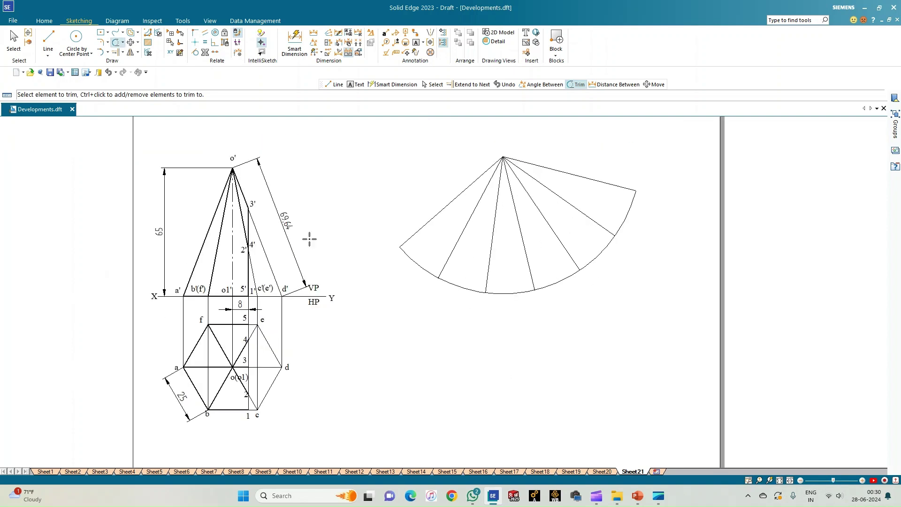
key(Escape)
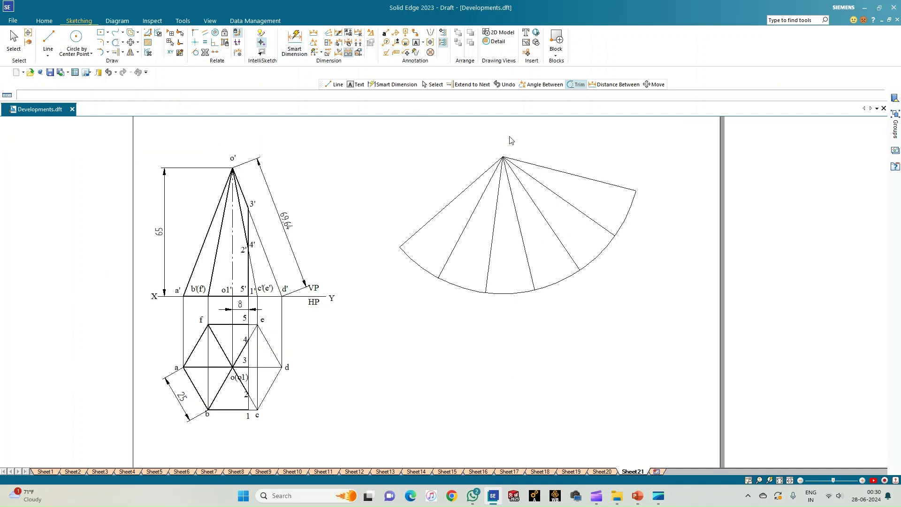
Label the development's apex O and the radial line ends A, B, C, D, E, F and A in order.
key(t)
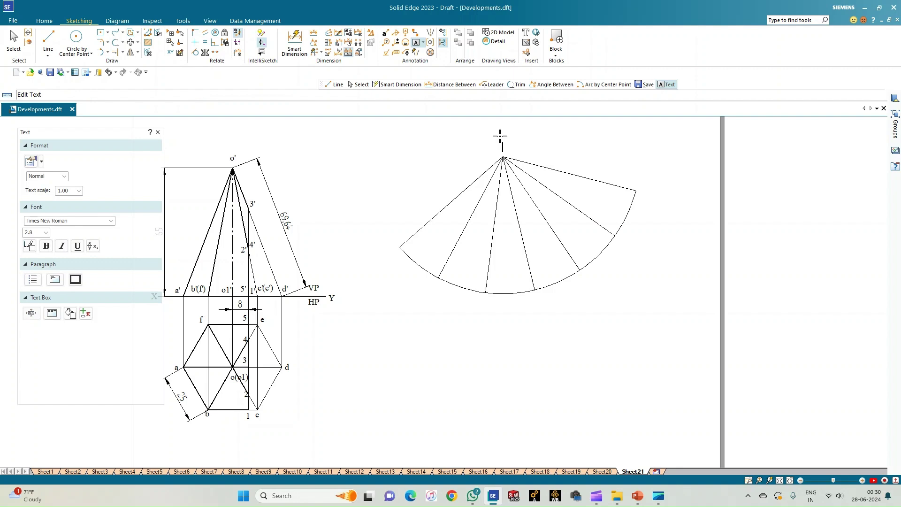
click(388, 242)
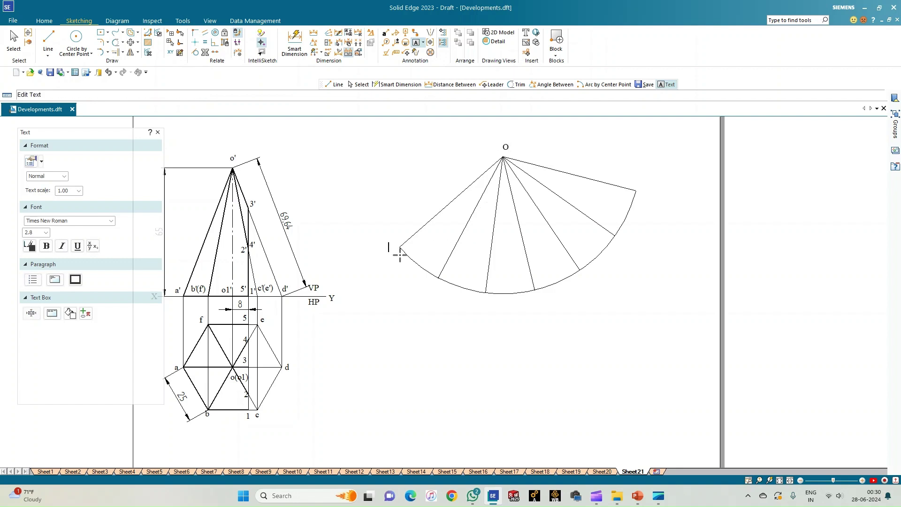
click(438, 286)
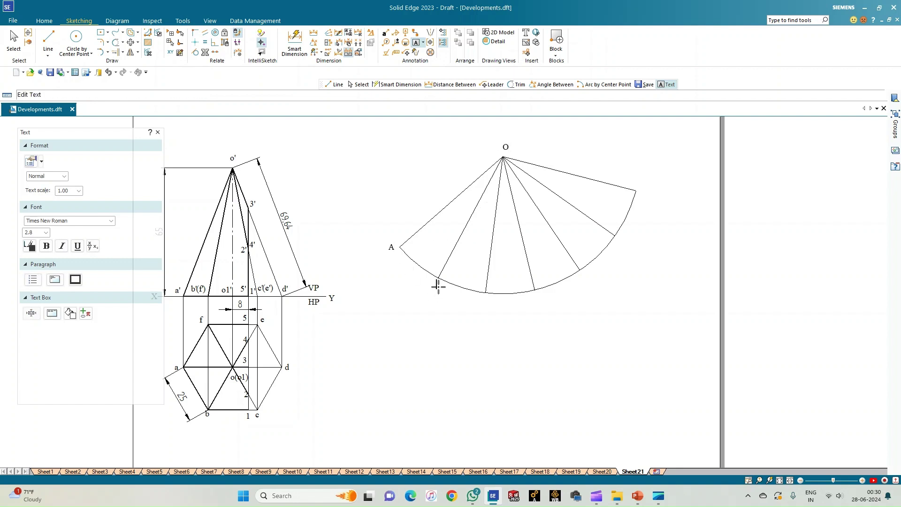
click(484, 295)
key(Escape)
Draw straight base edges joining A, B, C, D, E, F and A across the development arc.
key(l)
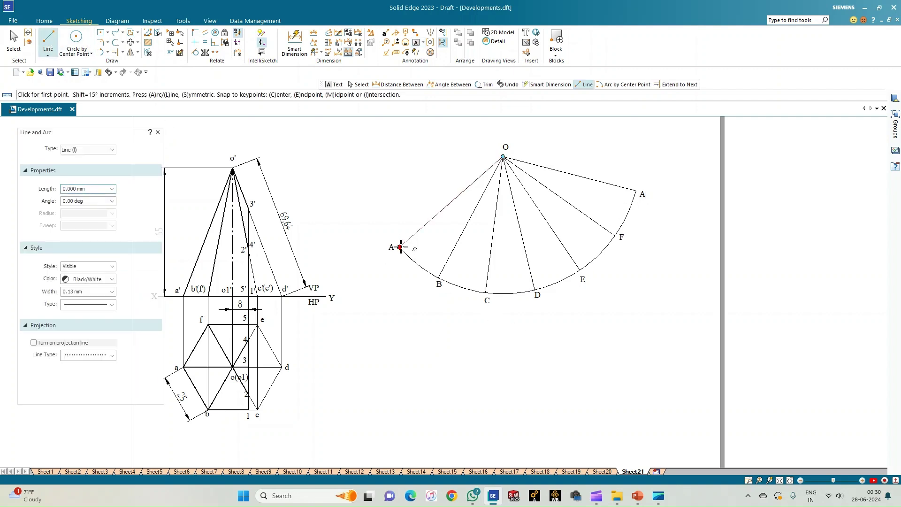
click(400, 247)
click(438, 278)
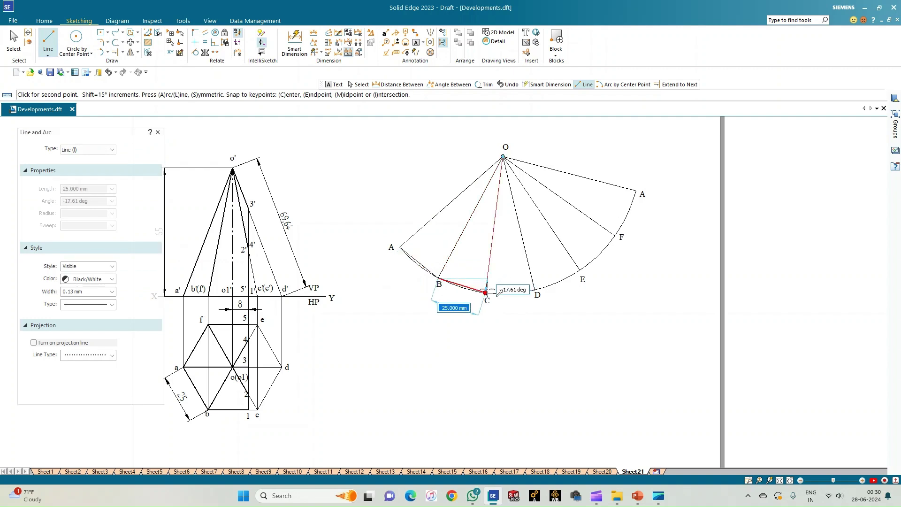
click(486, 291)
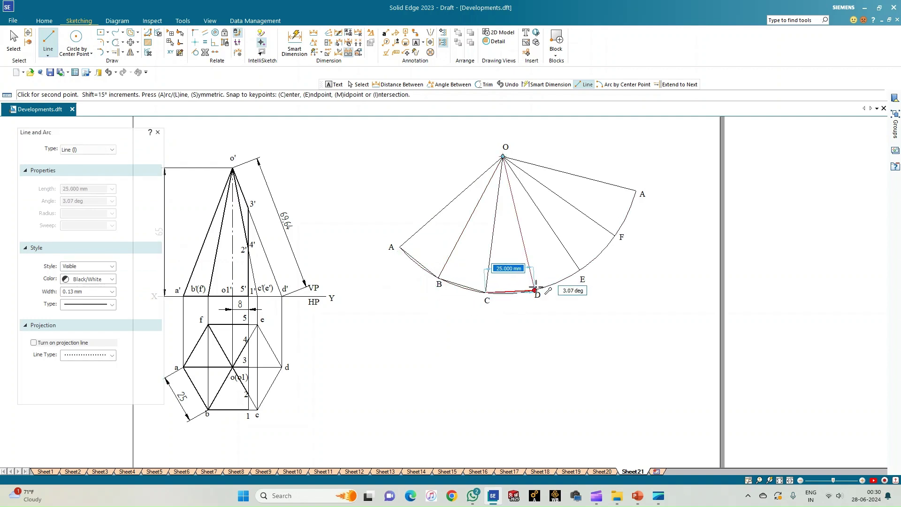
click(535, 290)
click(580, 269)
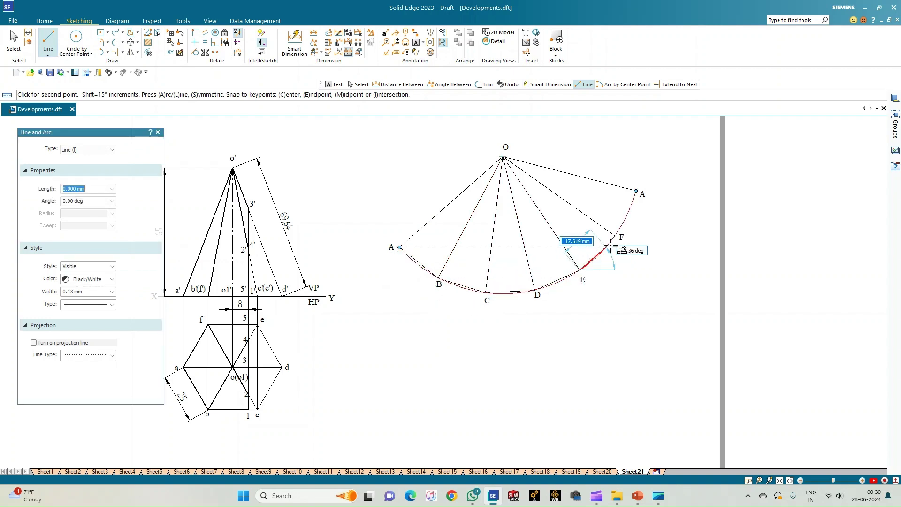
click(614, 236)
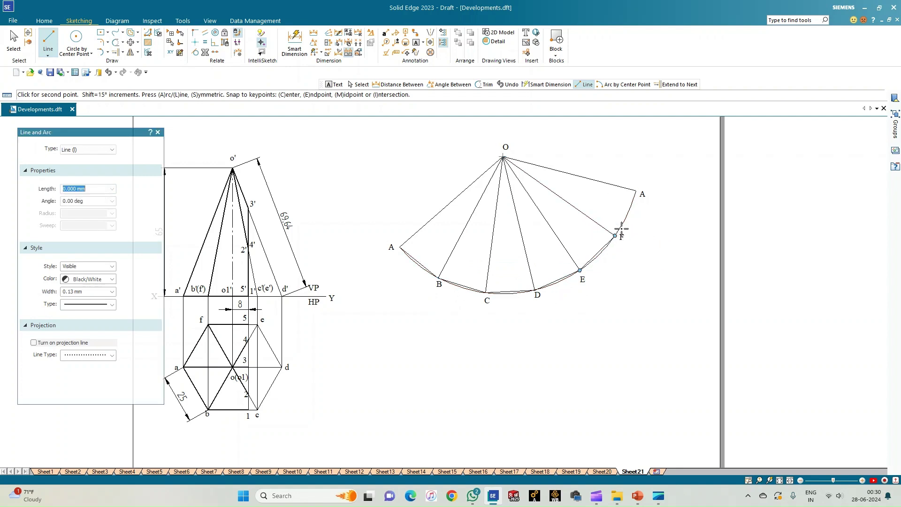
click(636, 191)
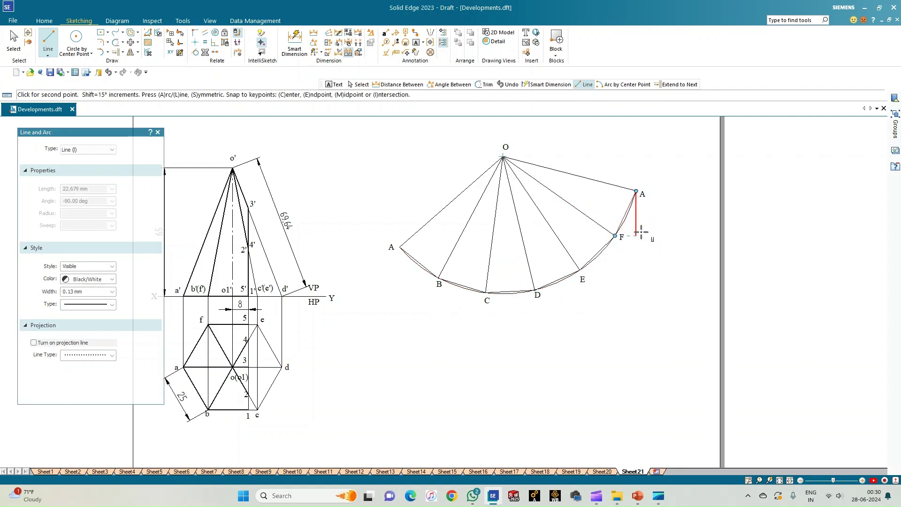
right_click(647, 232)
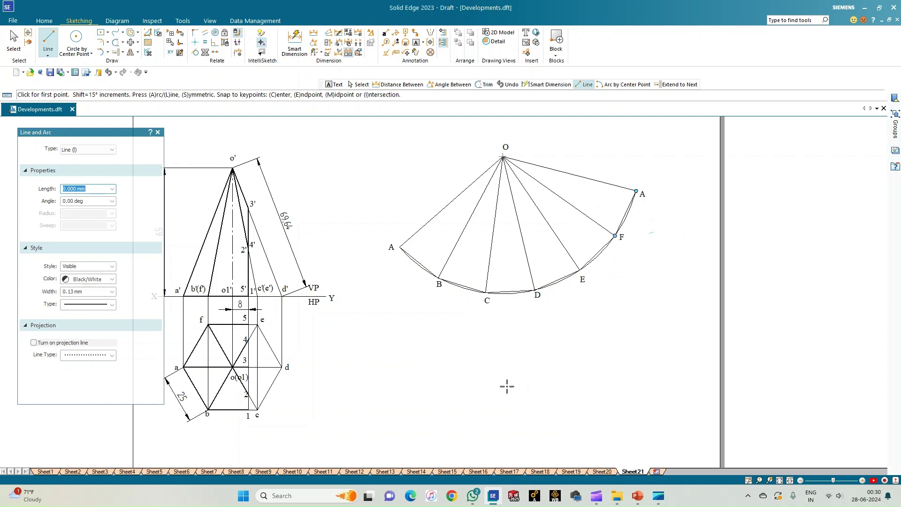
Dimension the distance from b to point 1 in the top view, placing it below the hexagon.
scroll(507, 386, up, 1)
scroll(498, 359, down, 1)
click(314, 32)
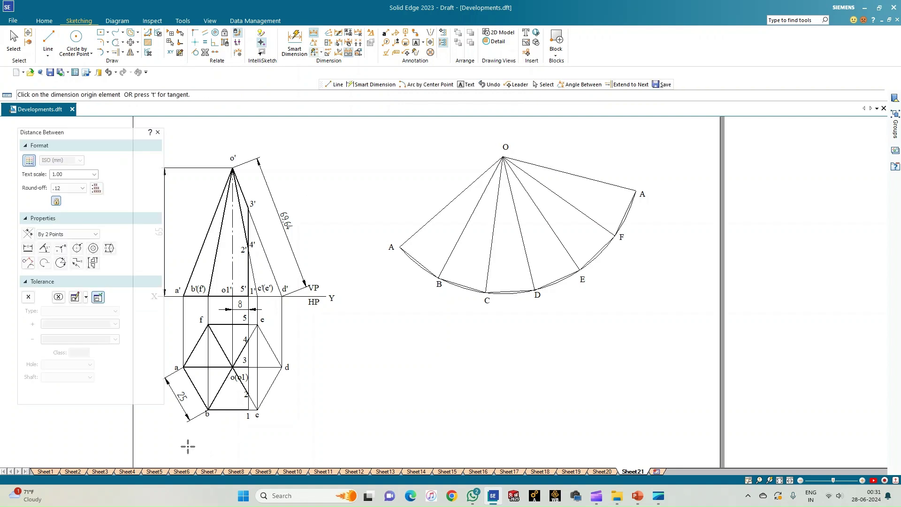
click(208, 411)
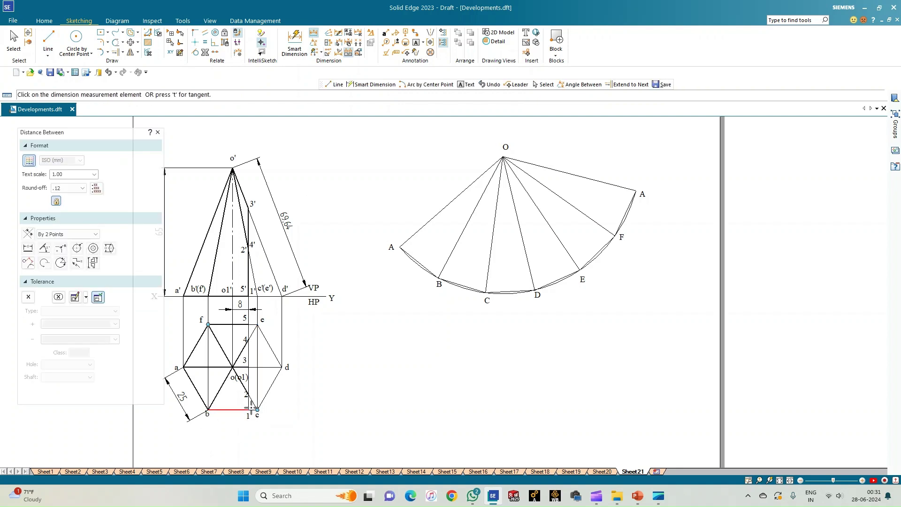
click(248, 410)
click(235, 442)
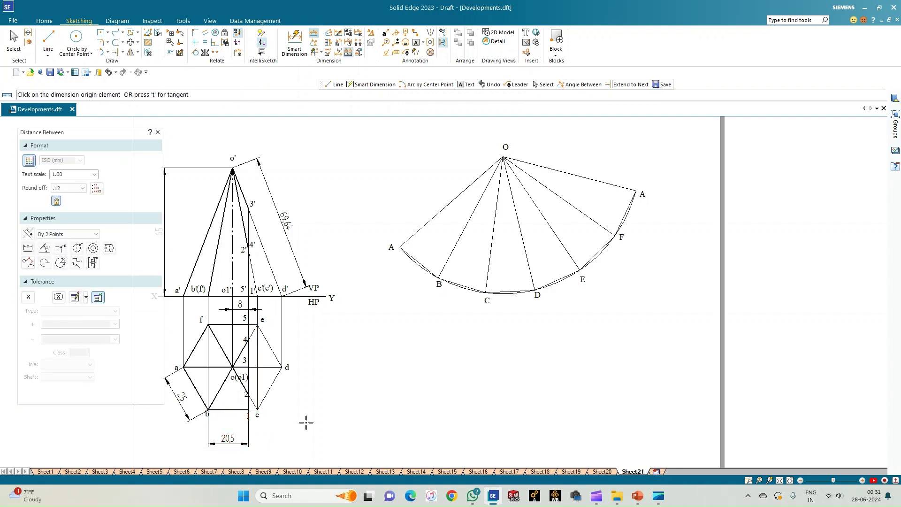
Draw a 20.5 mm line from B along edge BC of the development to mark the first cut point.
click(47, 40)
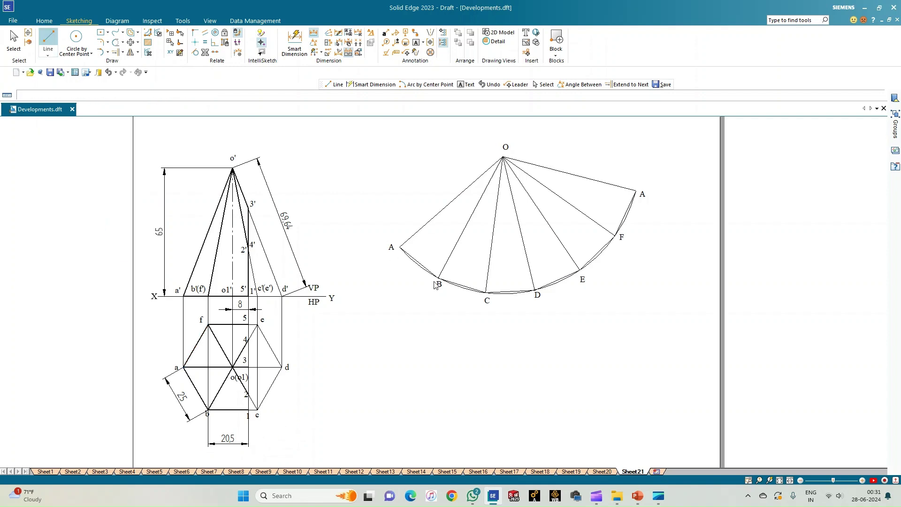
scroll(442, 277, up, 3)
click(433, 279)
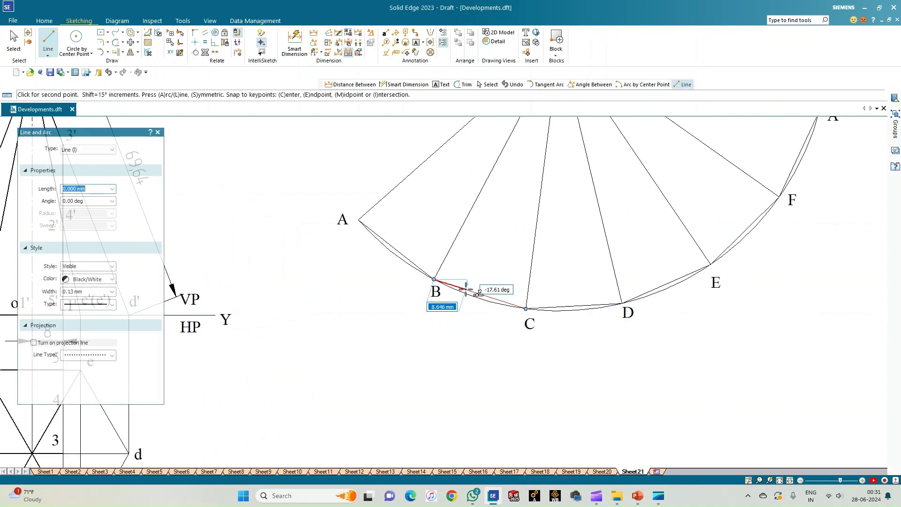
scroll(493, 293, down, 4)
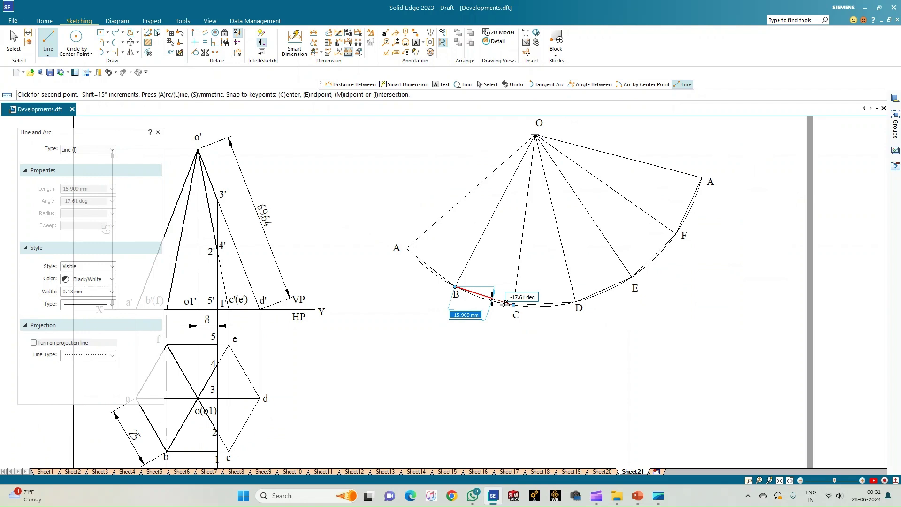
scroll(492, 299, up, 2)
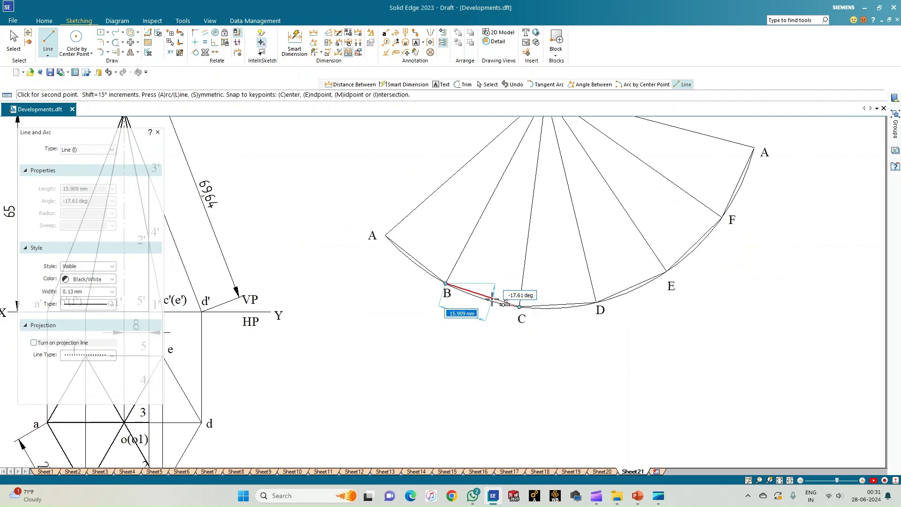
text(20.5)
key(Tab)
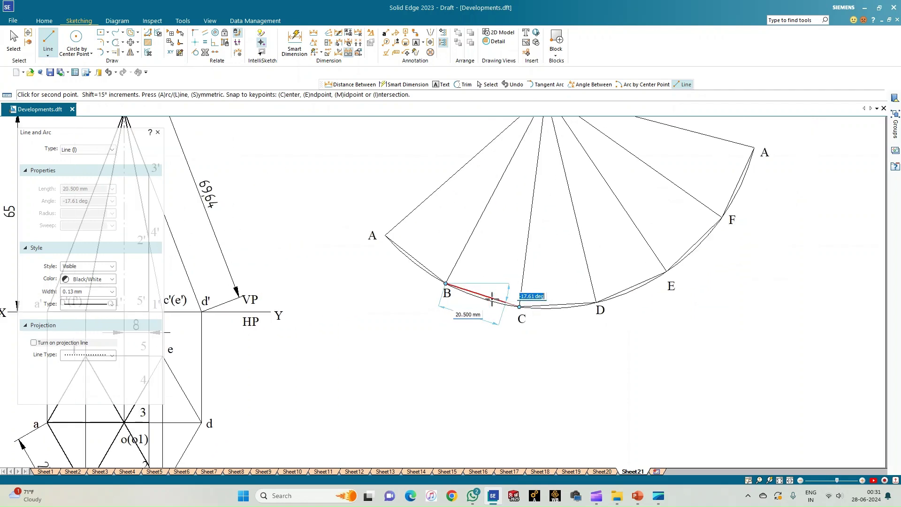
click(489, 268)
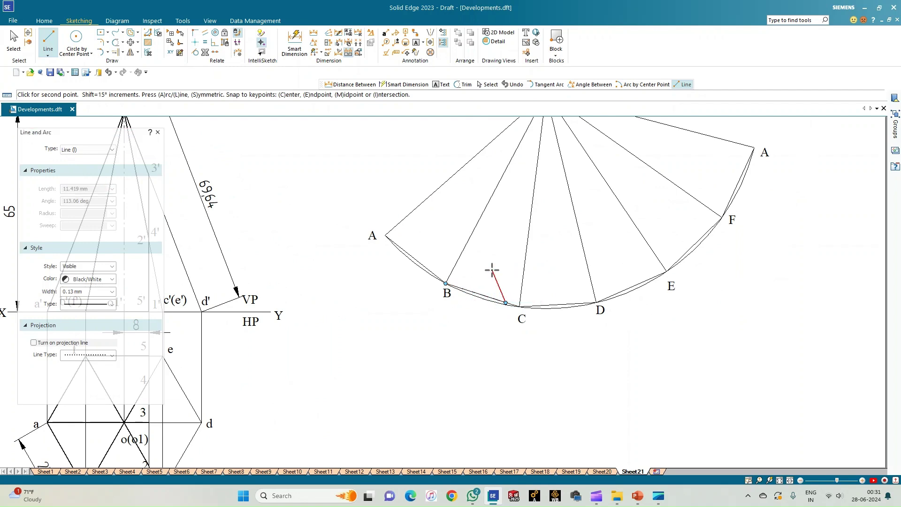
scroll(498, 396, down, 1)
scroll(497, 400, down, 1)
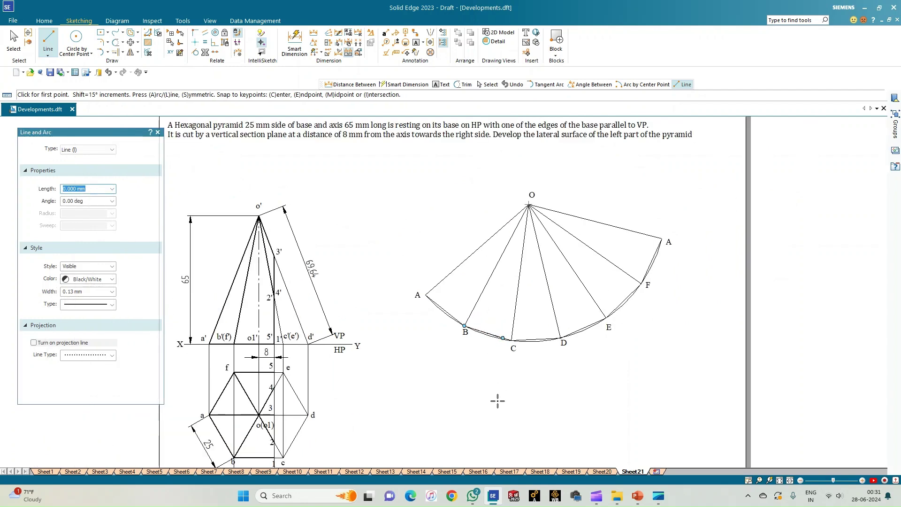
scroll(498, 400, up, 1)
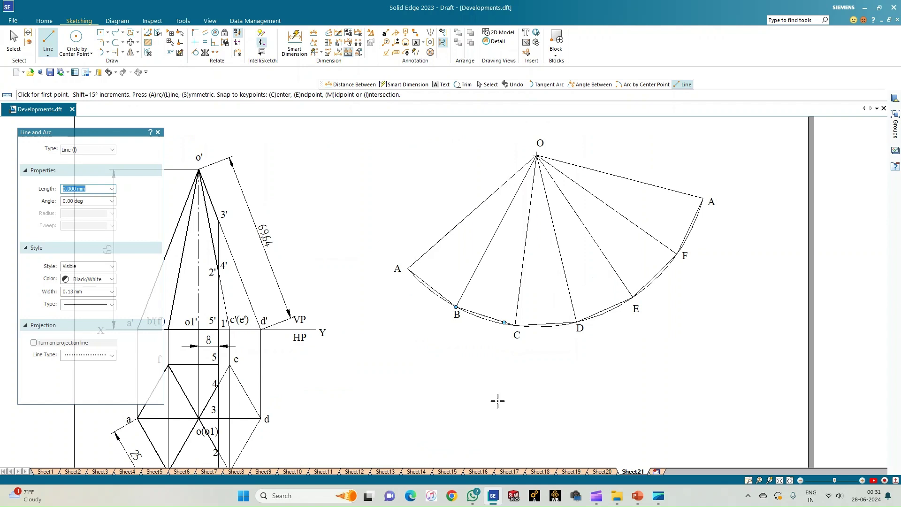
scroll(497, 401, down, 1)
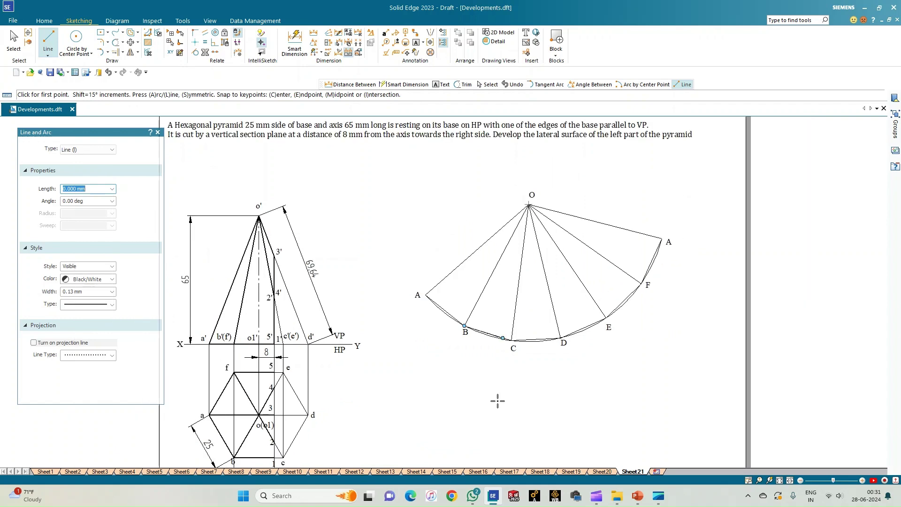
scroll(439, 356, down, 1)
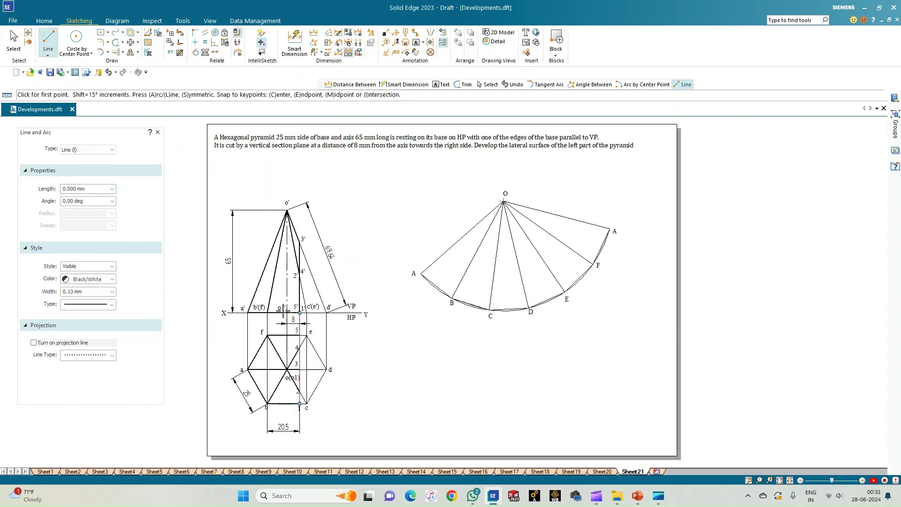
scroll(285, 312, up, 1)
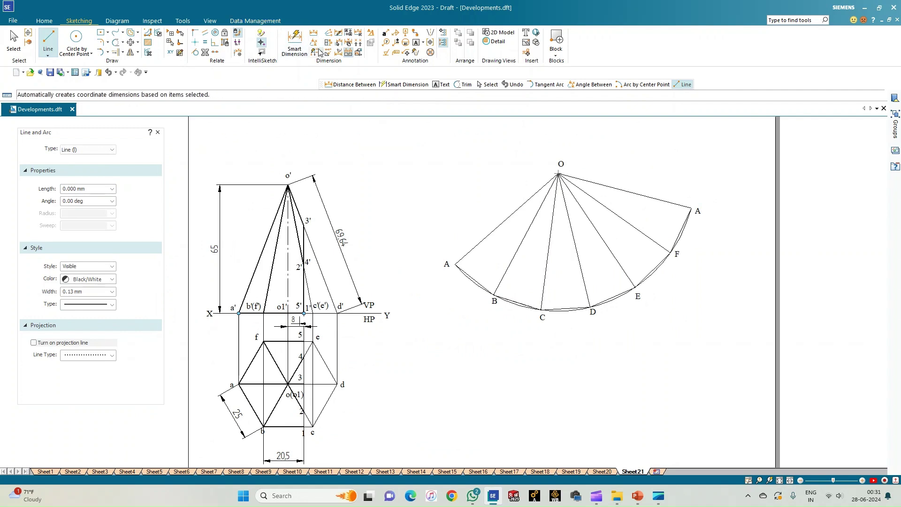
click(313, 33)
scroll(322, 260, up, 1)
click(249, 247)
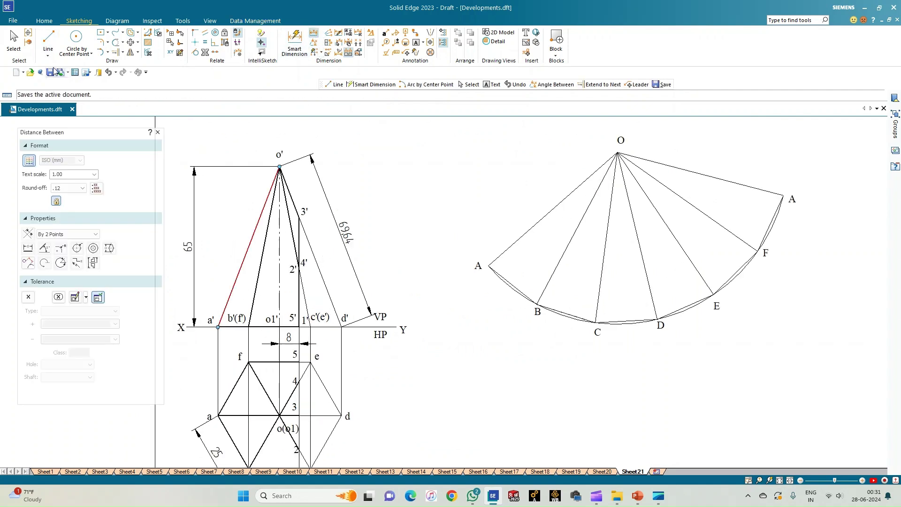
Draw a horizontal line from point 2'(4') in the front view to the slant edge o'd'.
click(49, 42)
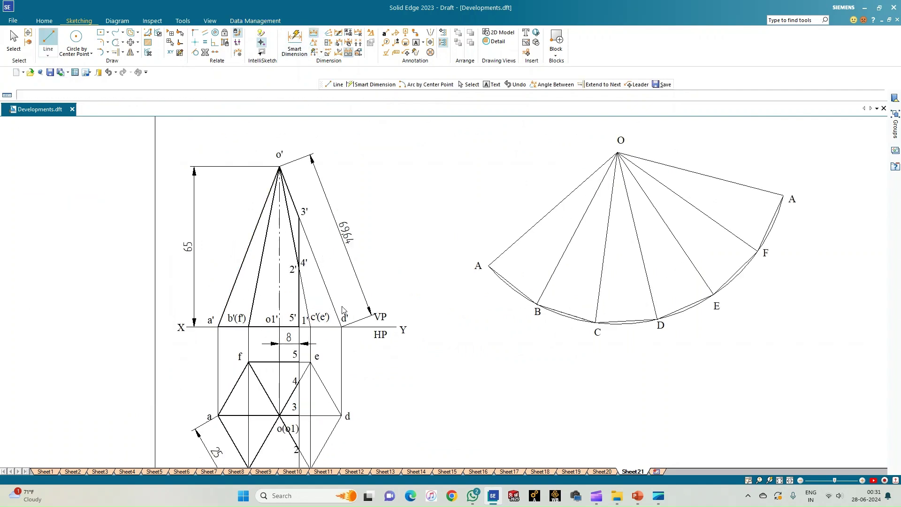
click(299, 269)
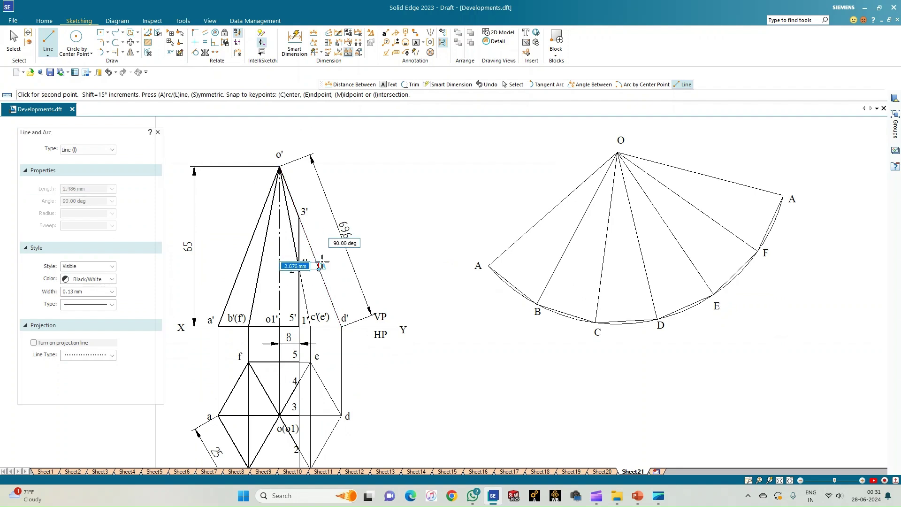
click(319, 269)
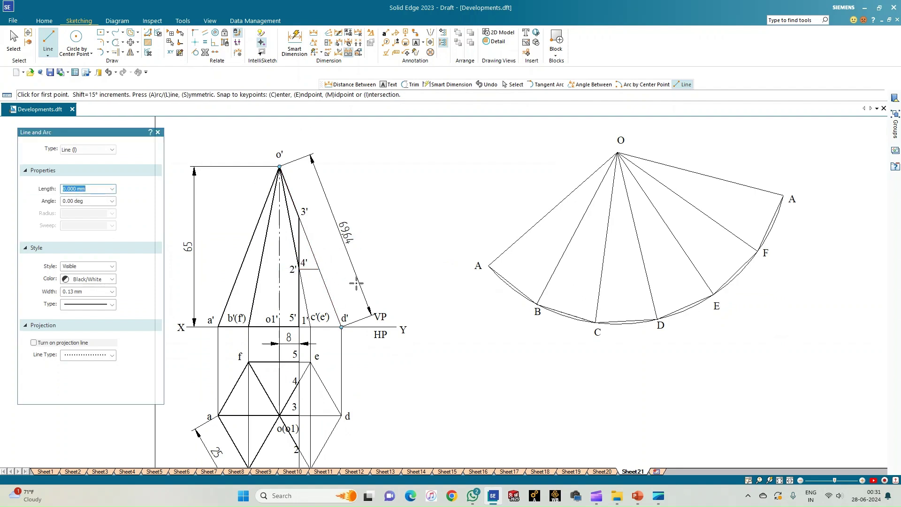
Dimension the true length from o' to the horizontal line's end on o'd', placing it outside the 69.64 dimension.
click(313, 32)
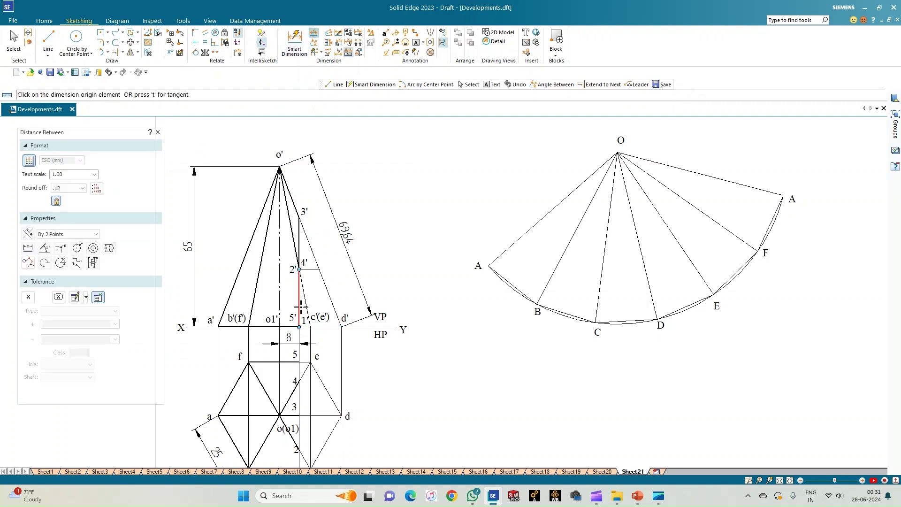
click(319, 269)
click(280, 168)
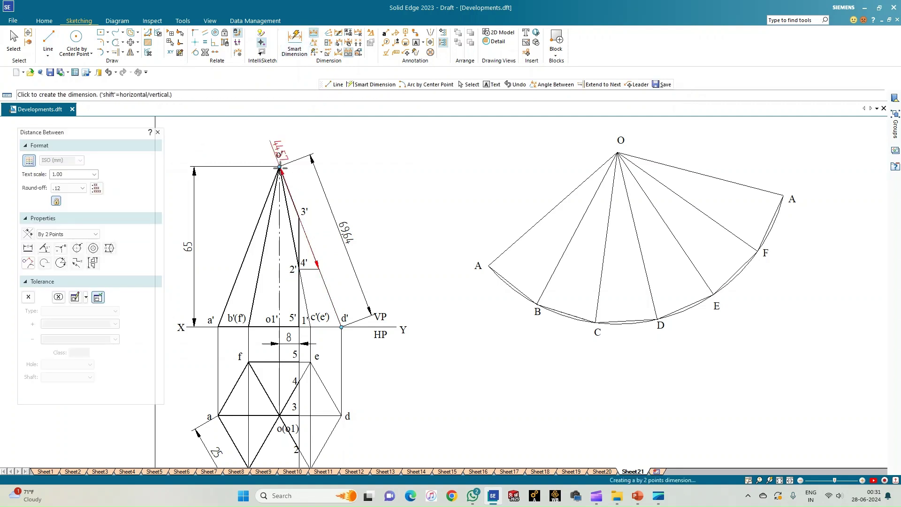
click(351, 168)
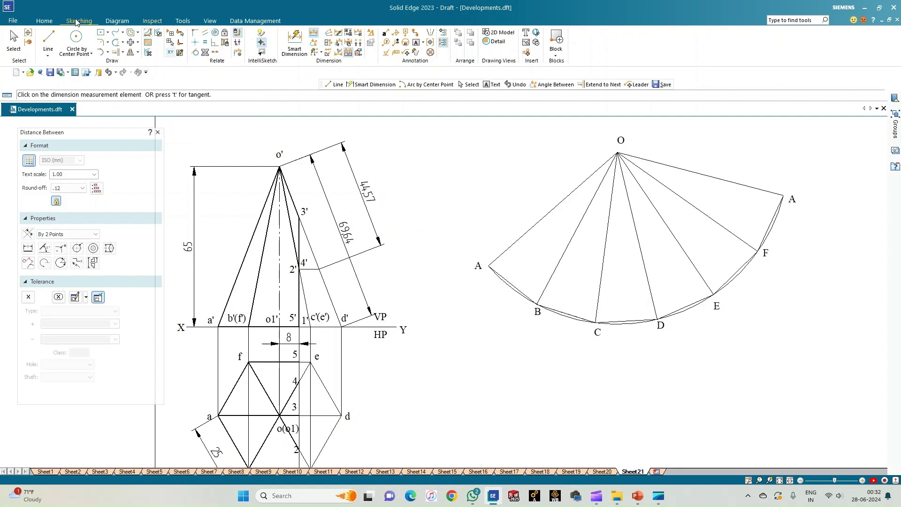
Draw a 44.57 mm line from O along OC of the development to mark the cut point on that edge.
click(48, 38)
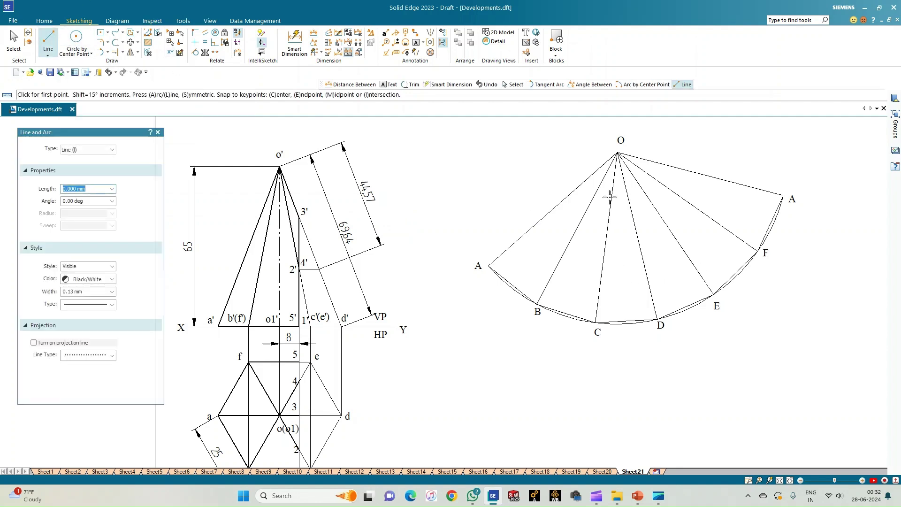
click(617, 152)
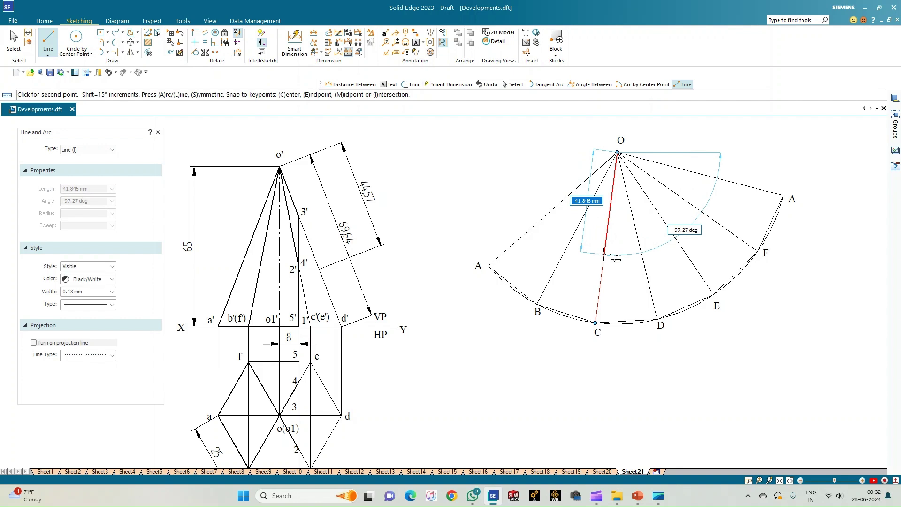
text(44.57)
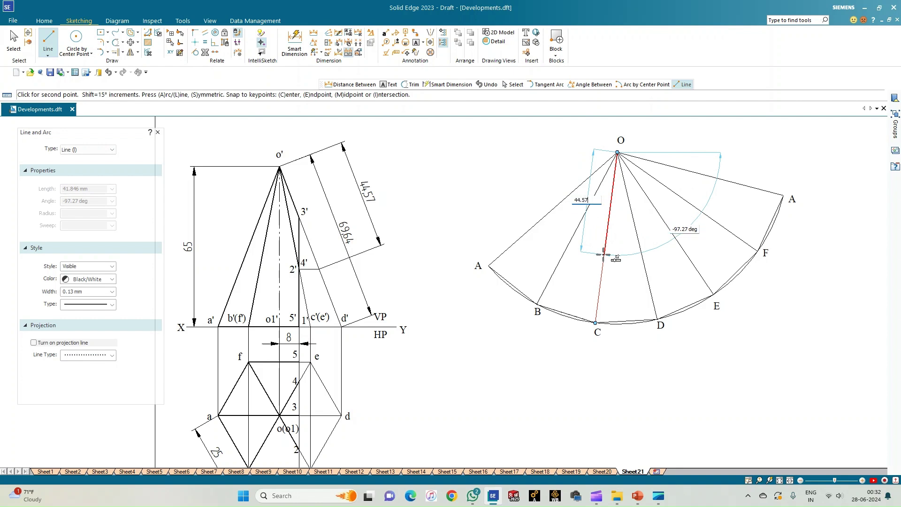
key(Tab)
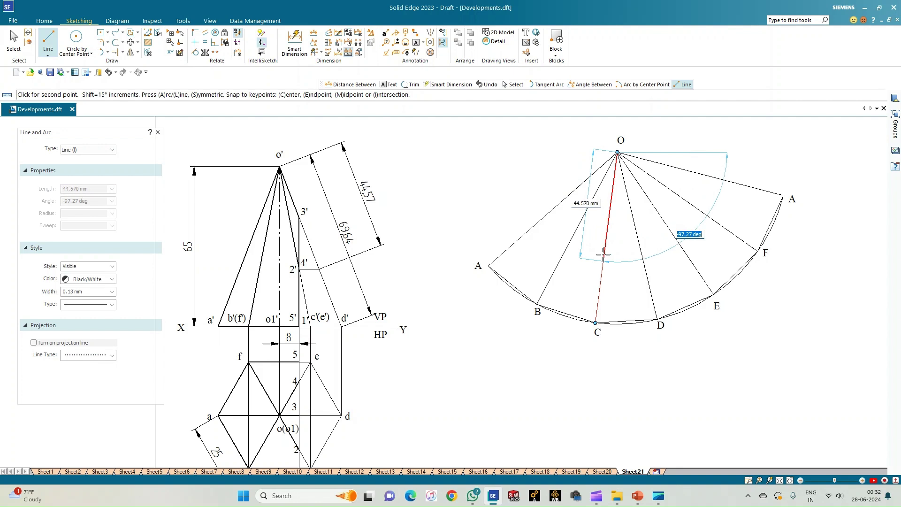
key(Return)
right_click(623, 283)
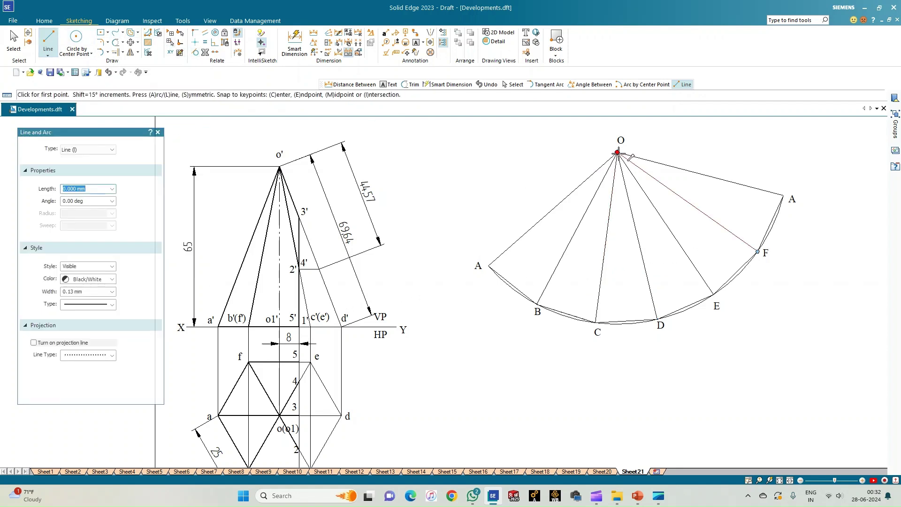
Draw a 44.57 mm line from O along OE of the development to mark its cut point.
click(618, 153)
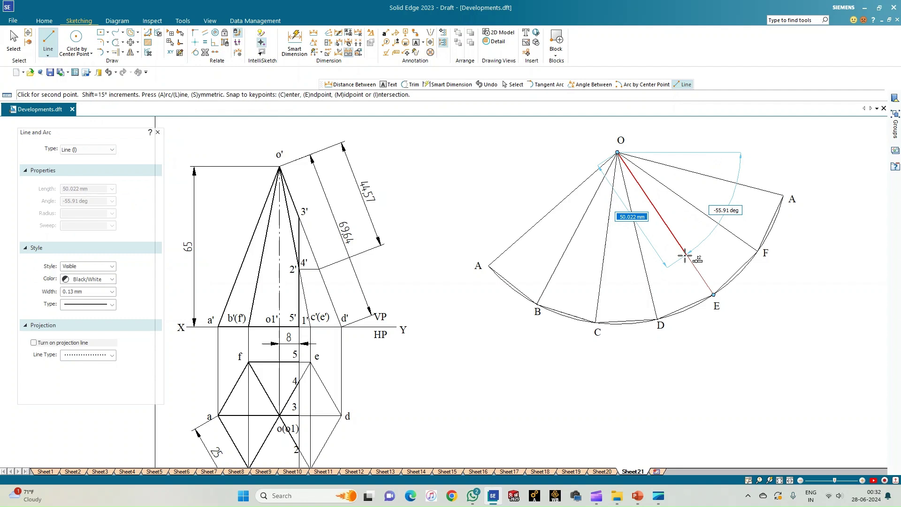
text(44.5)
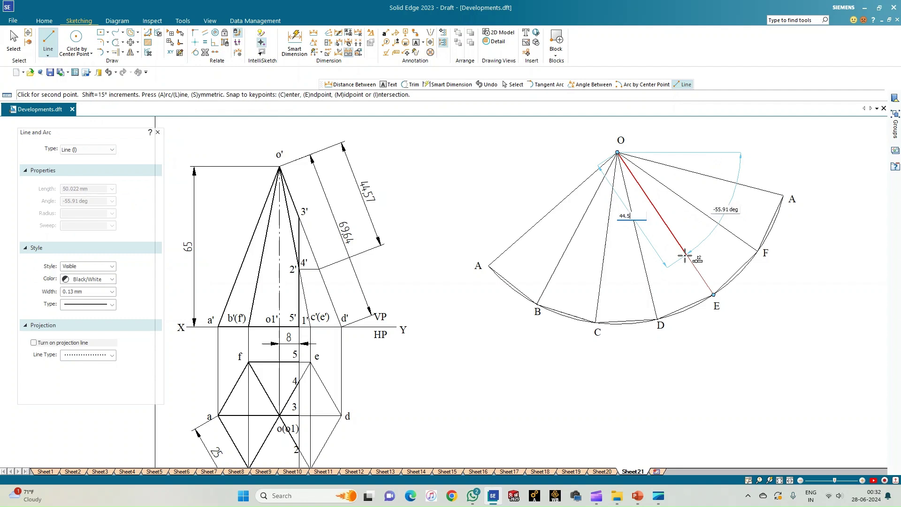
text(7)
key(Tab)
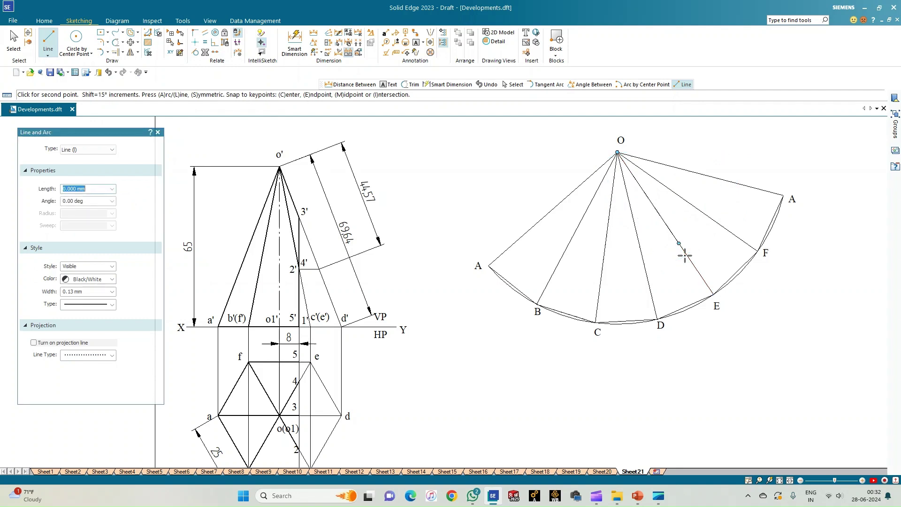
click(707, 243)
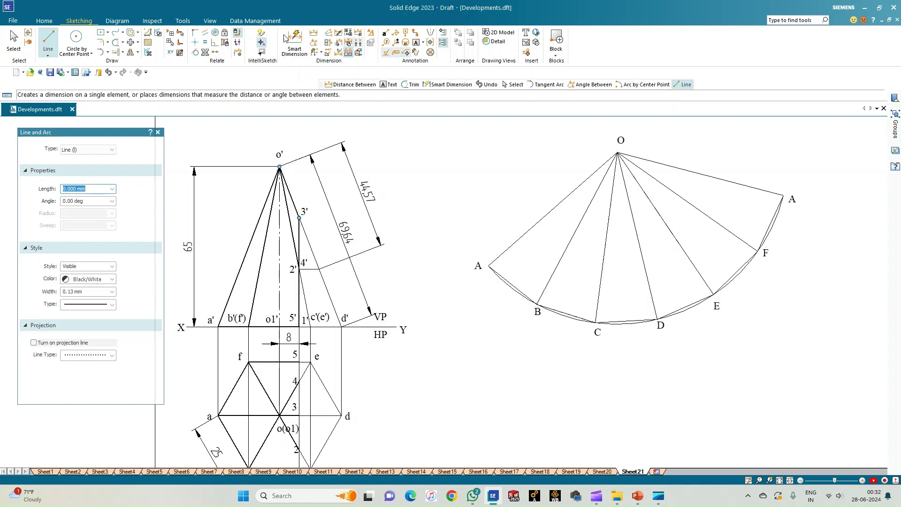
Dimension the true length from o' to 3' in the front view, placing it between the slant edge and the 69.64 dimension.
click(313, 33)
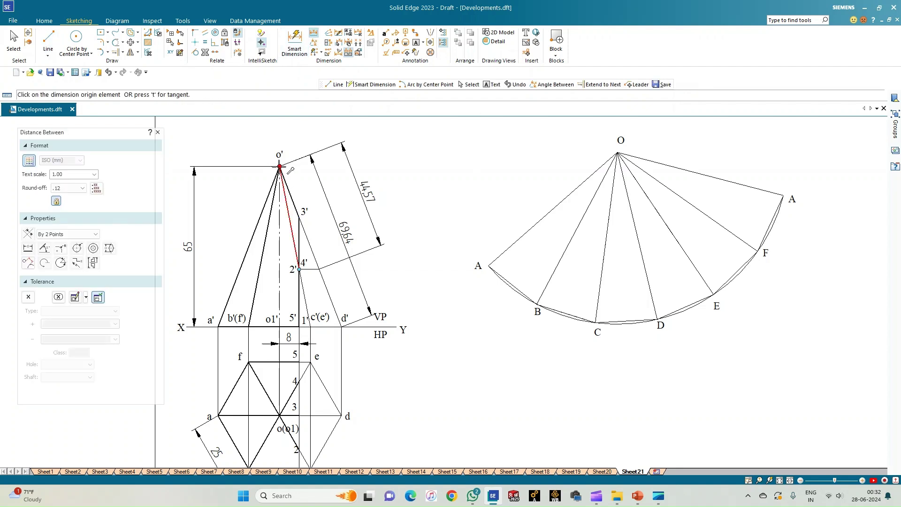
click(283, 182)
click(299, 218)
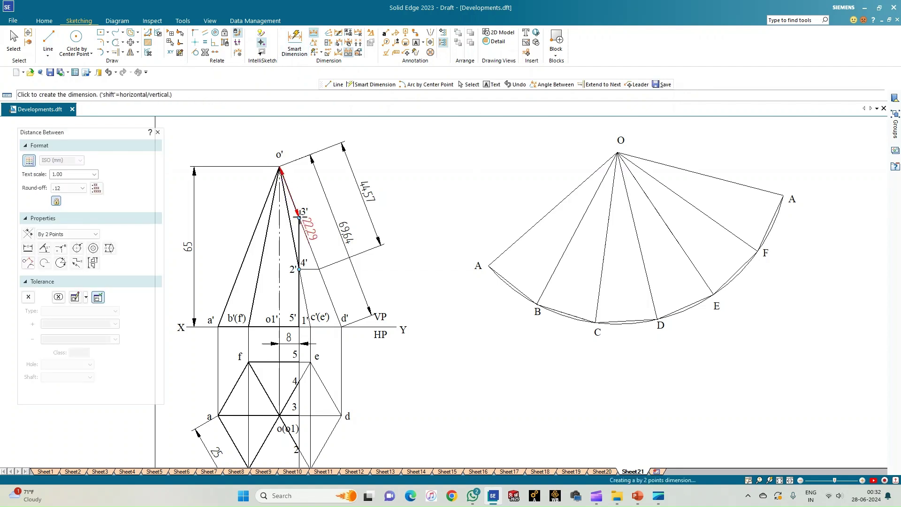
click(310, 194)
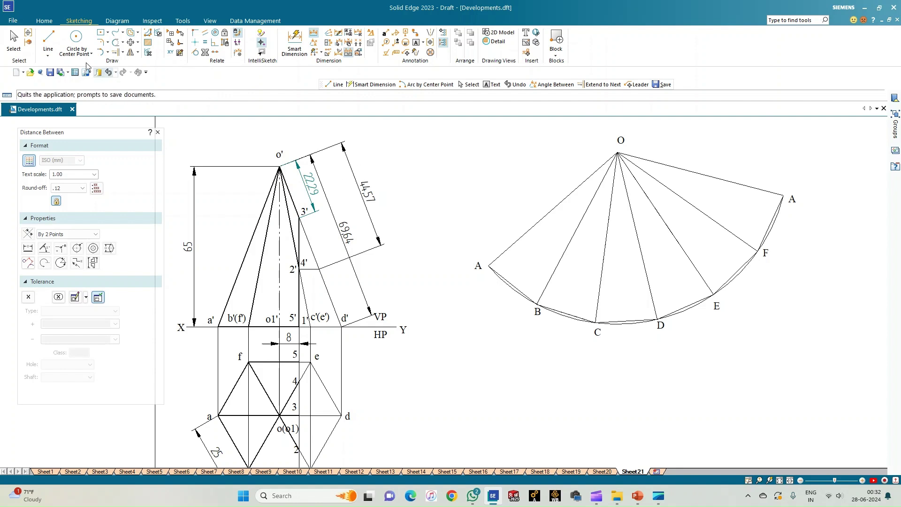
Draw a 22.29 mm line from O along OD of the development to mark its cut point.
click(48, 38)
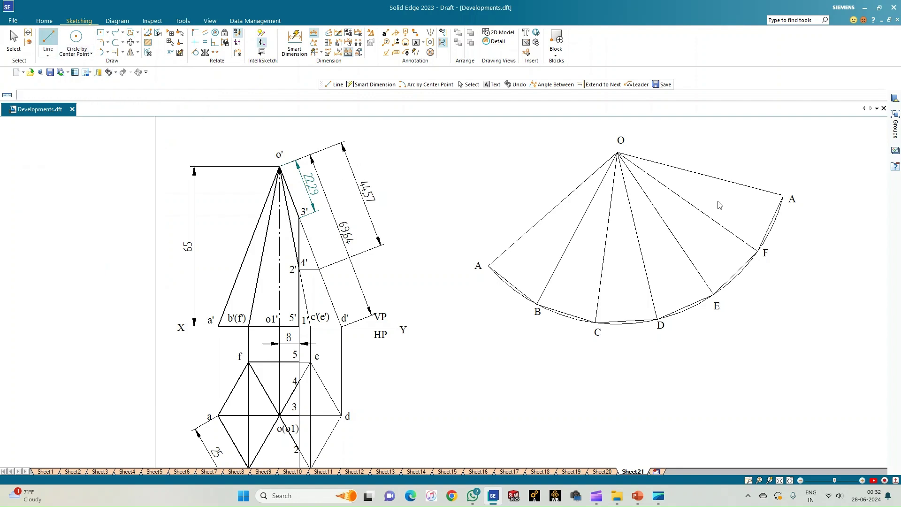
click(618, 154)
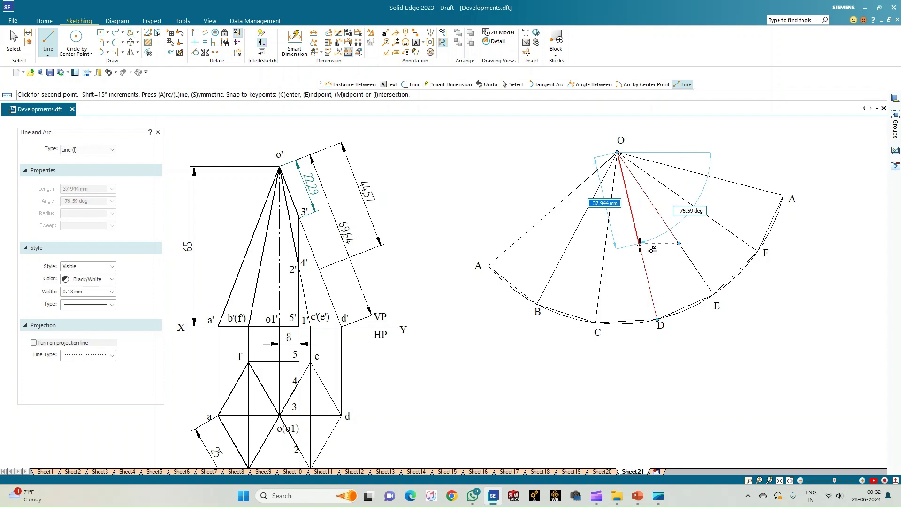
text(22.29)
key(Tab)
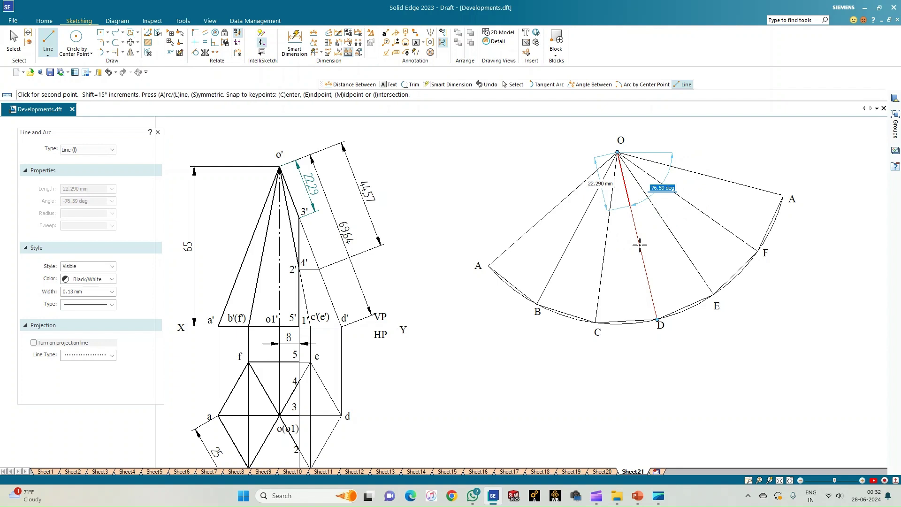
click(657, 319)
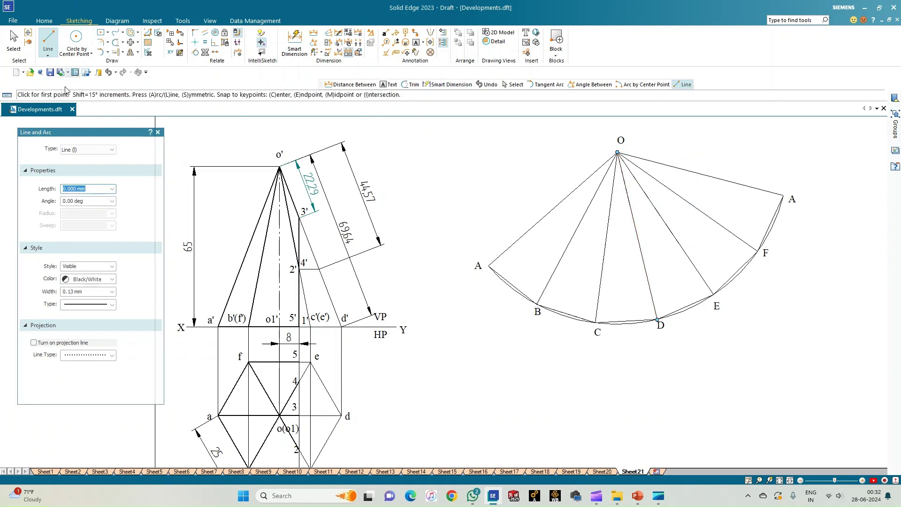
click(112, 291)
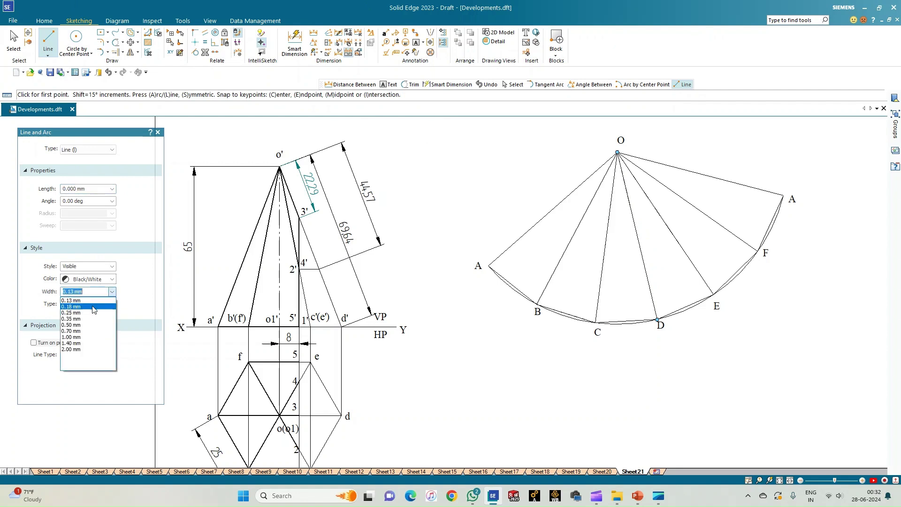
click(71, 325)
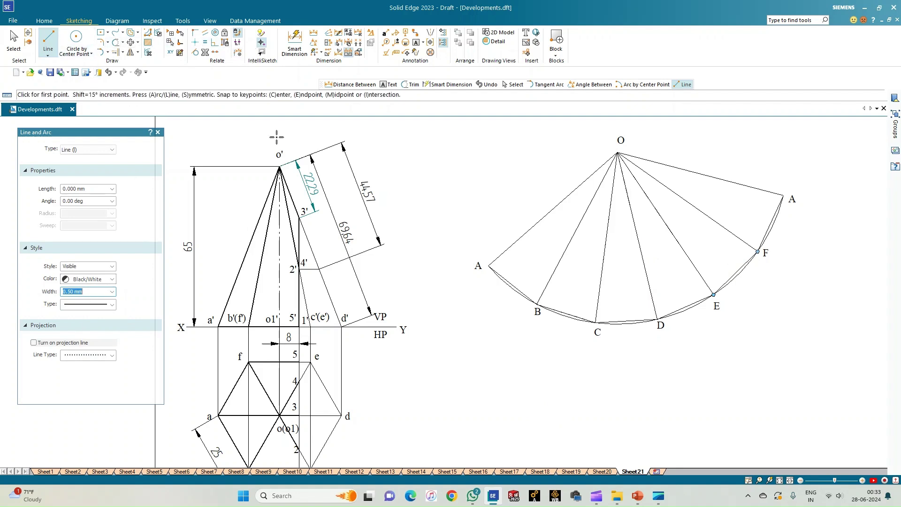
click(112, 292)
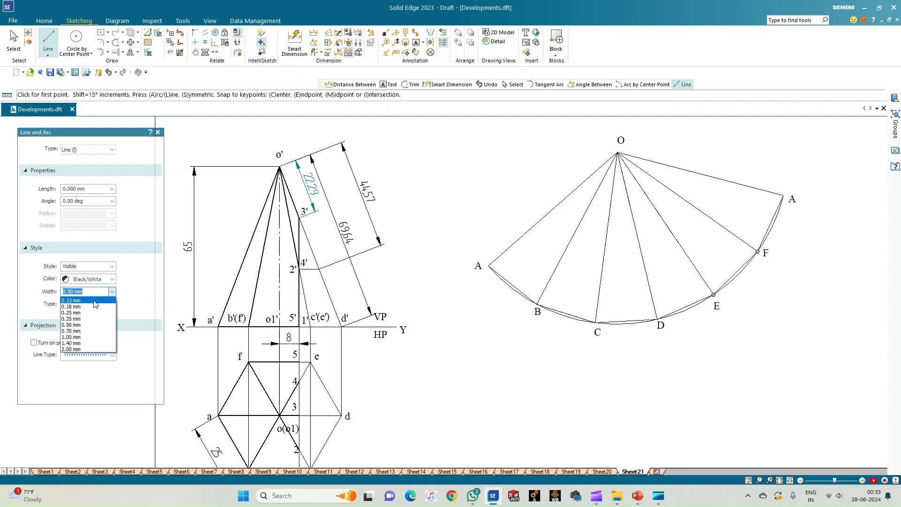
click(95, 300)
click(594, 368)
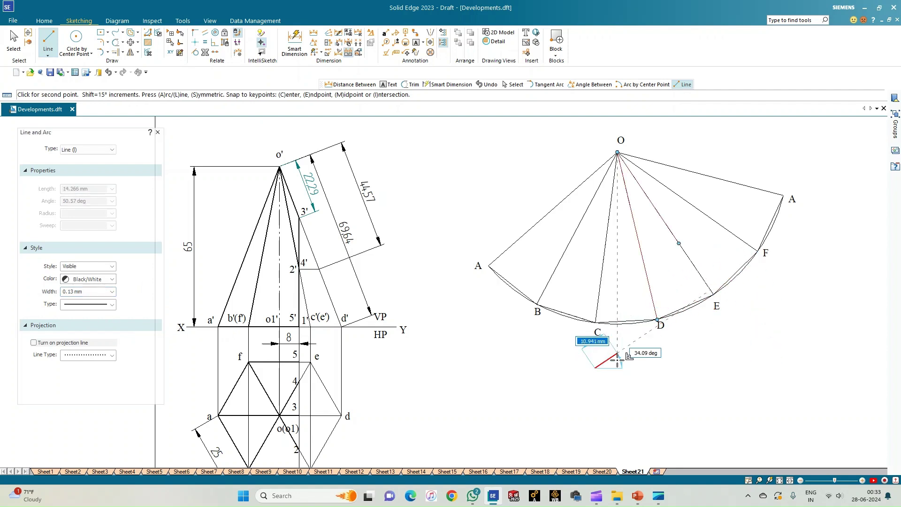
key(Escape)
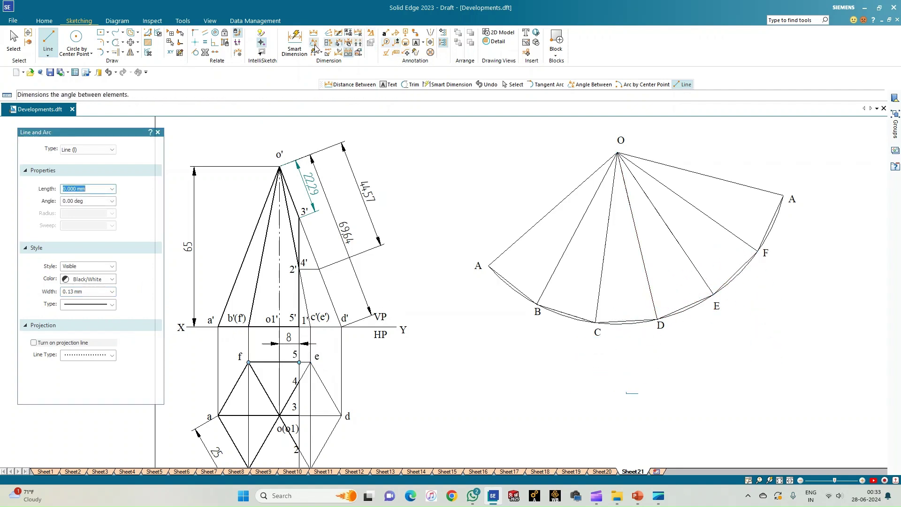
Dimension the distance from f to point 5 in the top view, then move its dimension line just below edge fe with the text beside the hexagon.
click(314, 32)
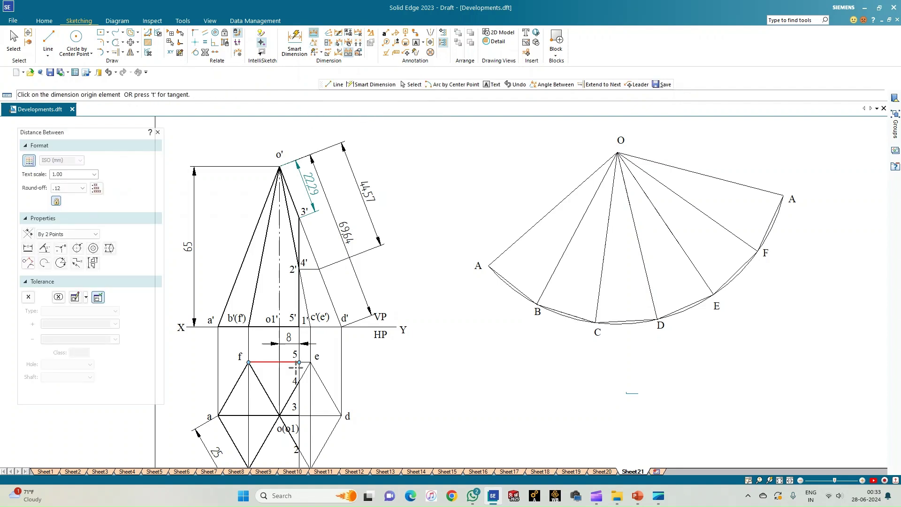
click(259, 363)
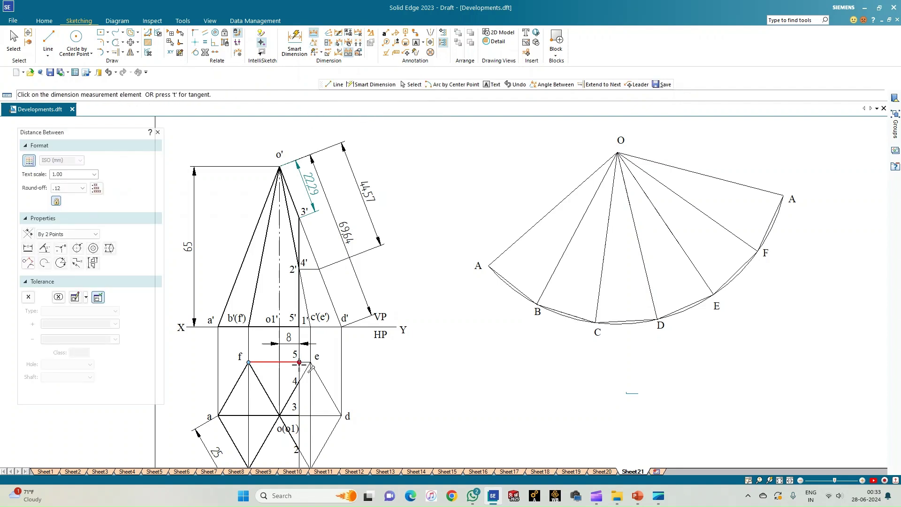
click(299, 362)
click(204, 361)
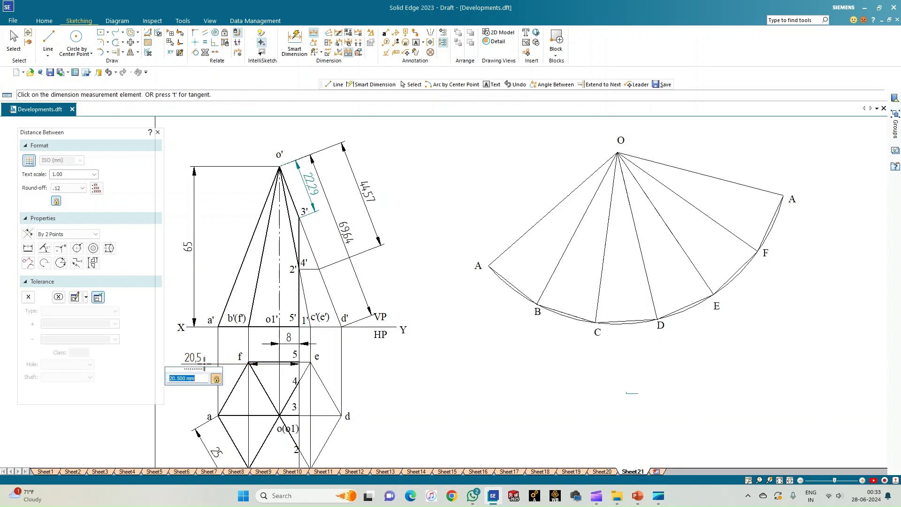
key(Escape)
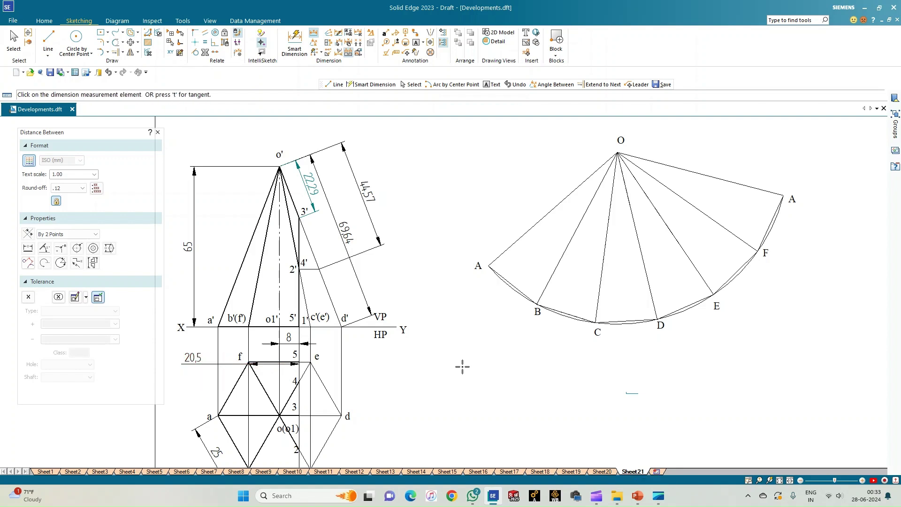
click(14, 42)
mouse_move(274, 367)
mouse_down()
mouse_move(274, 380)
mouse_move(270, 373)
mouse_up()
click(419, 360)
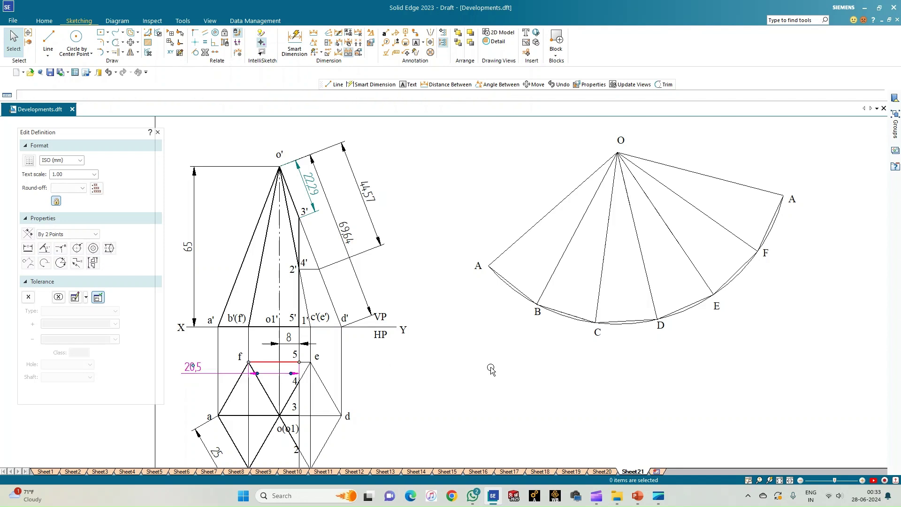
click(489, 367)
Draw a 20.5 mm line from F along edge FE of the development to mark the last cut point.
click(48, 39)
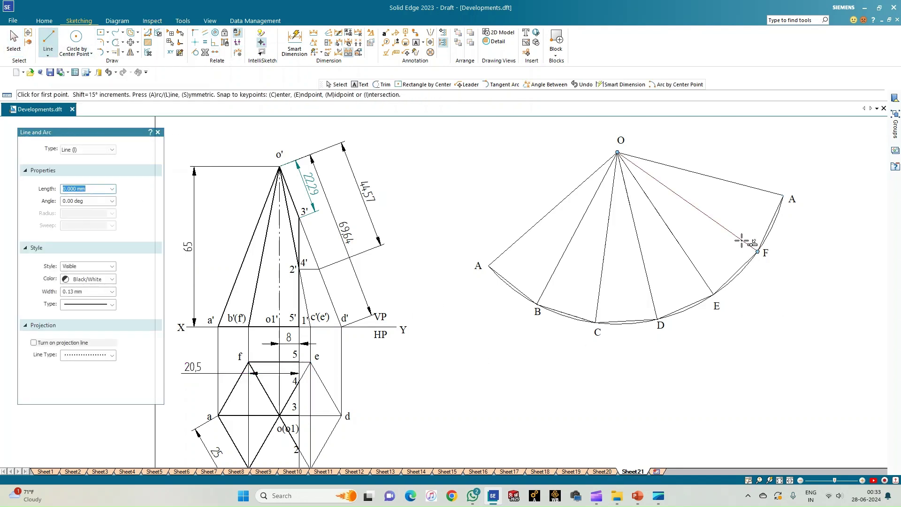
click(757, 252)
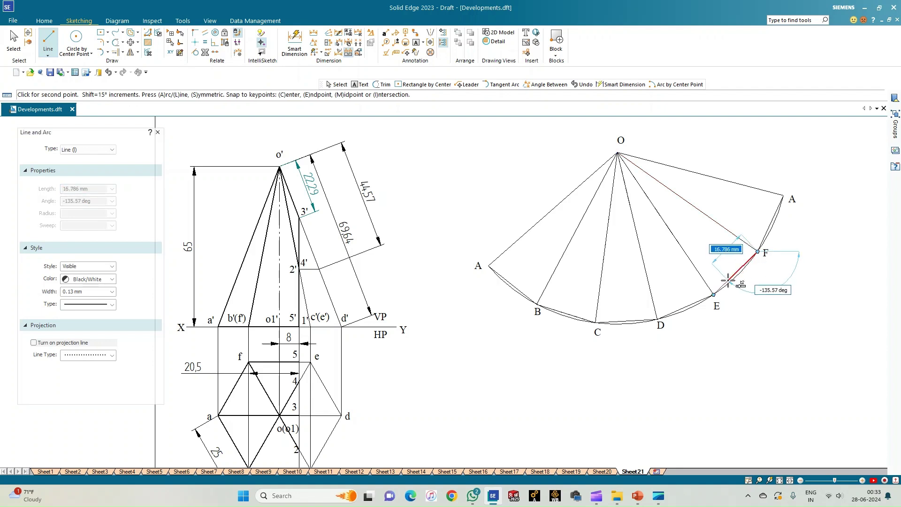
text(20.5)
key(Tab)
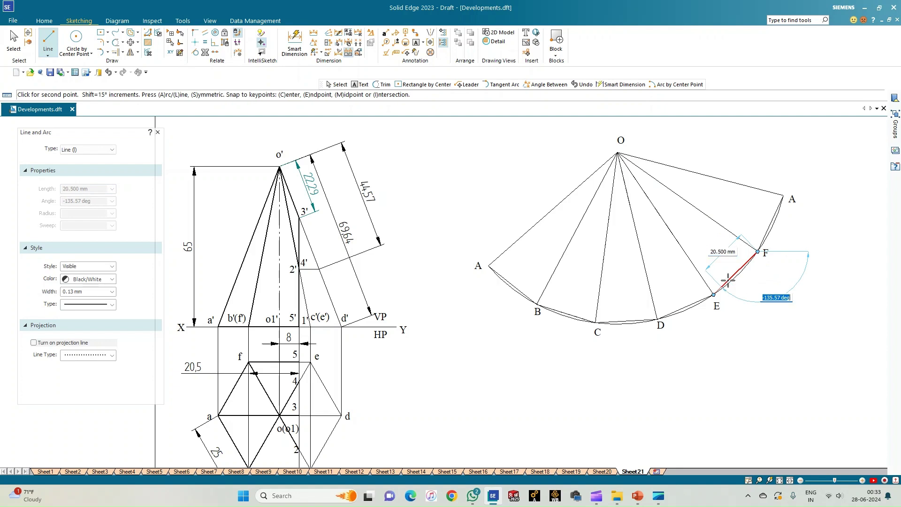
key(Return)
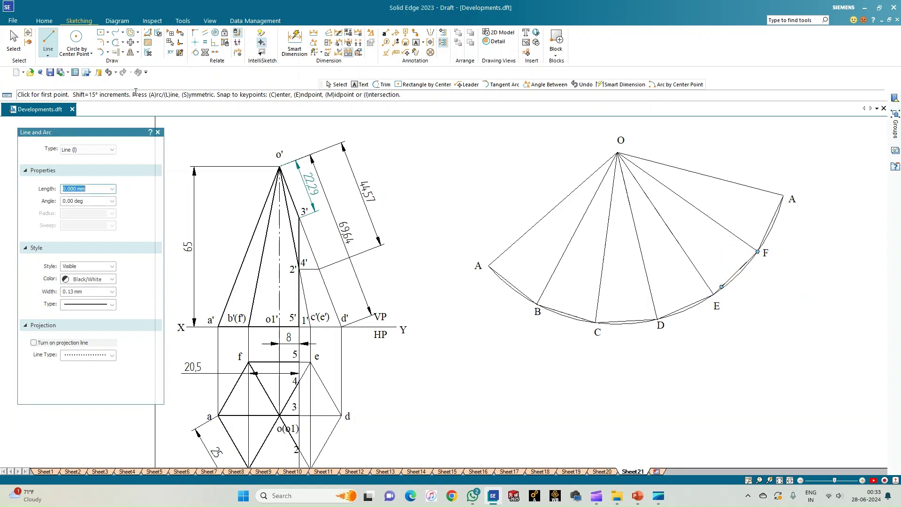
Draw the cut outline in 0.50 mm lines, joining the marked cut points on BC, OC, OD, OE and FE of the development.
click(111, 291)
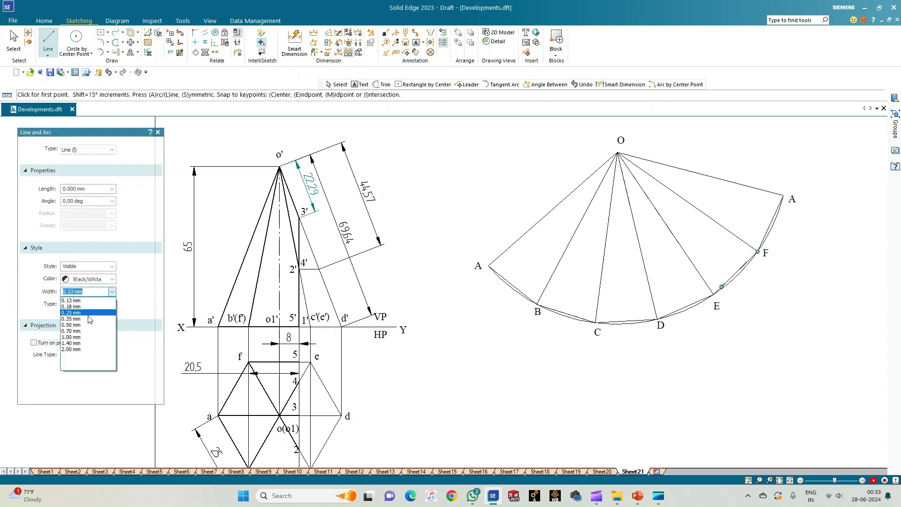
click(75, 324)
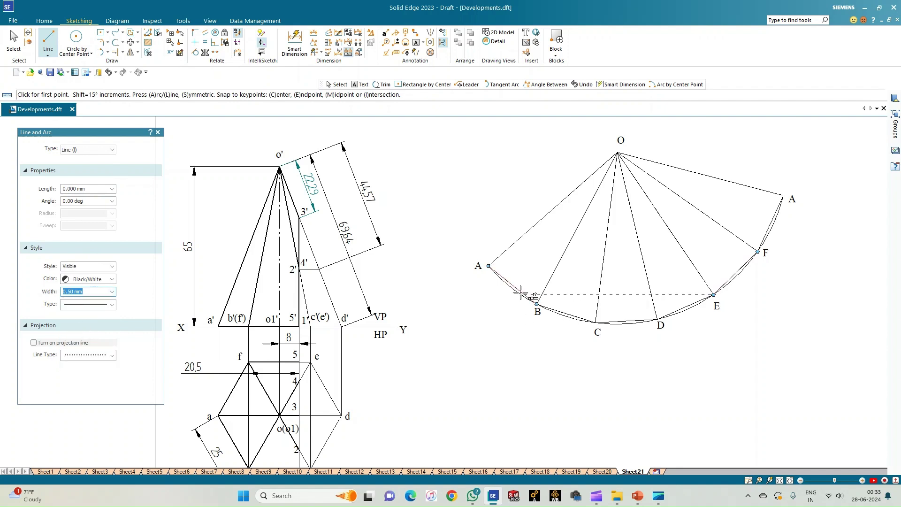
click(547, 310)
click(585, 320)
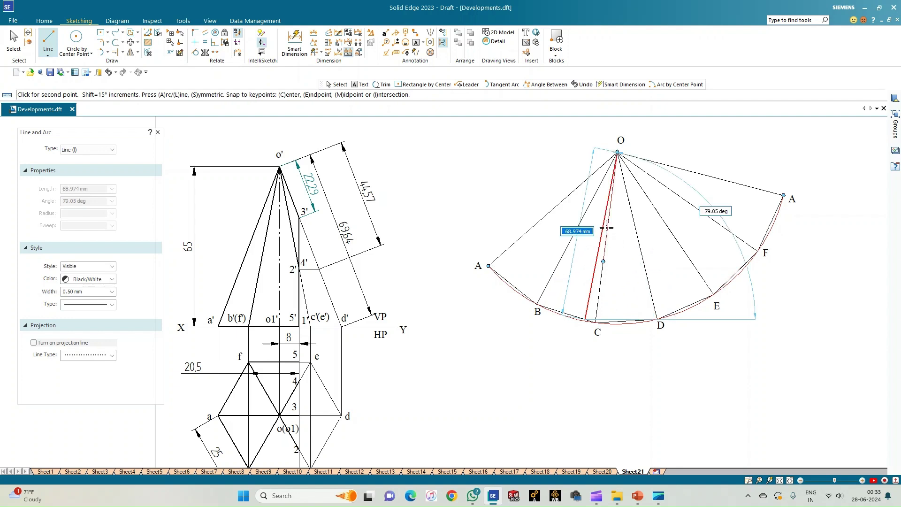
click(604, 261)
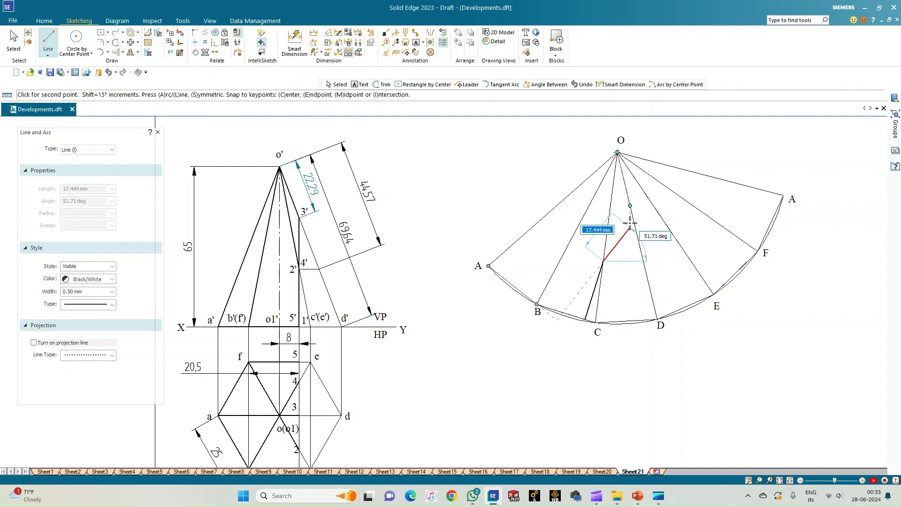
click(630, 206)
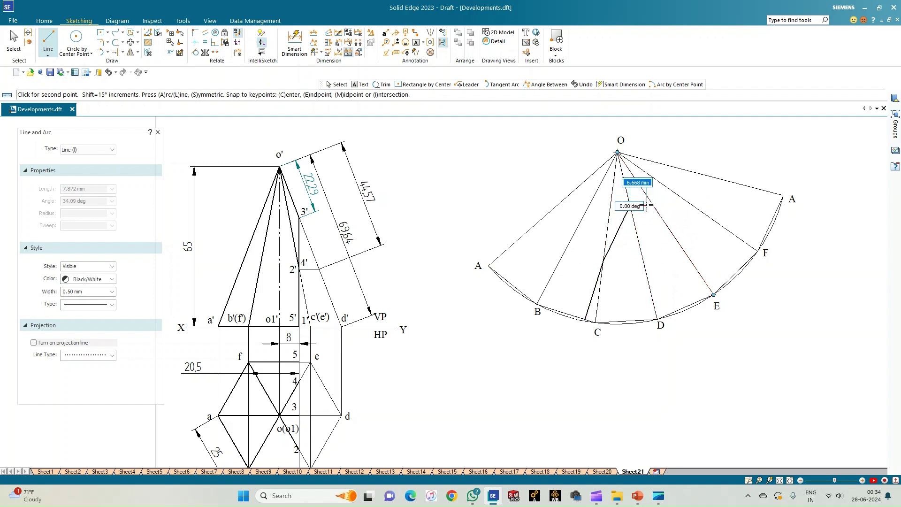
click(678, 243)
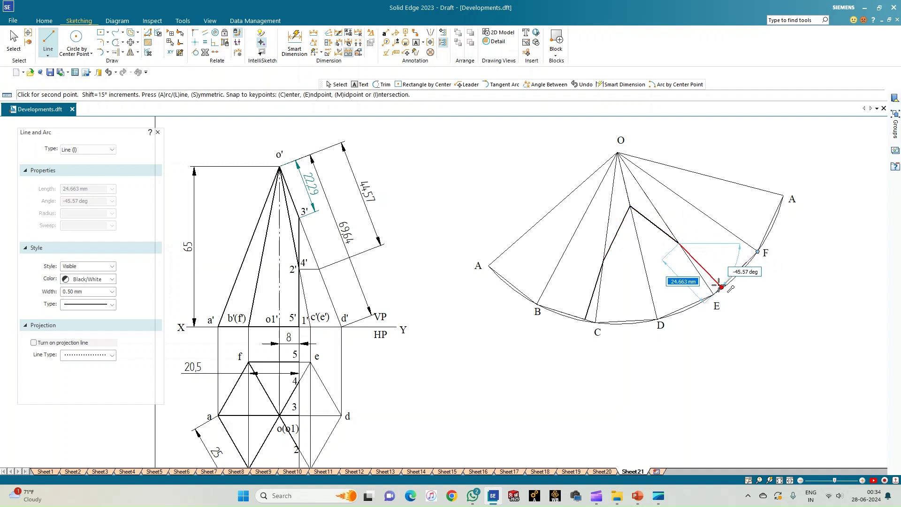
click(720, 285)
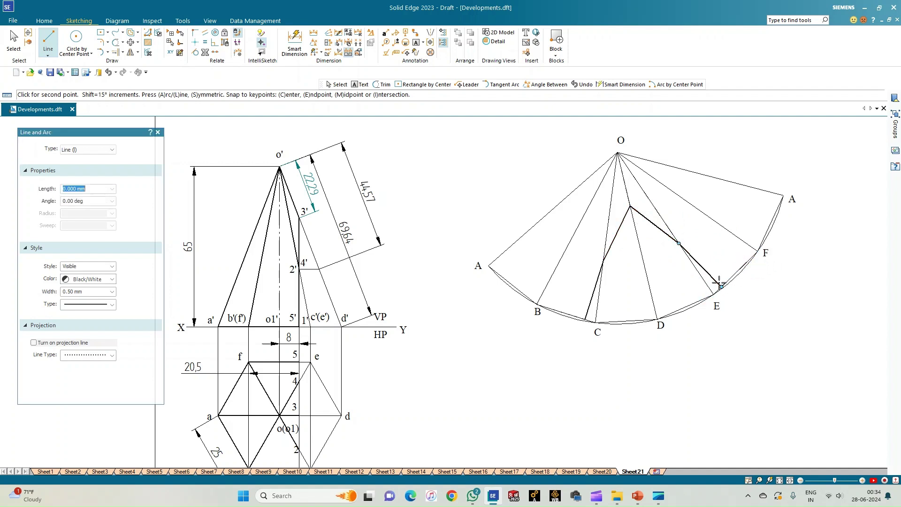
Continue the 0.50 mm outline of the development from the cut point on FE through F, A, O and the other A to B.
click(757, 252)
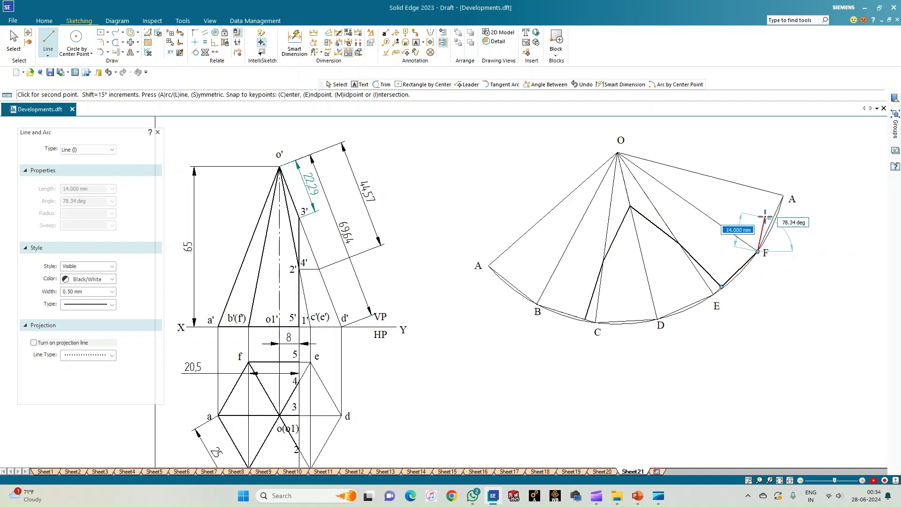
click(783, 194)
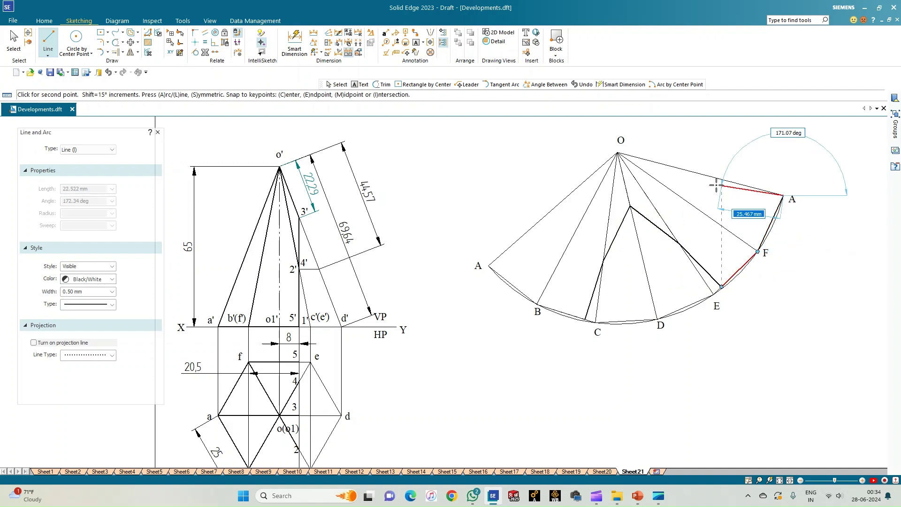
click(617, 152)
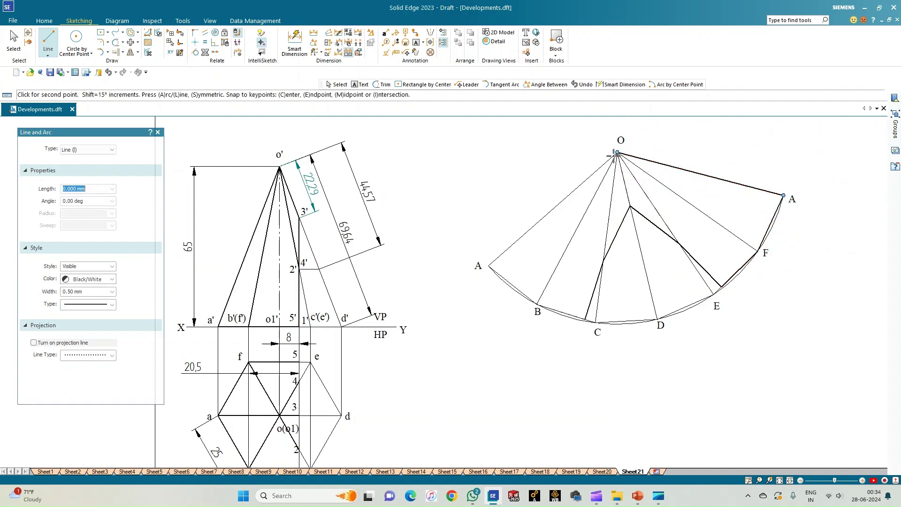
click(488, 265)
click(536, 304)
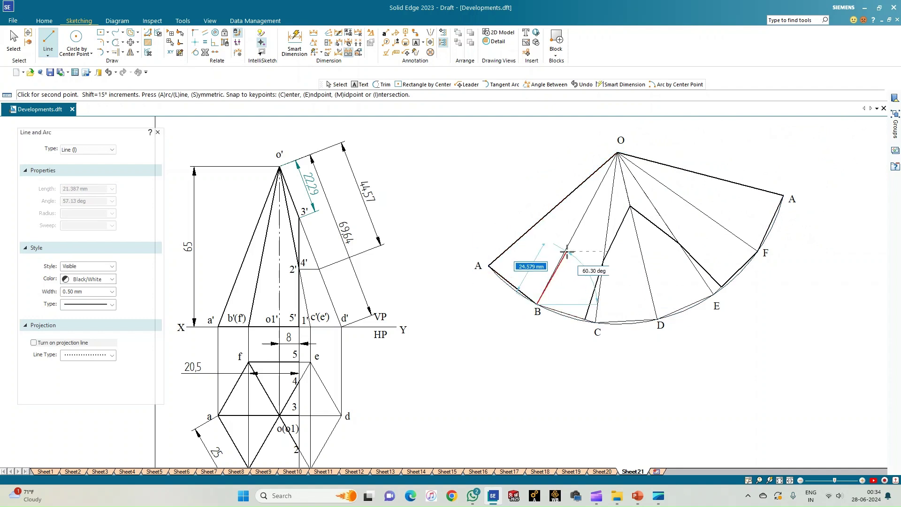
Draw thick fold lines from B to O and from O to the cut points on OC and OD.
click(617, 153)
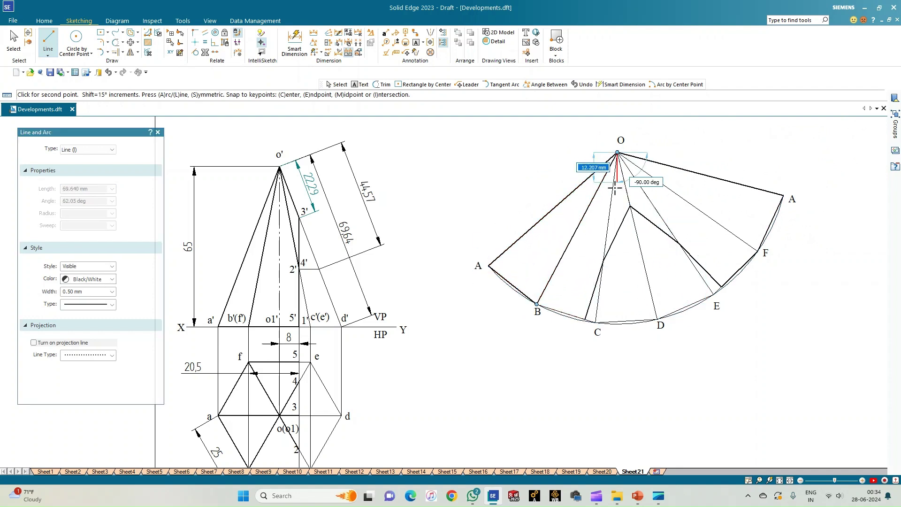
click(603, 261)
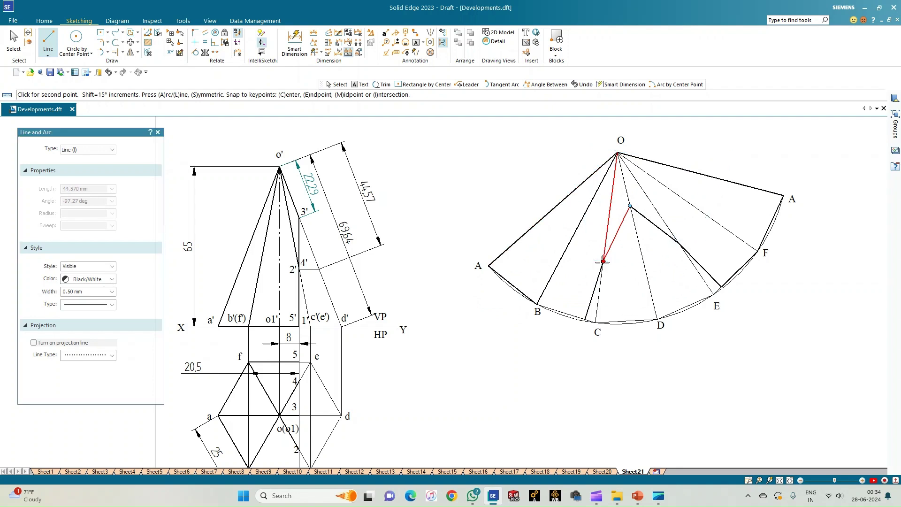
right_click(625, 272)
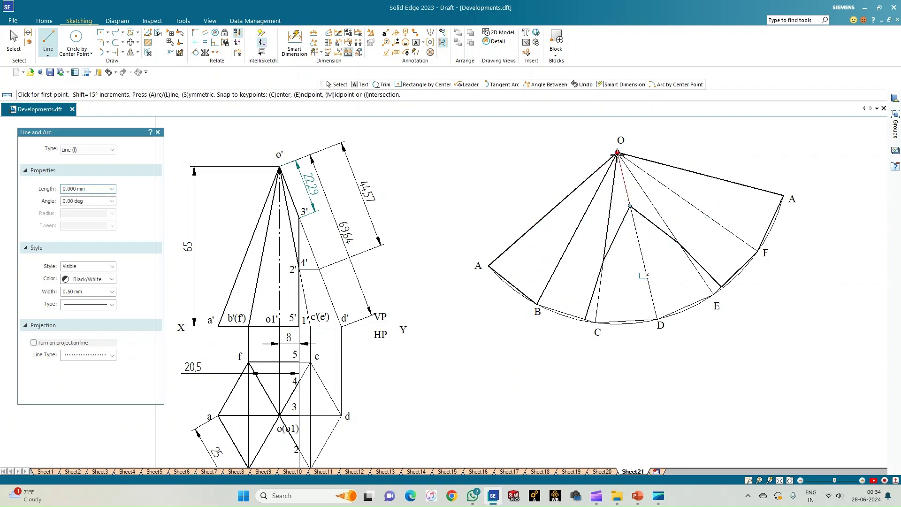
click(617, 154)
click(630, 206)
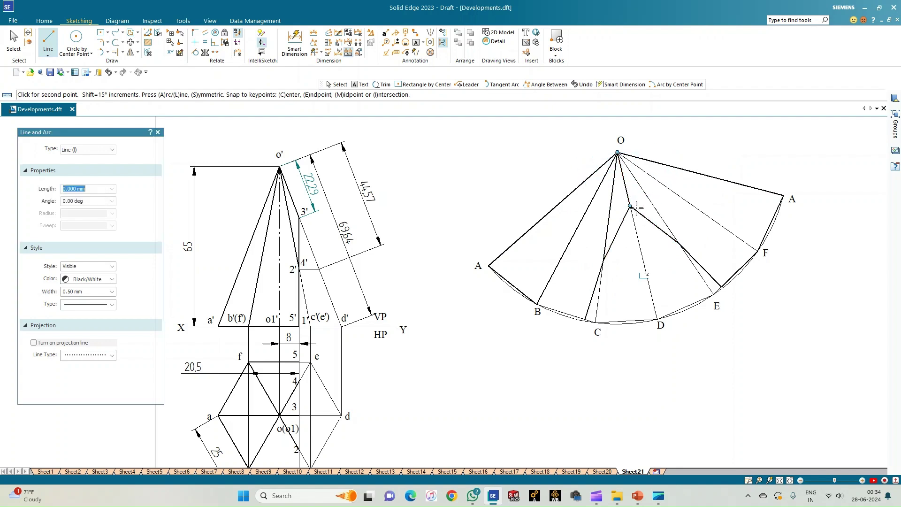
right_click(627, 169)
Draw thick fold lines from O to the cut point on OE and to F, and the base line from B to the cut point on BC.
click(618, 153)
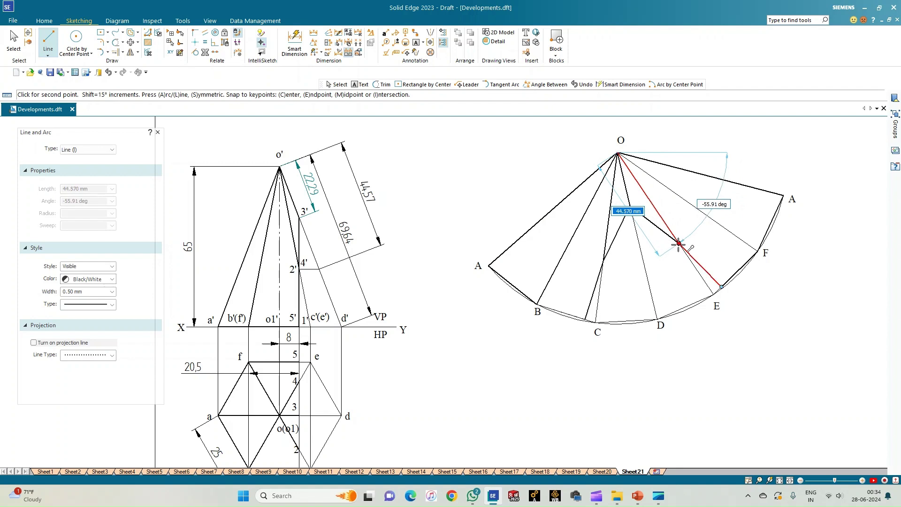
click(679, 245)
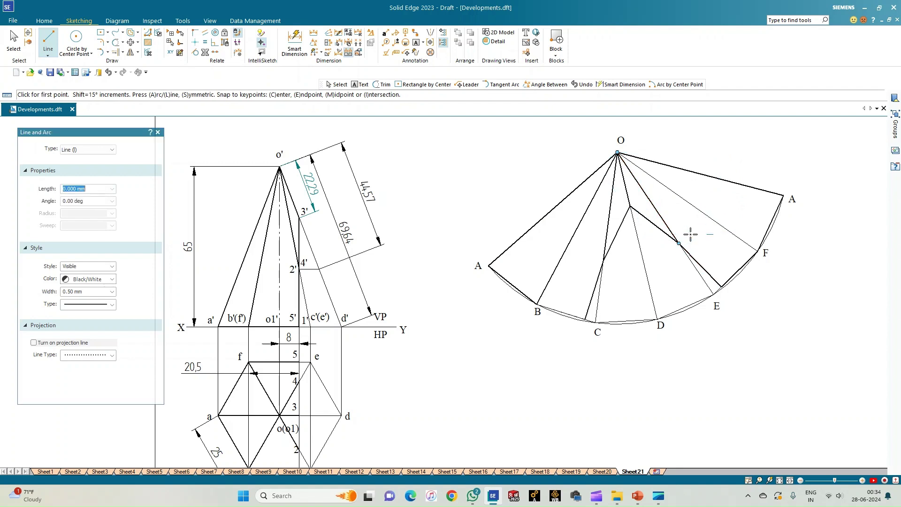
click(617, 153)
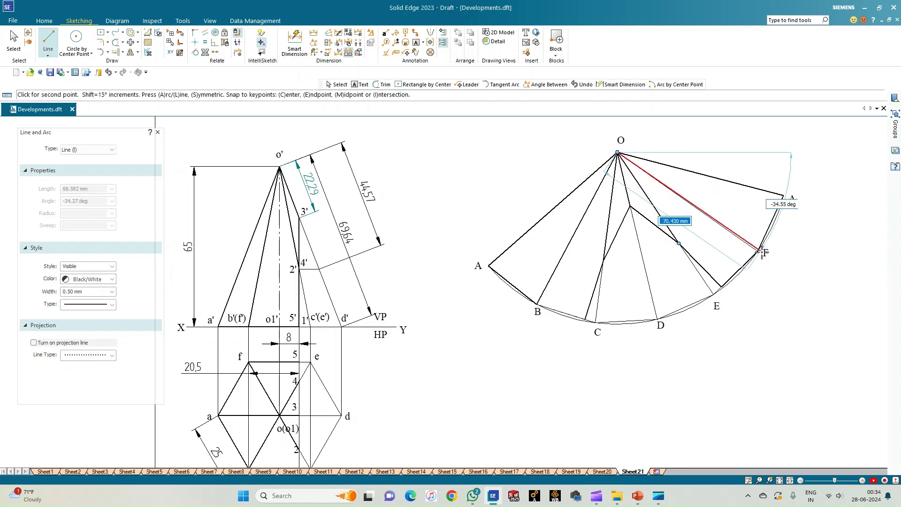
click(757, 252)
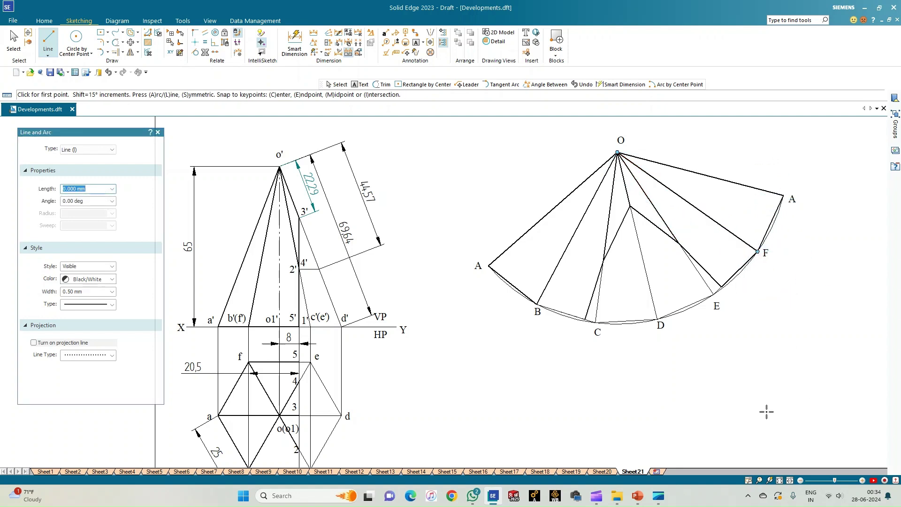
click(537, 304)
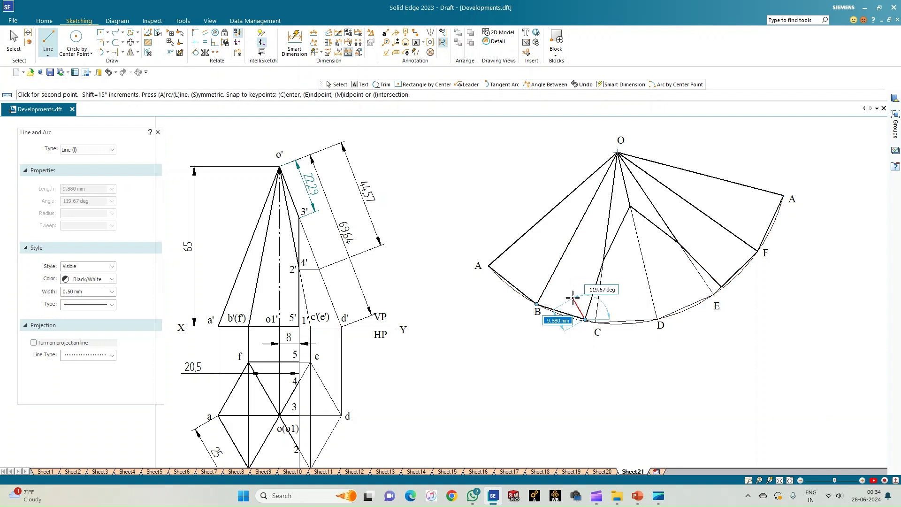
click(585, 319)
Label the development's cut points 1, 2, 3, 4 and 5 from BC to EF, and add the text DEVELOPMENT across faces OAB and OBC.
click(416, 43)
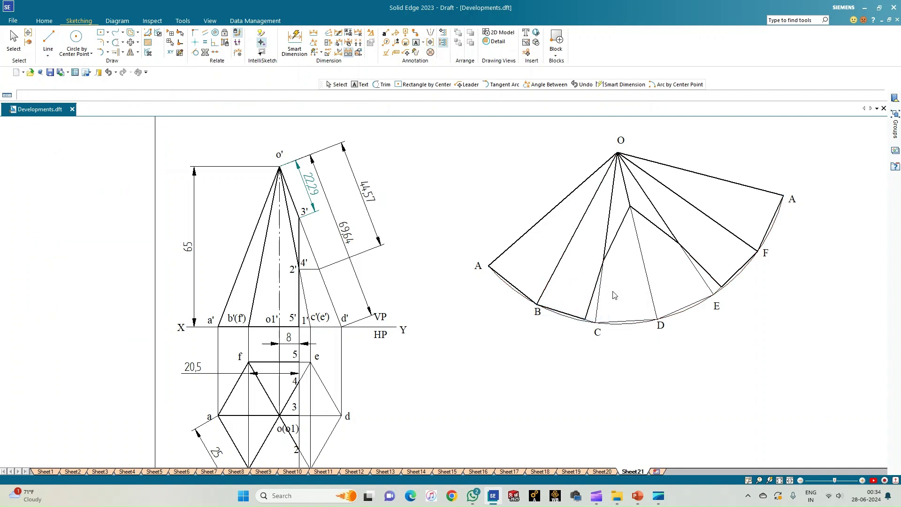
click(584, 310)
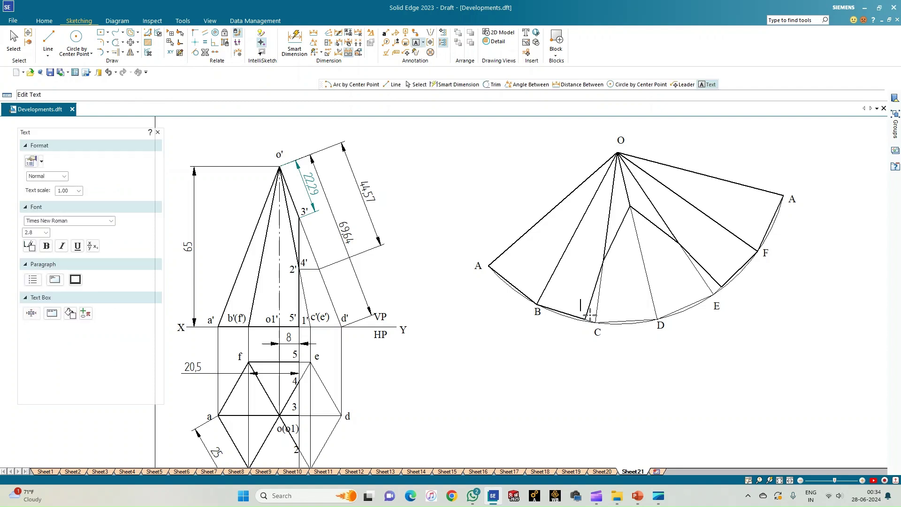
text(1)
click(678, 234)
text(4)
click(723, 286)
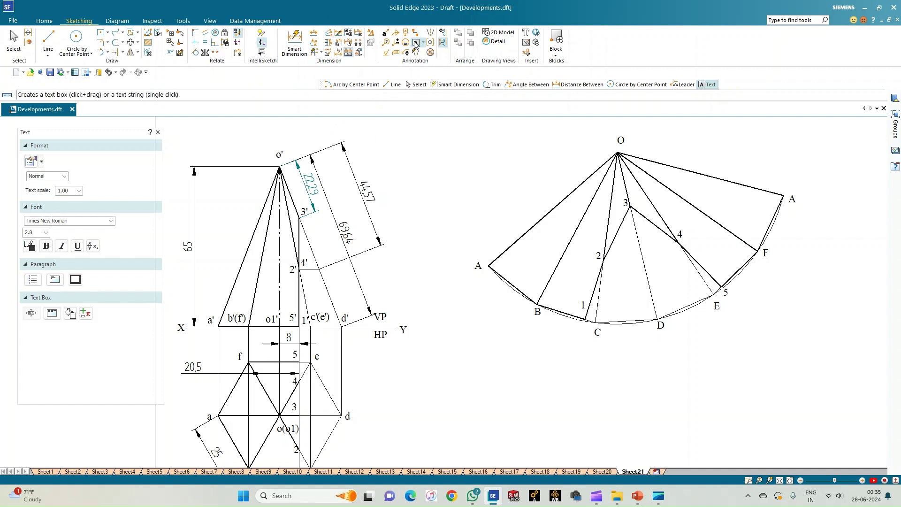
click(515, 254)
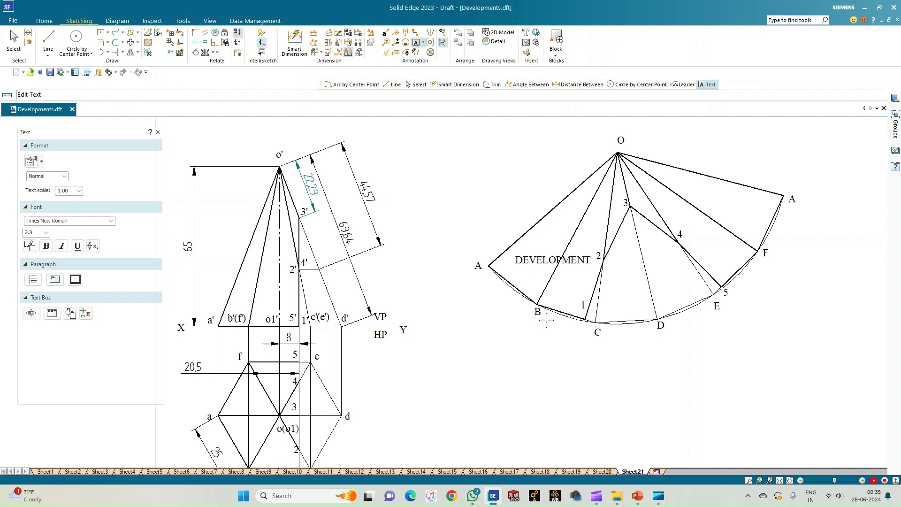
key(Escape)
Dimension slant edge OA and base edge AB of the development, placing both dimensions outside the outline.
scroll(505, 312, down, 3)
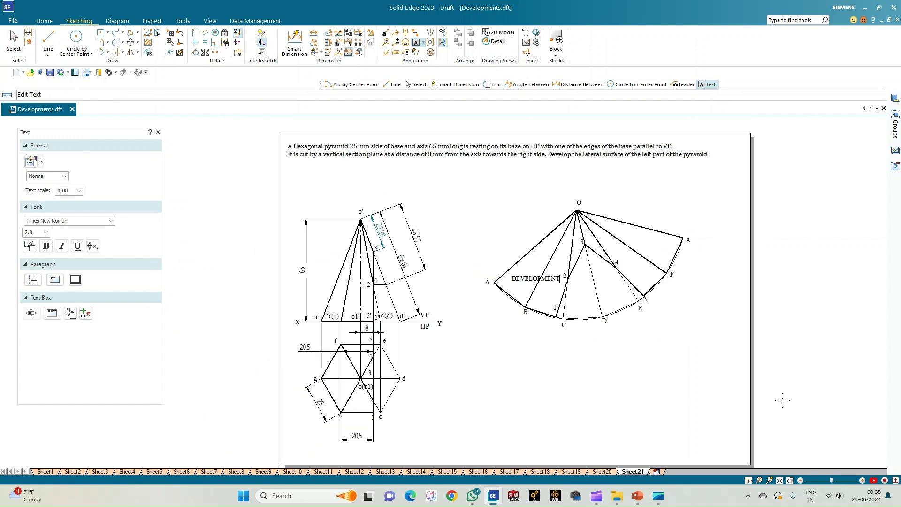
click(779, 480)
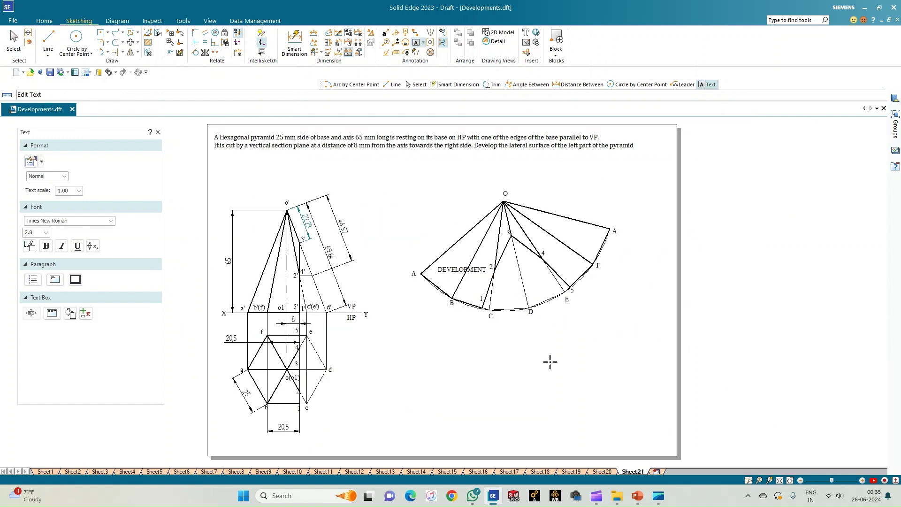
click(294, 41)
click(452, 244)
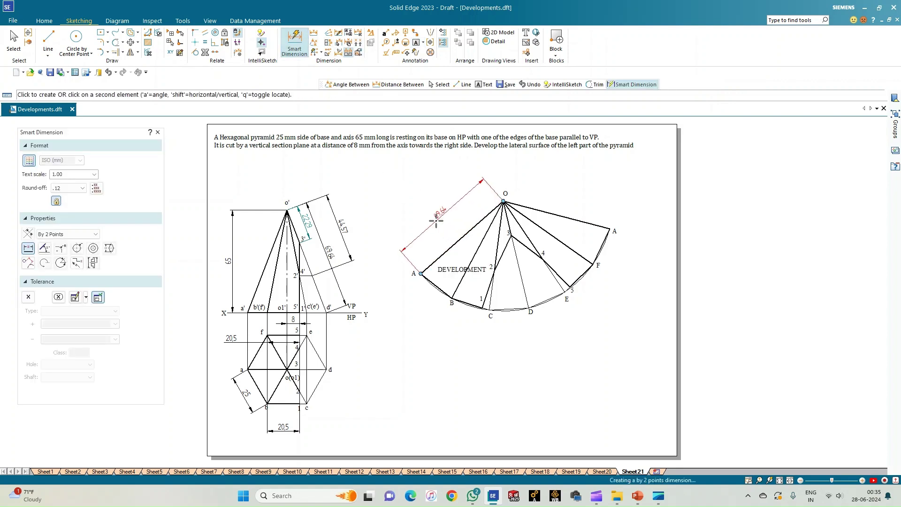
click(415, 199)
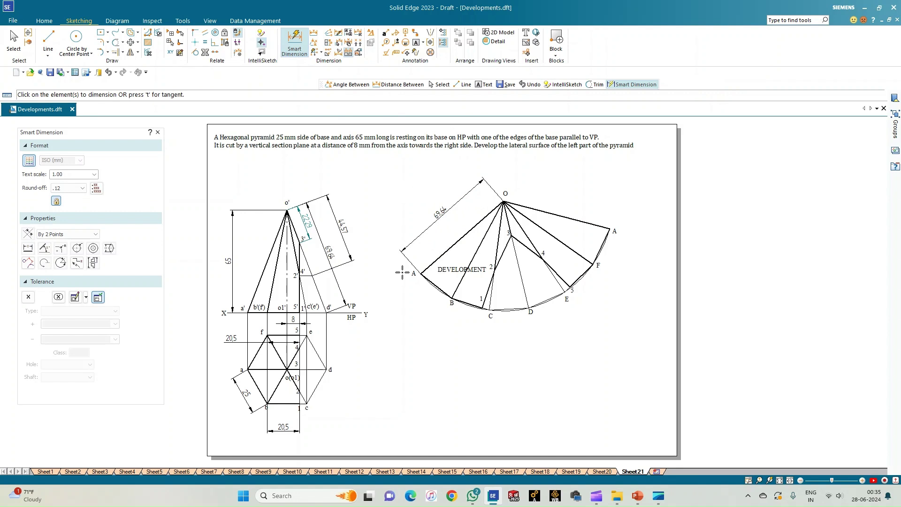
scroll(402, 272, up, 1)
click(436, 285)
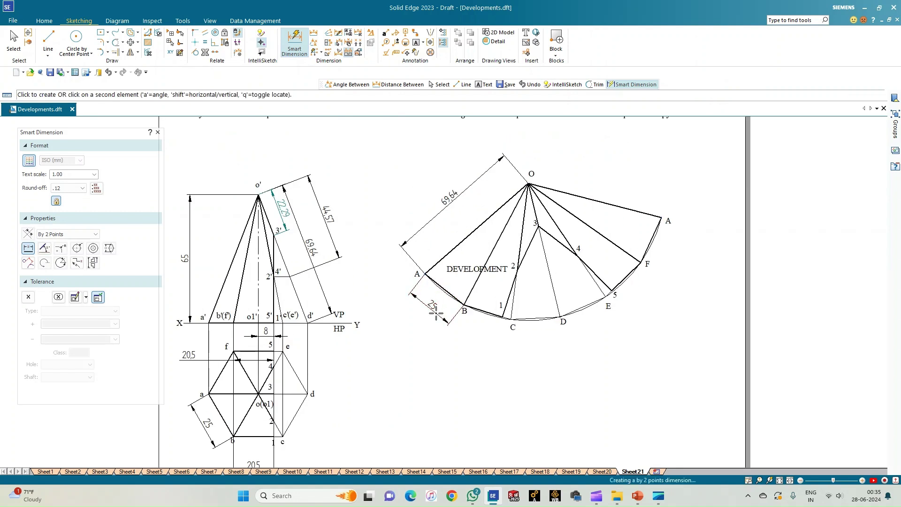
click(436, 313)
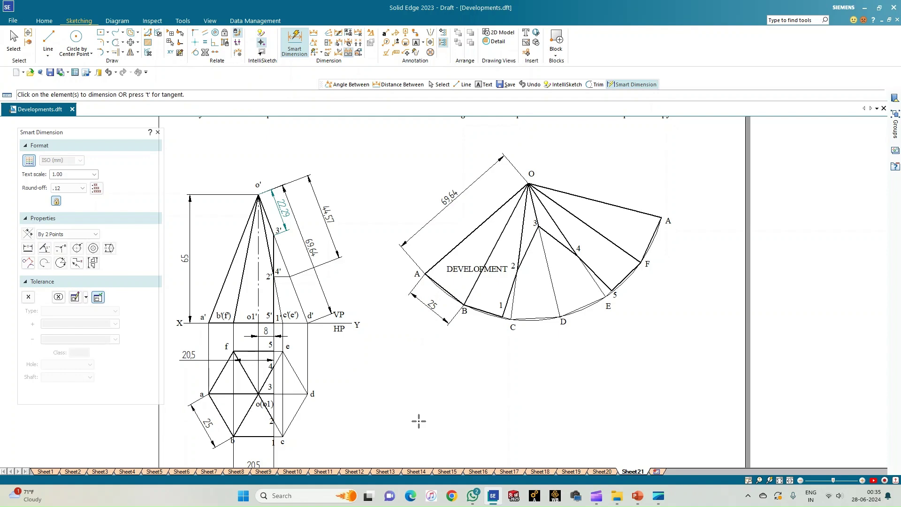
scroll(419, 419, down, 1)
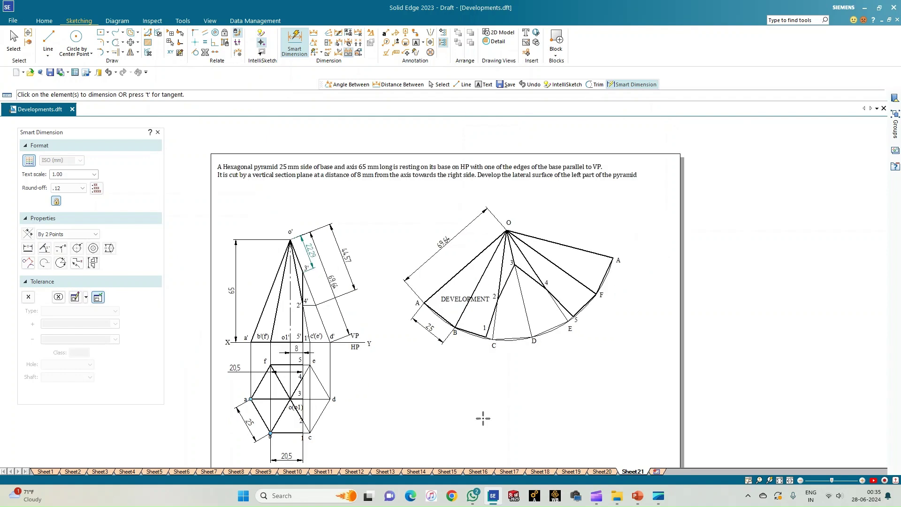
click(782, 480)
scroll(355, 356, up, 1)
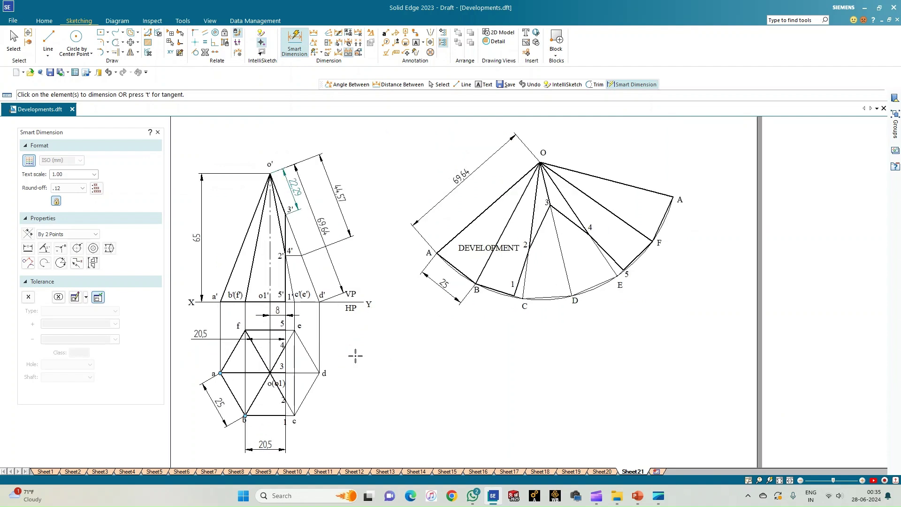